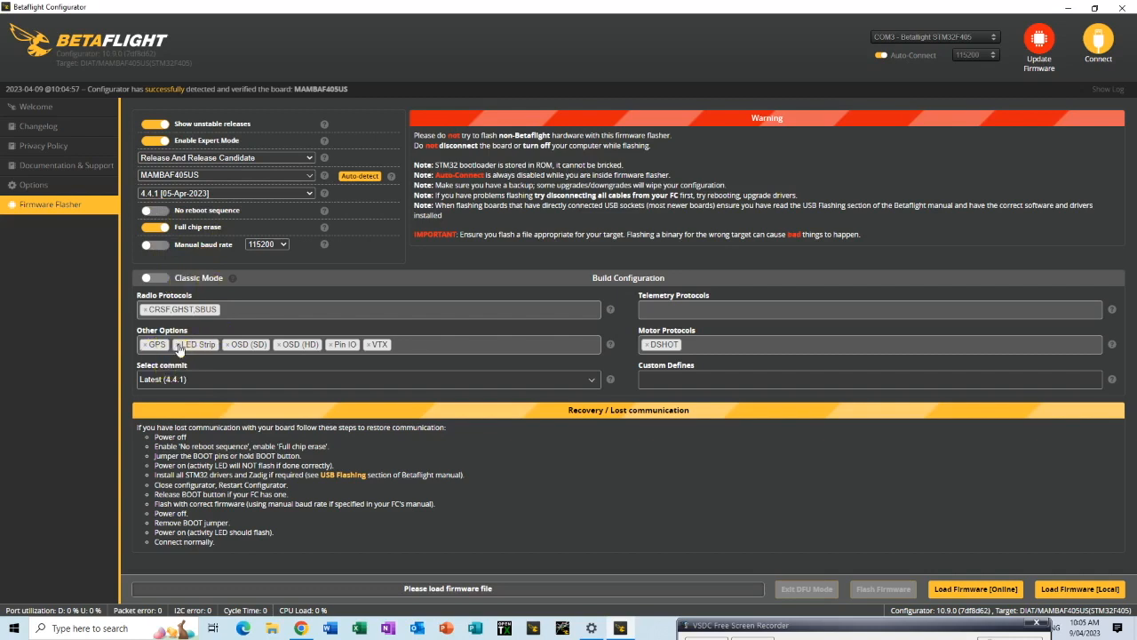
# Remove LED Strip, OSD (SD) and Pin IO from the firmware build's other options
pyautogui.click(179, 345)
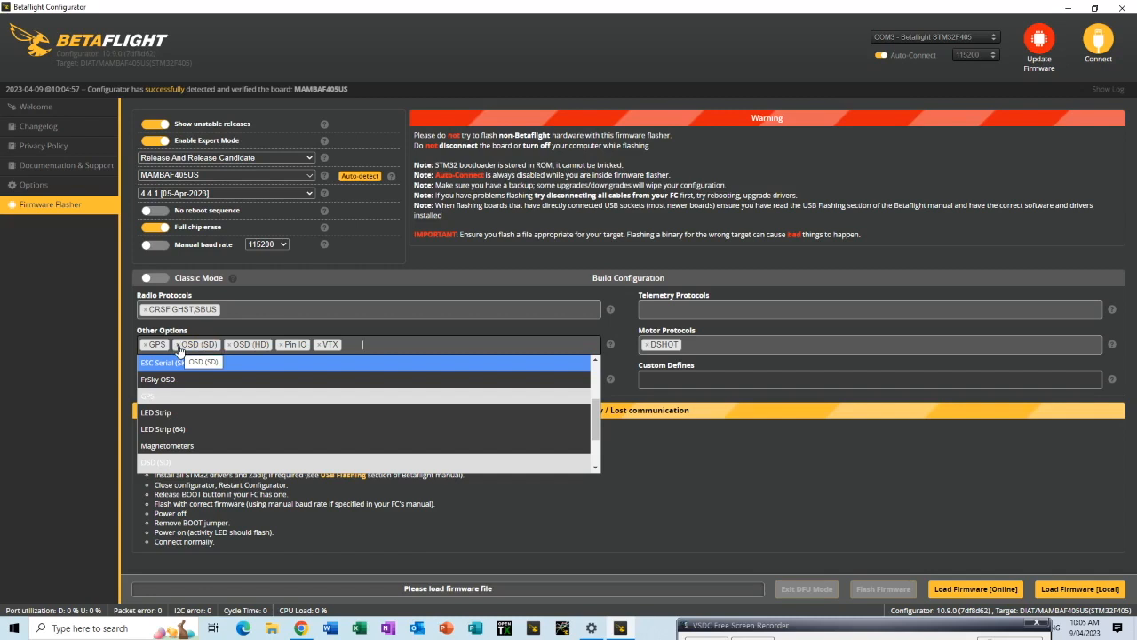
pyautogui.click(178, 348)
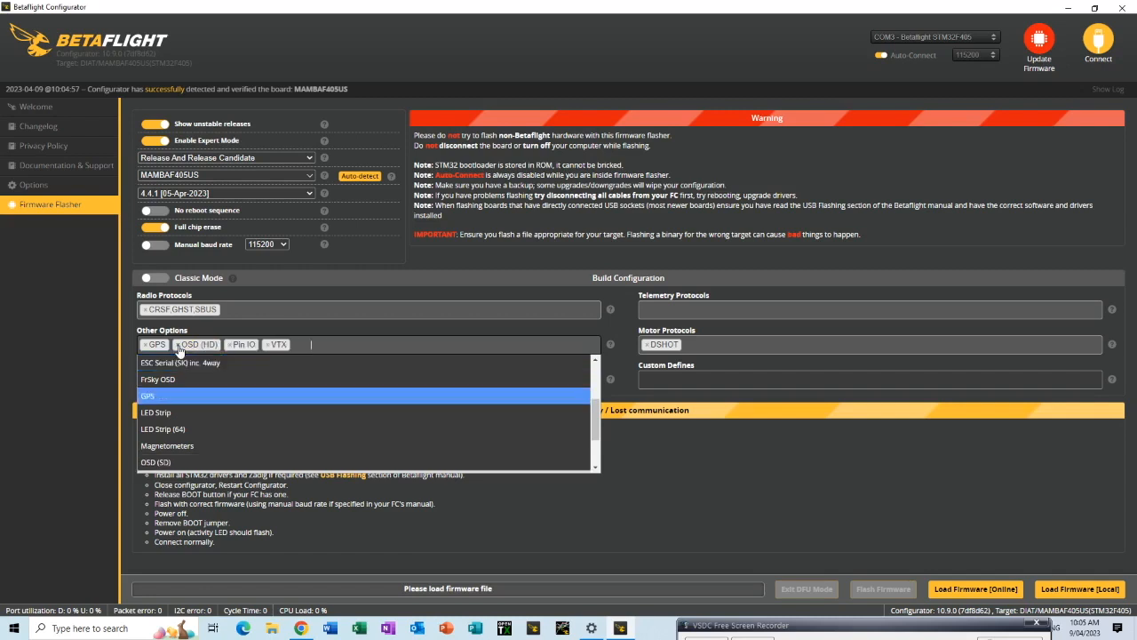
pyautogui.click(230, 344)
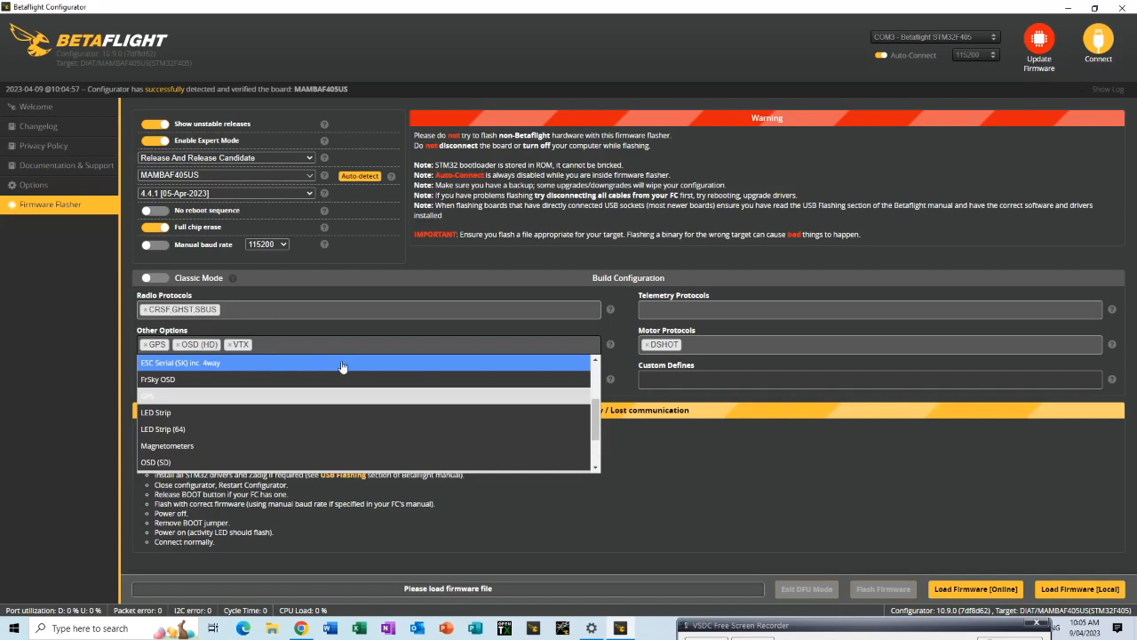
pyautogui.click(321, 341)
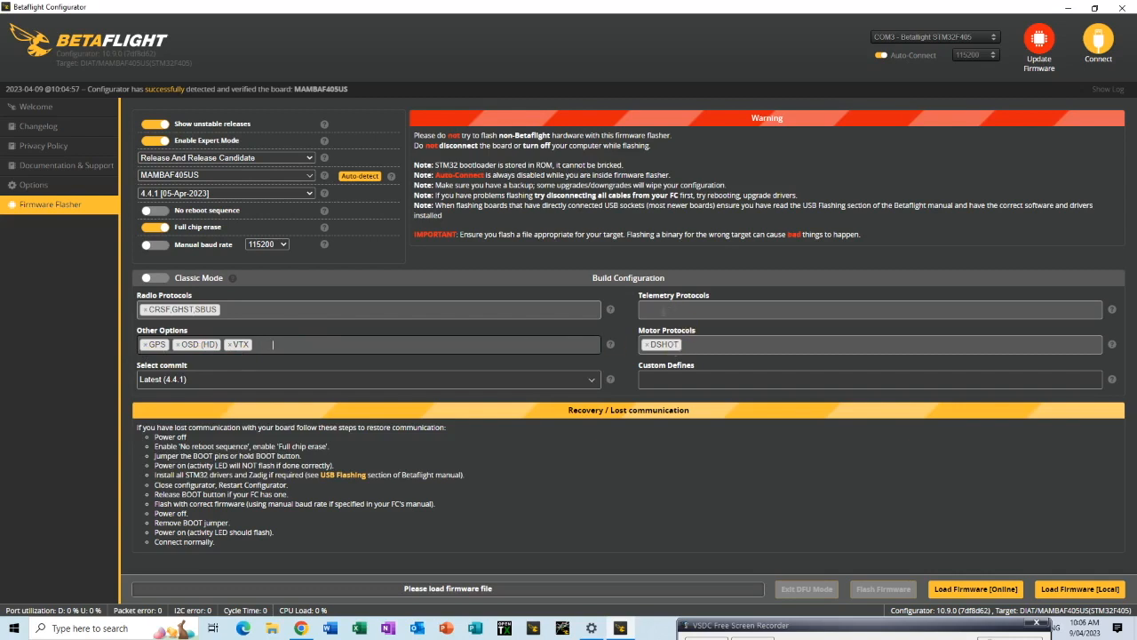
# Look through the telemetry protocols available for the firmware build without selecting one
pyautogui.click(662, 307)
pyautogui.scroll(-1, 674, 387)
pyautogui.scroll(1, 680, 393)
pyautogui.scroll(-1, 690, 396)
pyautogui.scroll(1, 691, 394)
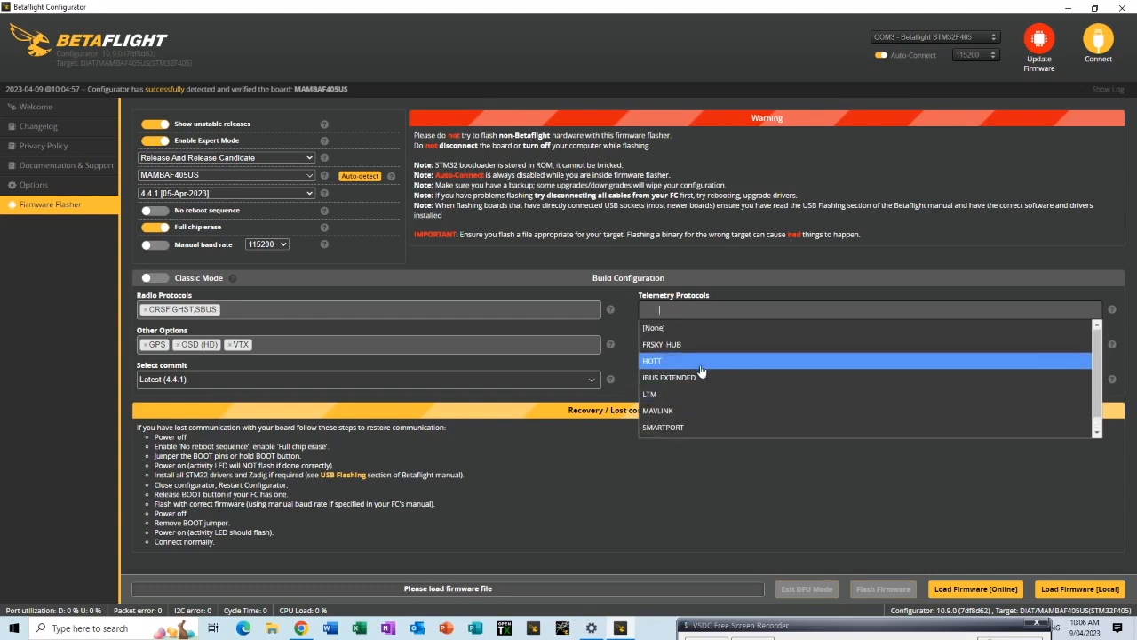
pyautogui.click(766, 257)
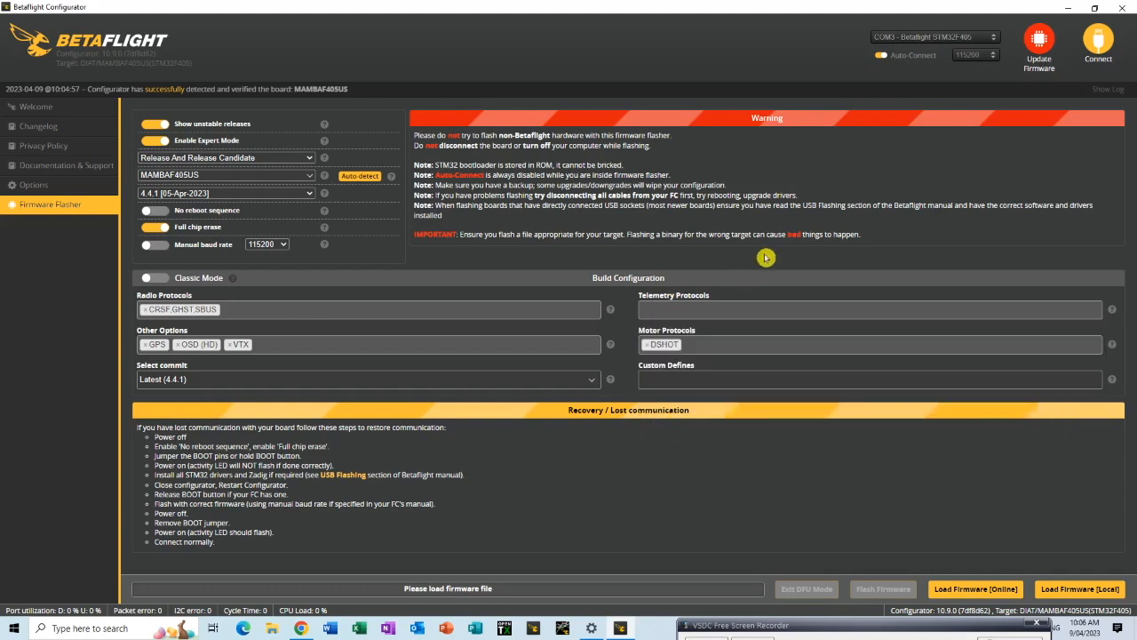
# Load the configured 4.4.1 online firmware build for MAMBAF405US and flash it to the board
pyautogui.click(681, 348)
pyautogui.click(977, 589)
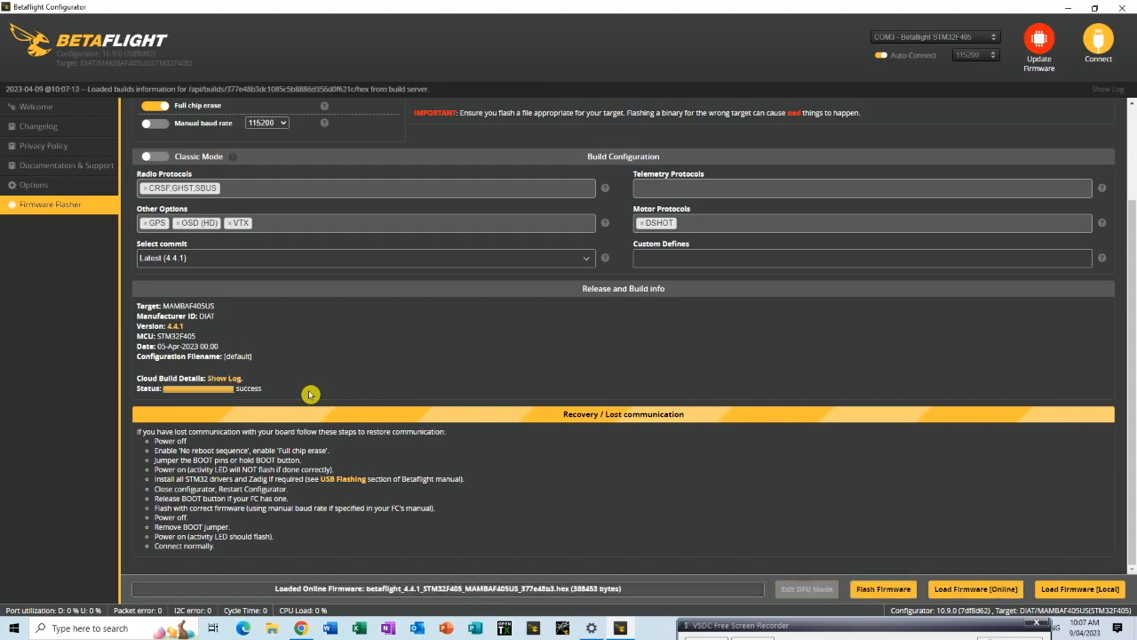
pyautogui.click(884, 589)
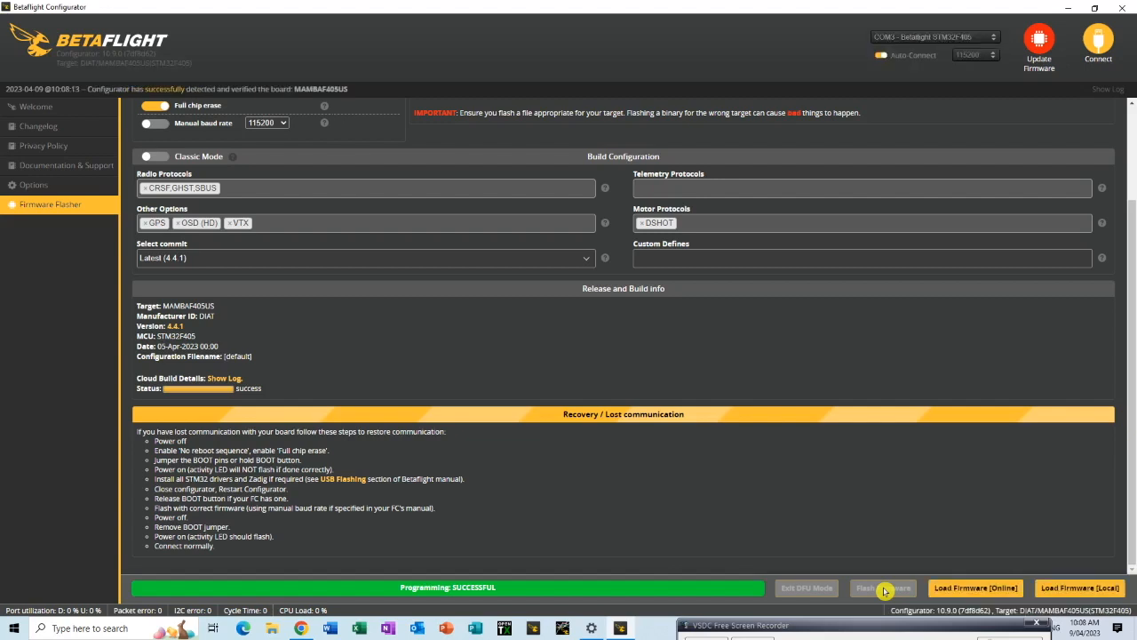
# Connect to the flashed board, decline the custom defaults, reconnect and dismiss the configuration warning
pyautogui.click(1101, 45)
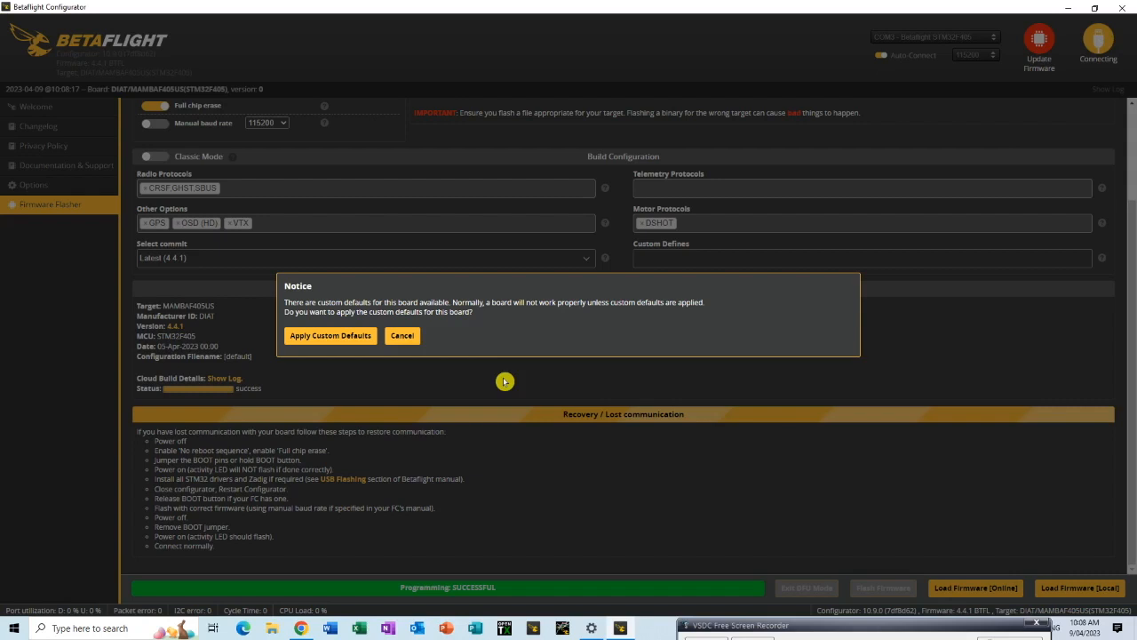
pyautogui.click(402, 335)
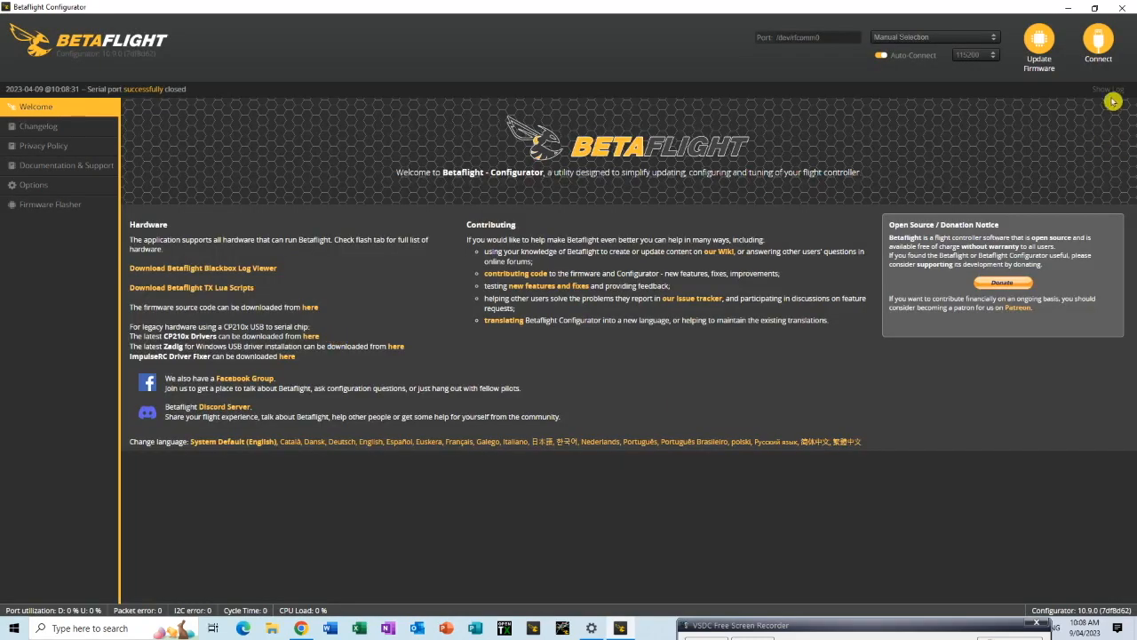
pyautogui.click(1099, 41)
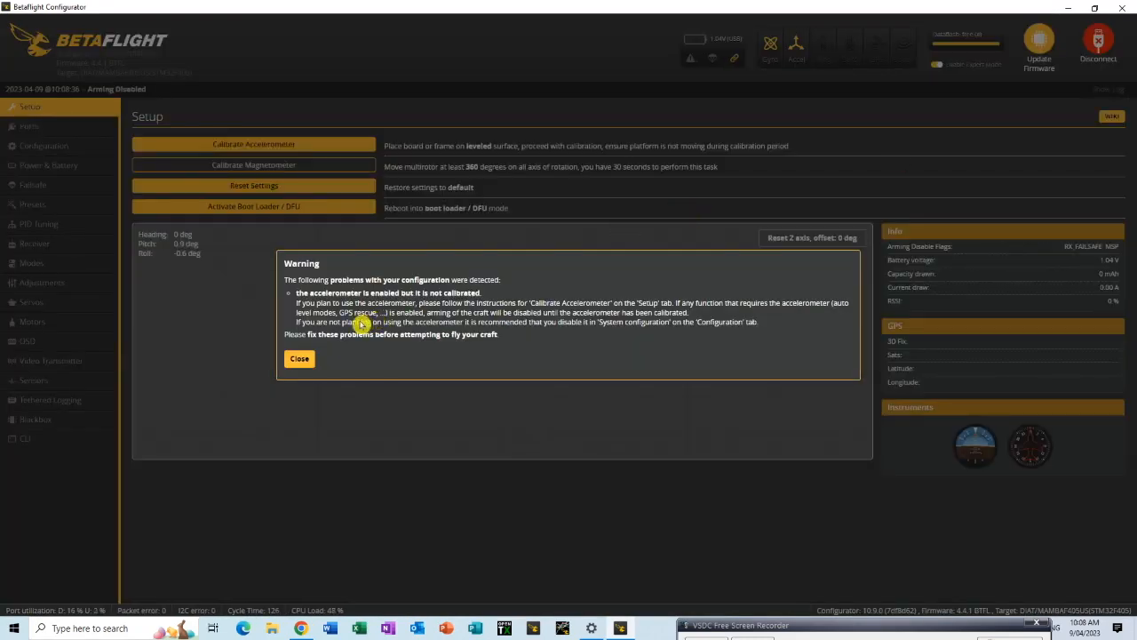
pyautogui.click(299, 358)
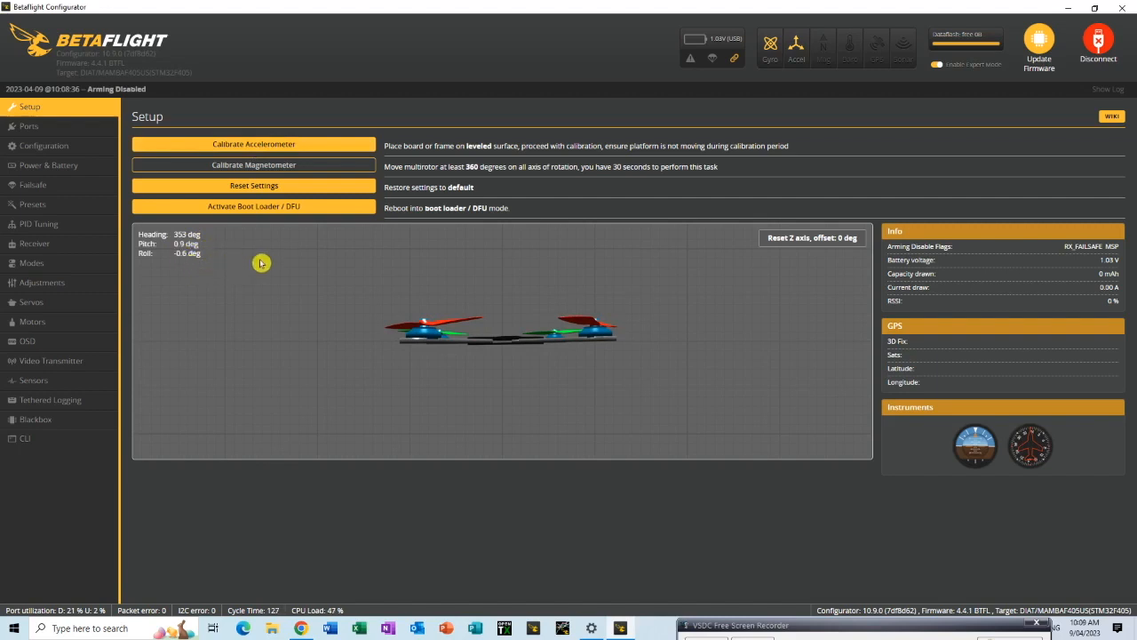
# Calibrate the accelerometer and reset the Z axis of the craft preview
pyautogui.click(260, 147)
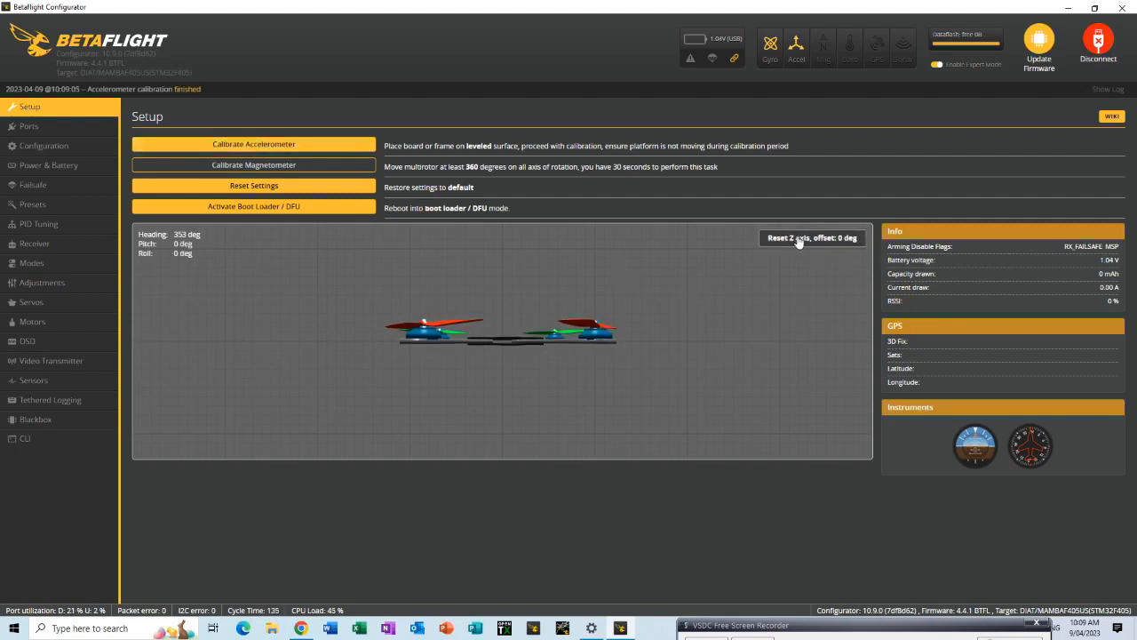
pyautogui.click(833, 249)
pyautogui.click(814, 239)
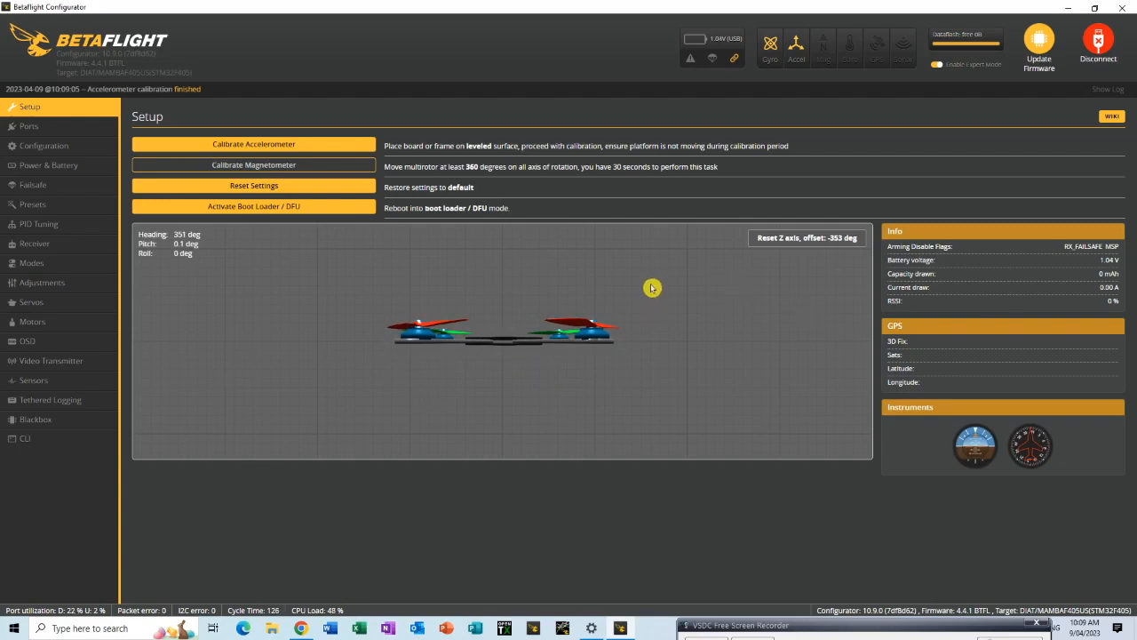
# Enable MSP on UART2 and disable MSP on UART4 in the port settings
pyautogui.click(27, 129)
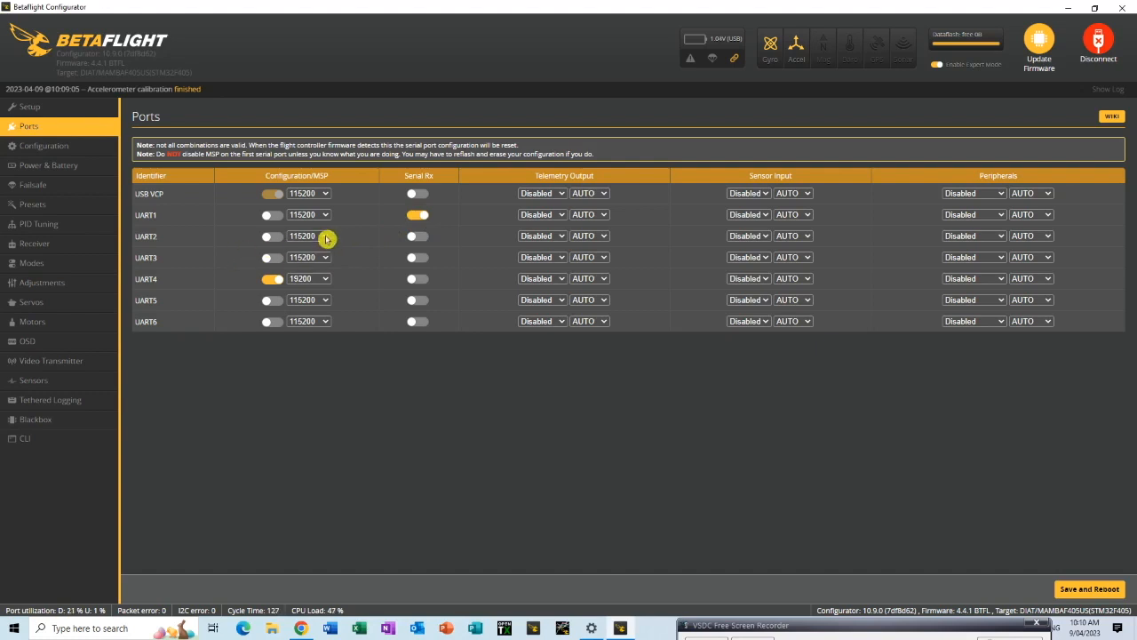
pyautogui.click(271, 236)
pyautogui.click(270, 279)
pyautogui.click(266, 280)
# Set the sensor input of UART5 to GPS, then save the port settings and reboot
pyautogui.click(760, 300)
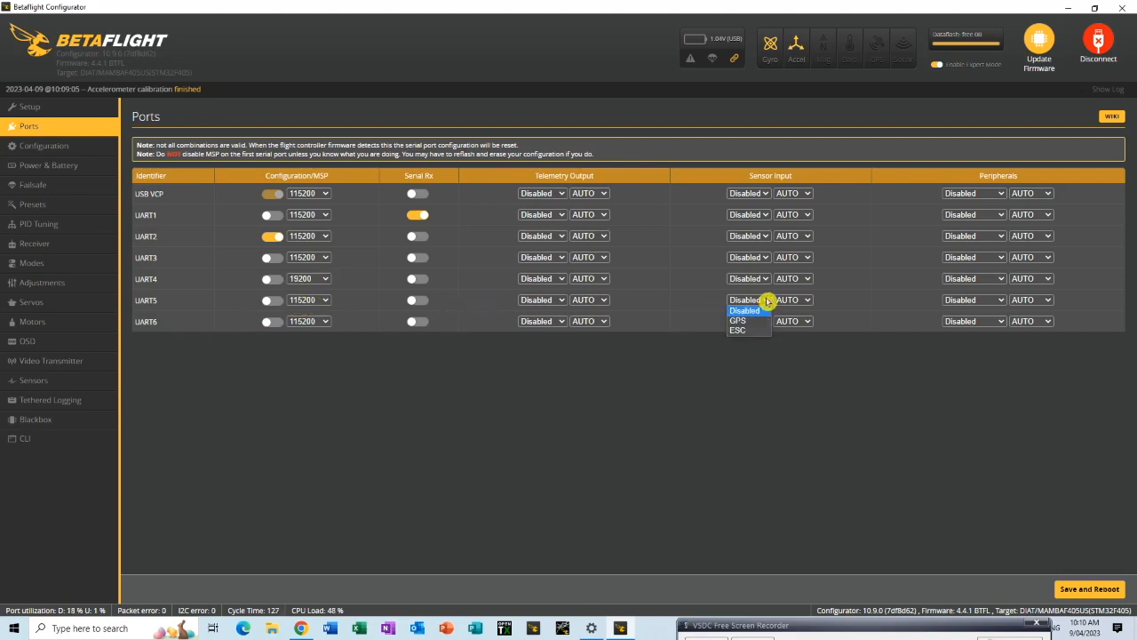
pyautogui.click(751, 321)
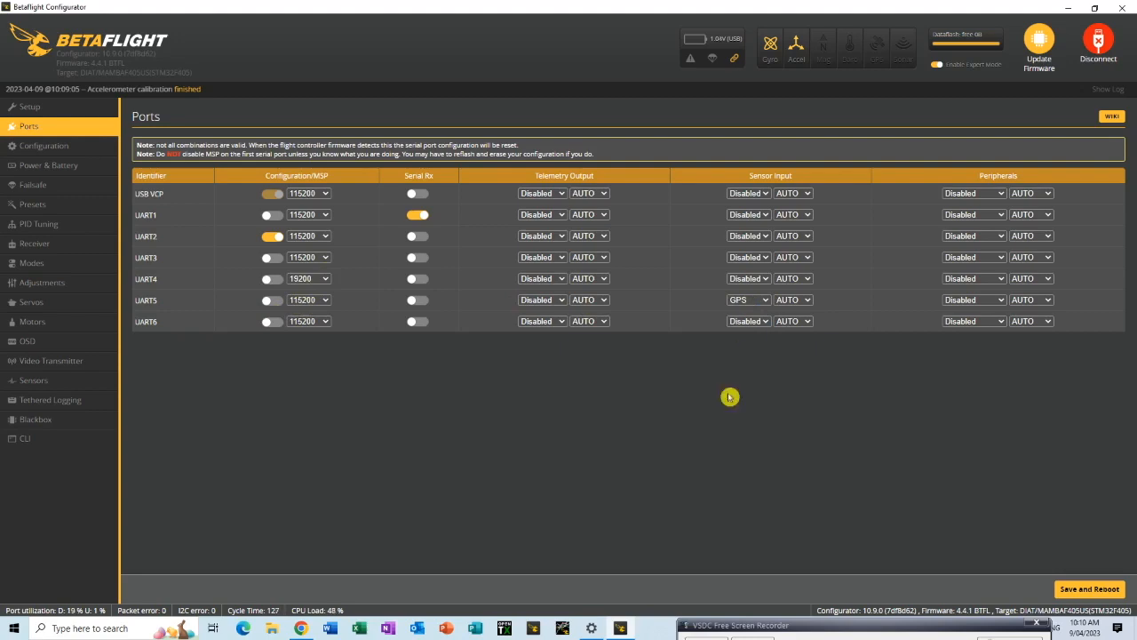
pyautogui.click(1090, 589)
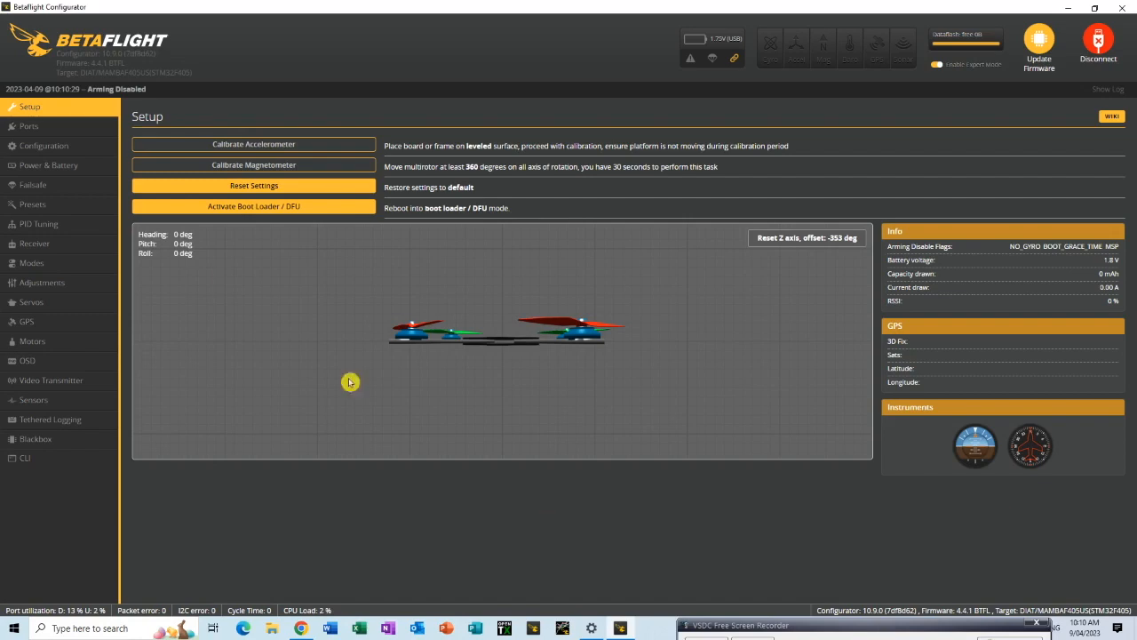
# Review the saved port assignments and the peripheral options offered for UART2 without changing them
pyautogui.click(38, 127)
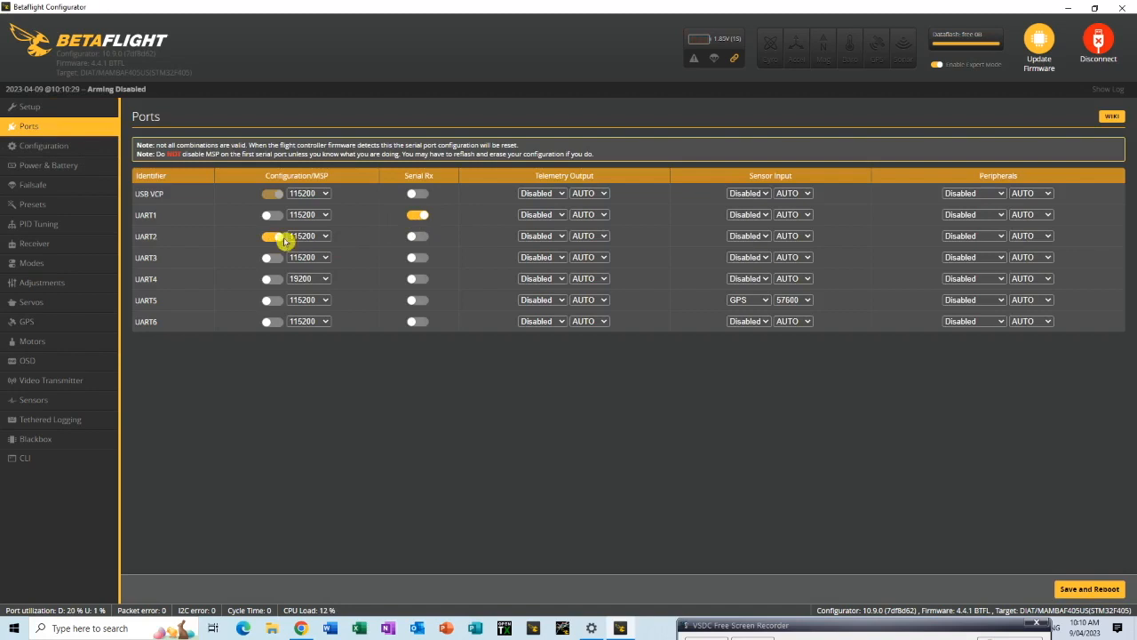
pyautogui.click(998, 237)
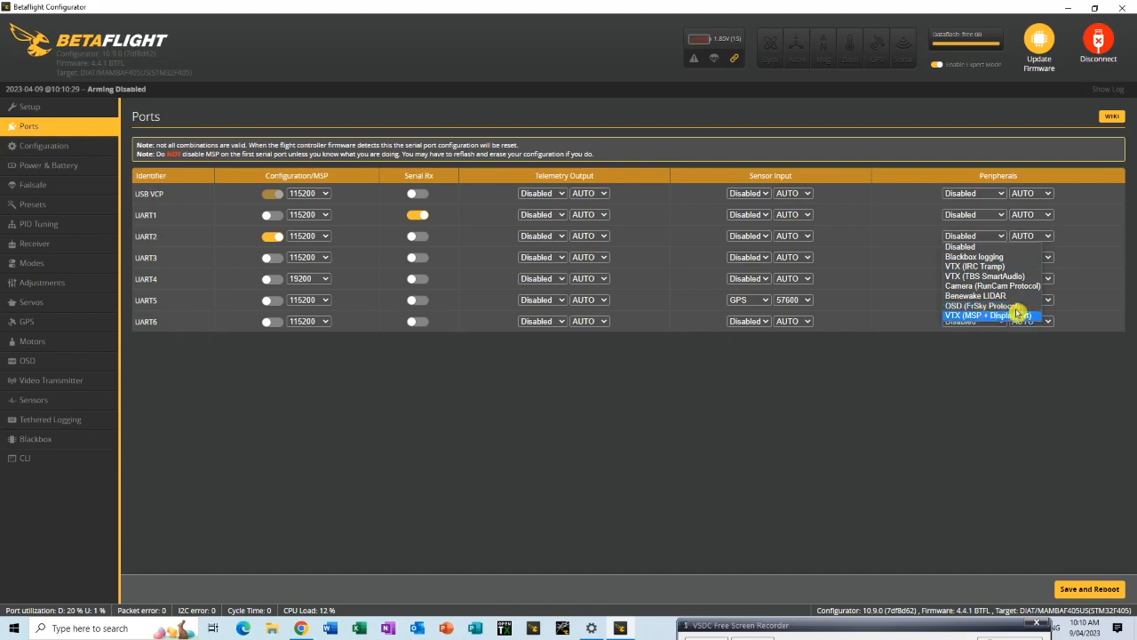
pyautogui.click(953, 398)
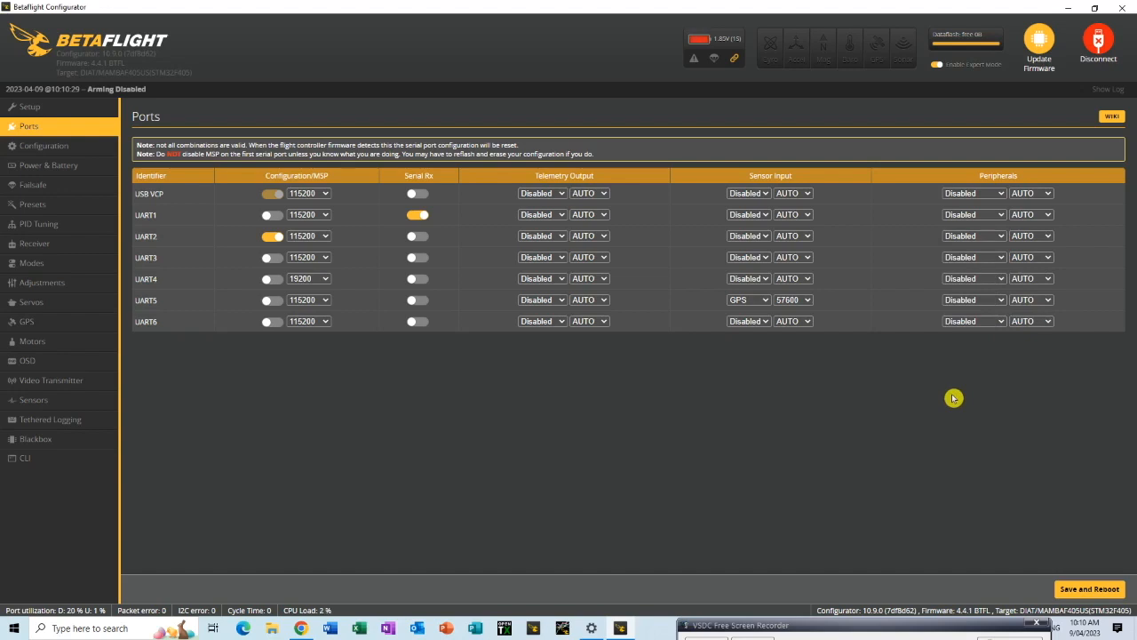
# Enable the barometer in the system configuration
pyautogui.click(45, 149)
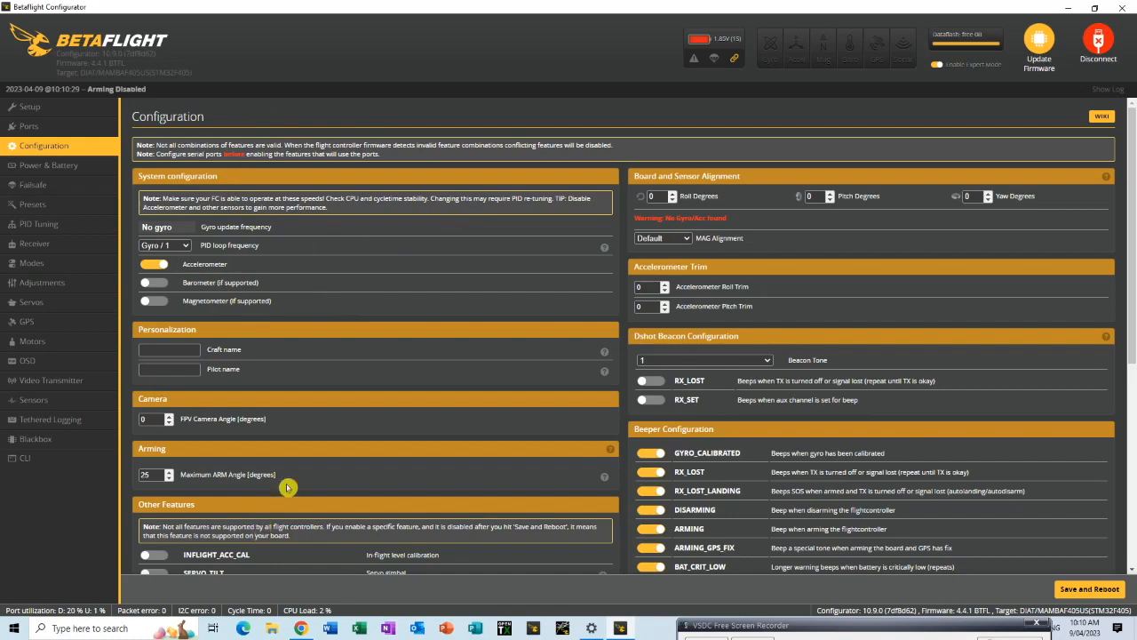
pyautogui.click(160, 285)
# Set the craft name to ROMA HD and fill in the pilot name
pyautogui.click(148, 349)
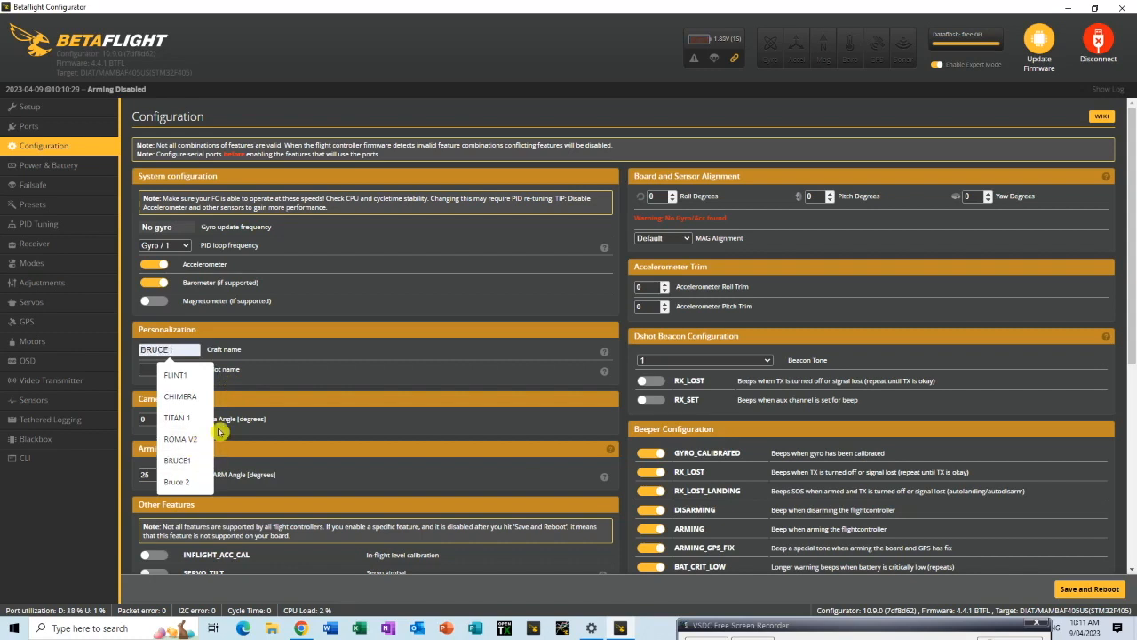
pyautogui.write('65')
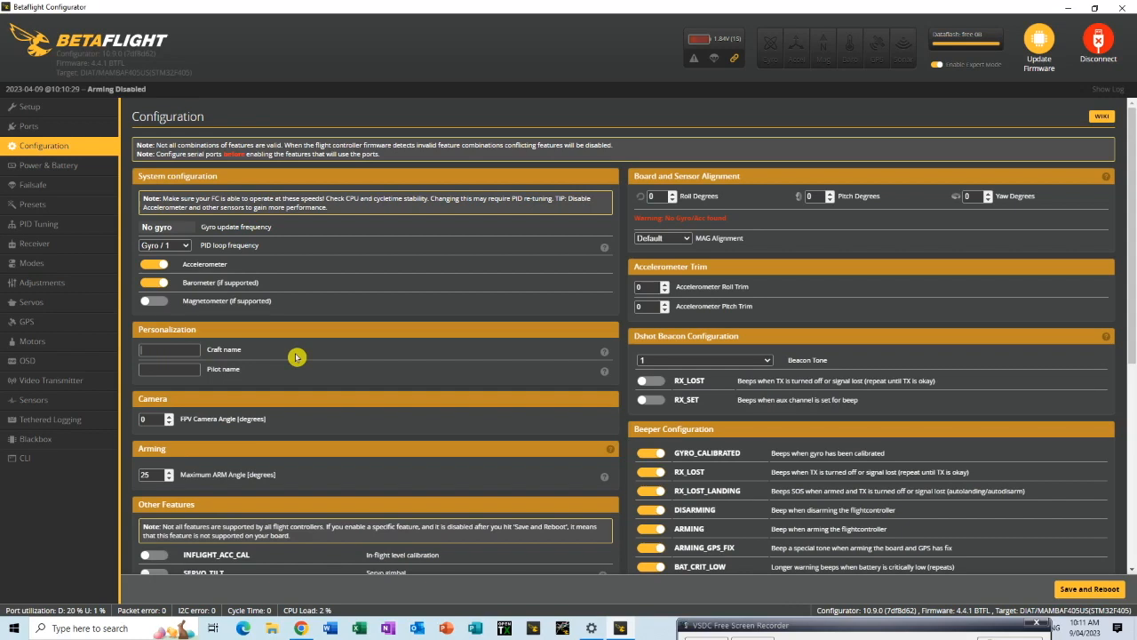
pyautogui.write('ROMA')
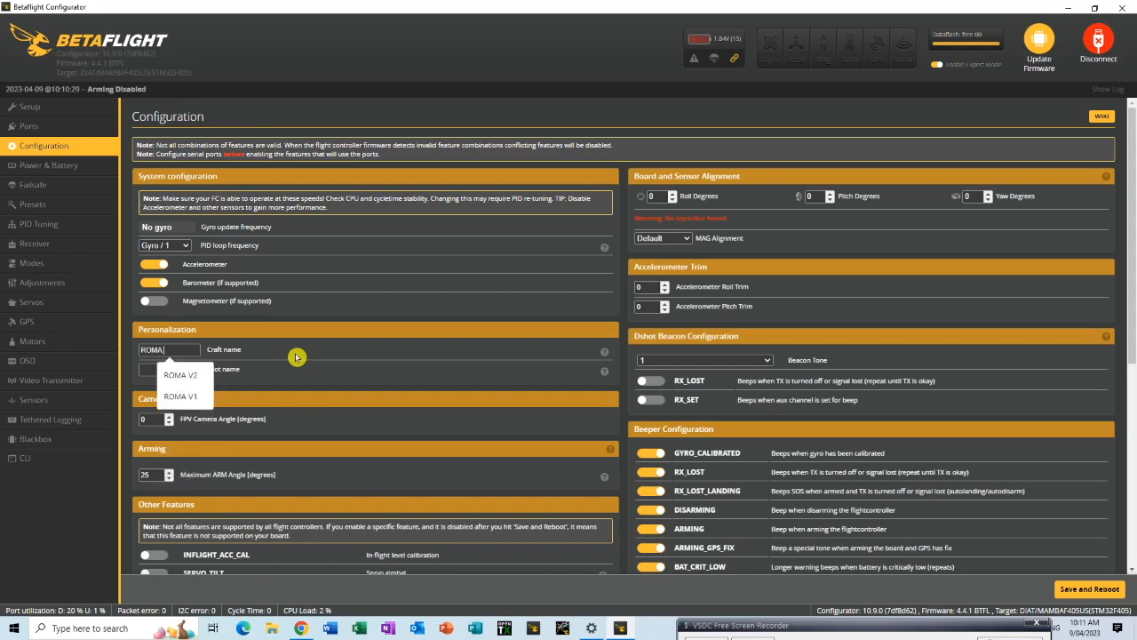
pyautogui.write(' HD')
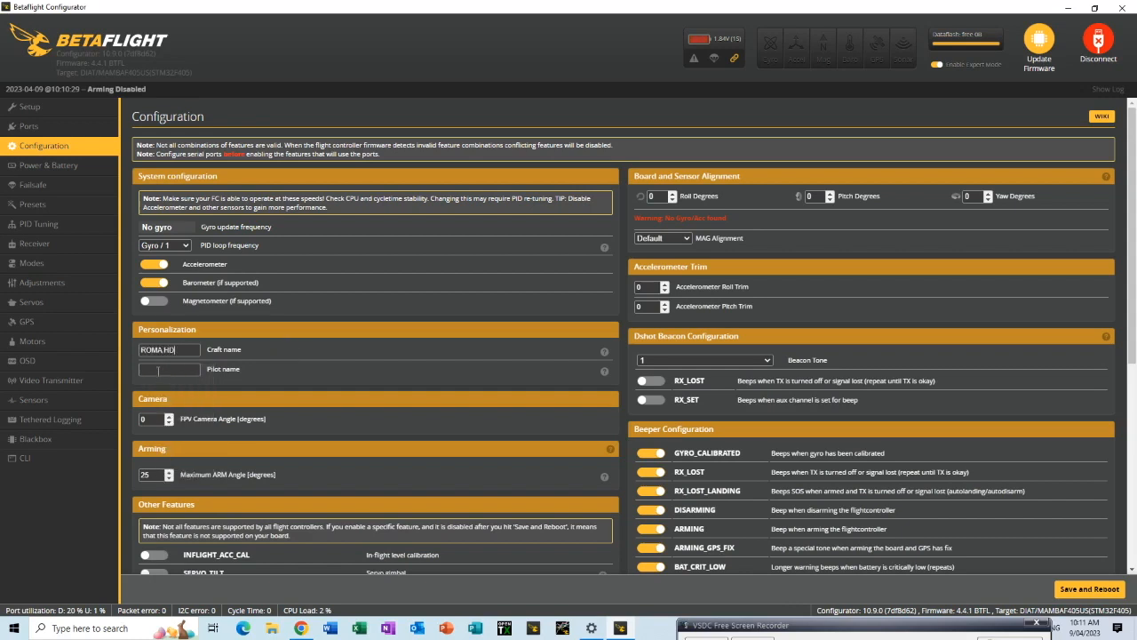
pyautogui.click(158, 370)
pyautogui.click(173, 395)
# Set the FPV camera angle to 25 degrees and the maximum arm angle to 180 degrees
pyautogui.click(158, 419)
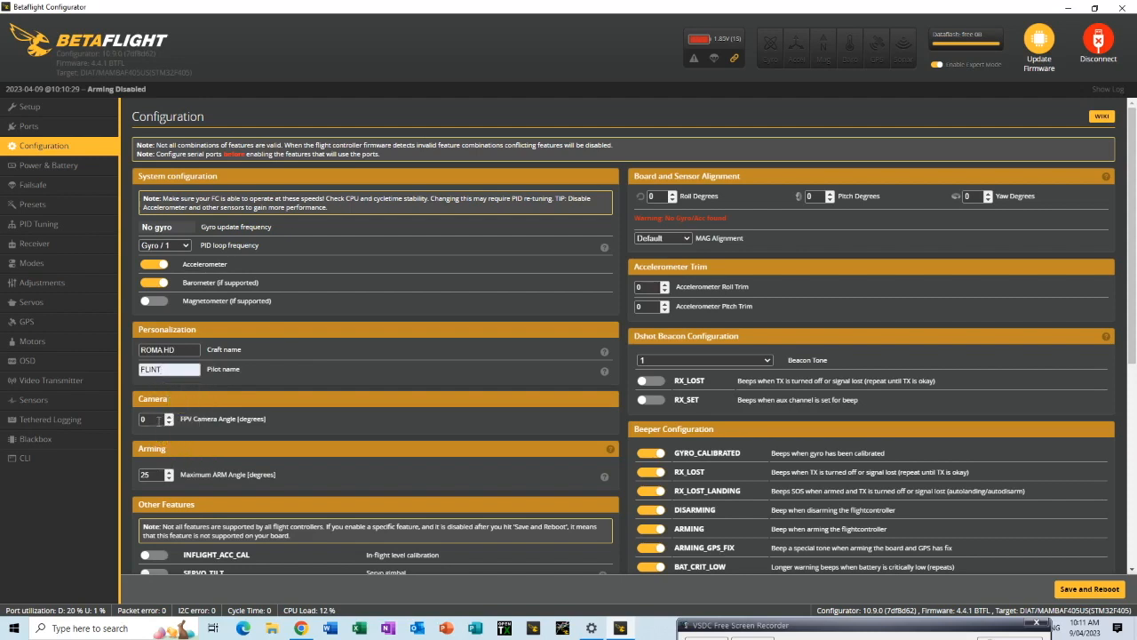
pyautogui.moveTo(158, 419); pyautogui.dragTo(127, 425)
pyautogui.moveTo(156, 475); pyautogui.dragTo(114, 479)
pyautogui.write('180')
# Keep the GPS protocol at UBLOX and enable Use Galileo and Set Home Point Once
pyautogui.scroll(-3, 316, 468)
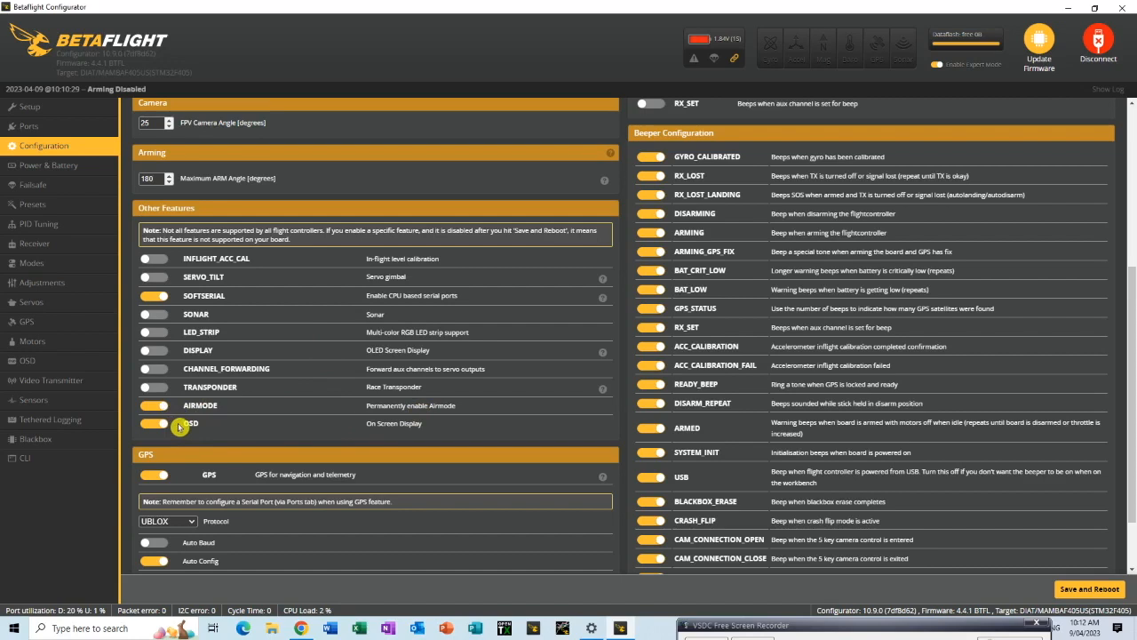
pyautogui.scroll(-2, 180, 427)
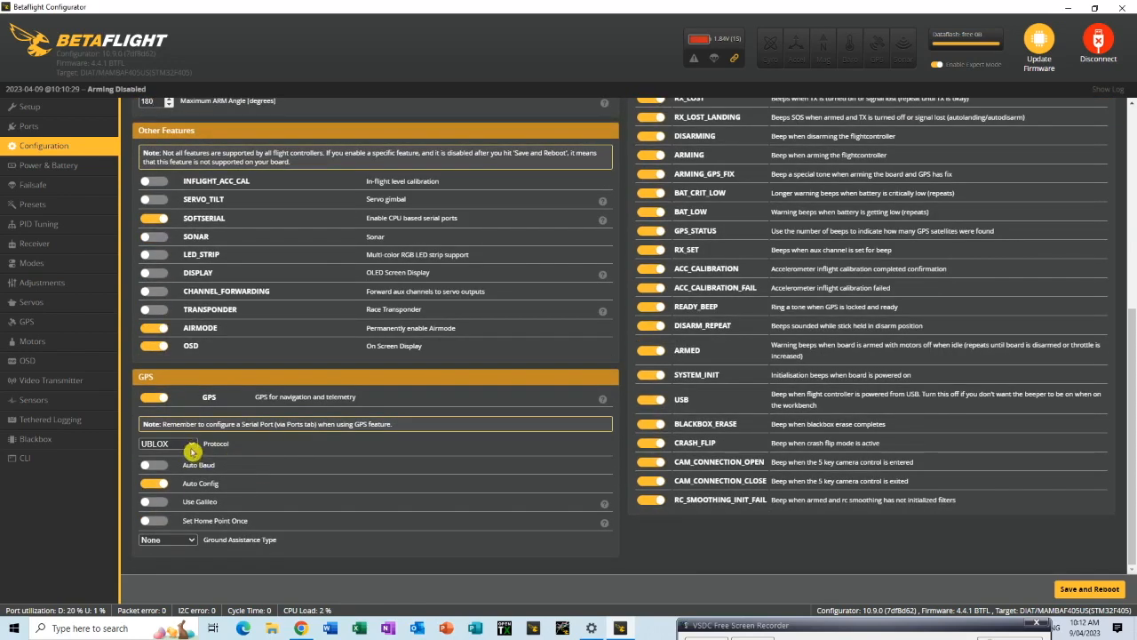
pyautogui.click(191, 448)
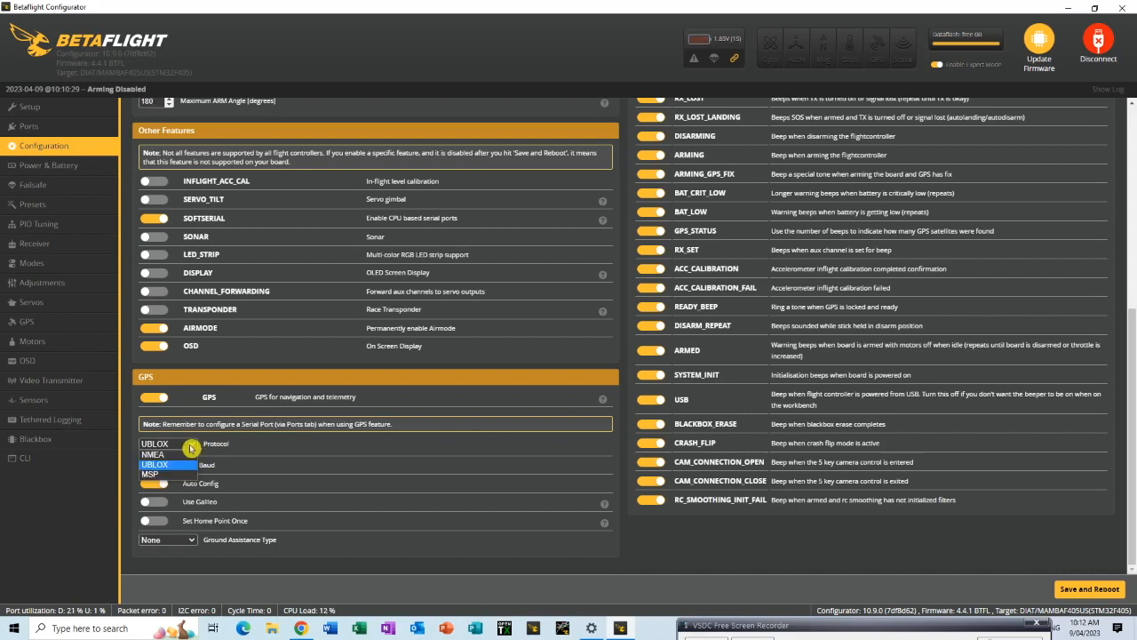
pyautogui.click(191, 449)
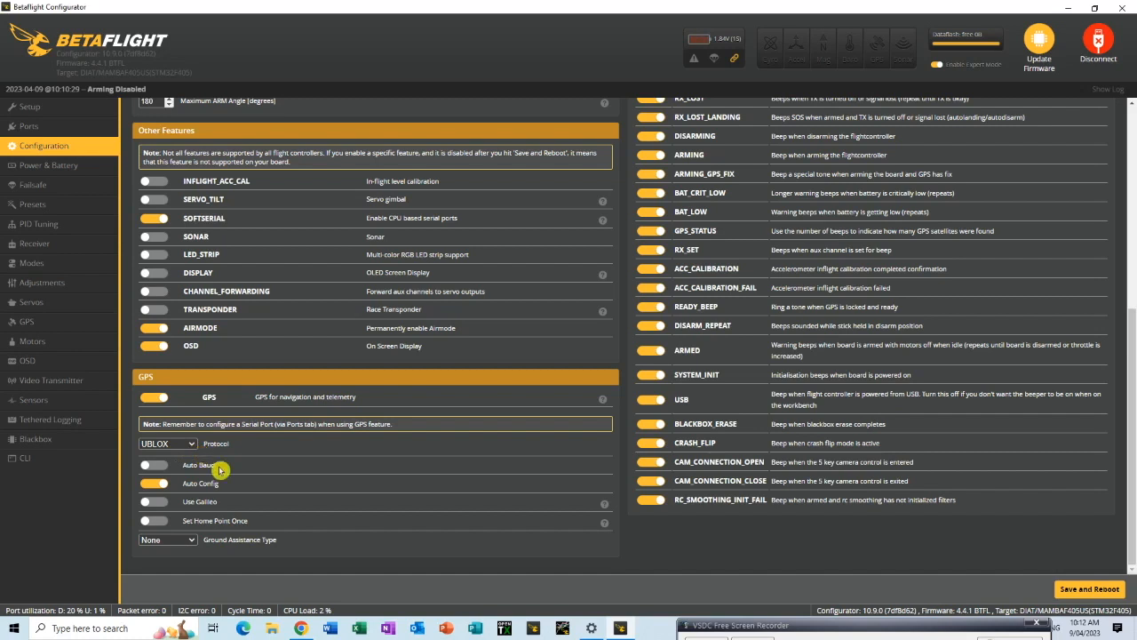
pyautogui.click(161, 504)
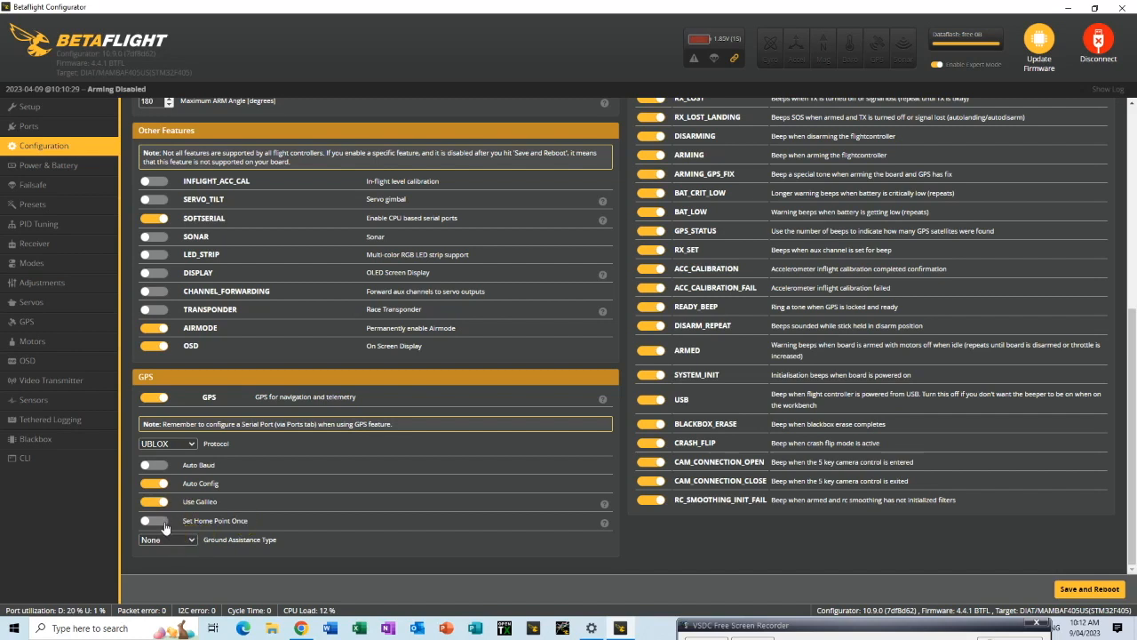
pyautogui.click(163, 525)
# Enable the RX_LOST and RX_SET alerts in the Dshot beacon configuration
pyautogui.scroll(5, 702, 404)
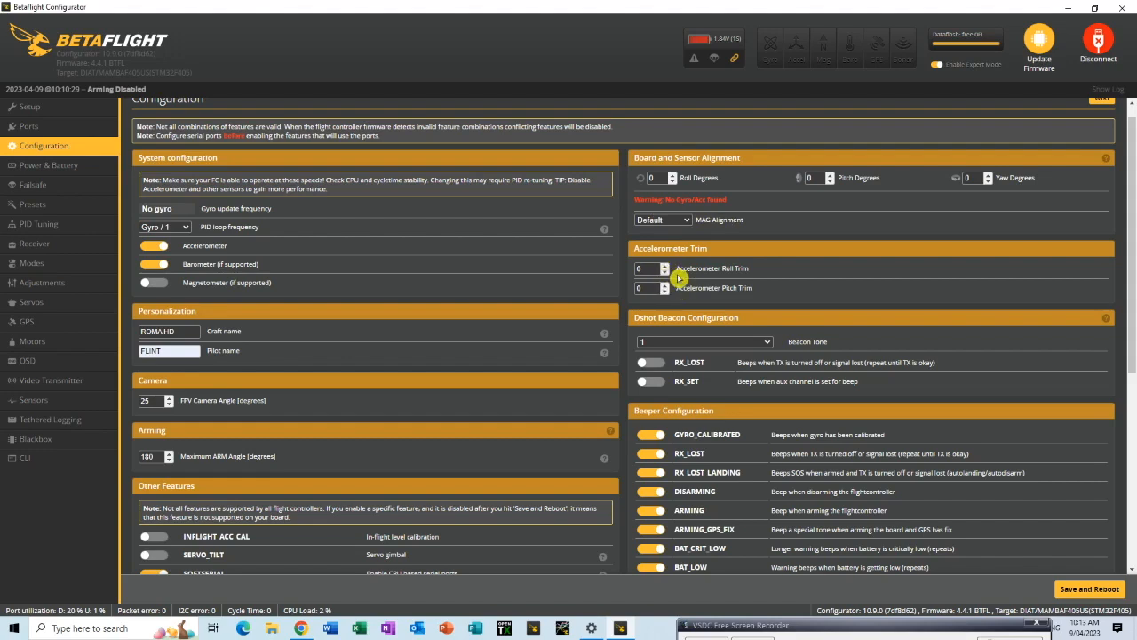
pyautogui.scroll(-2, 666, 271)
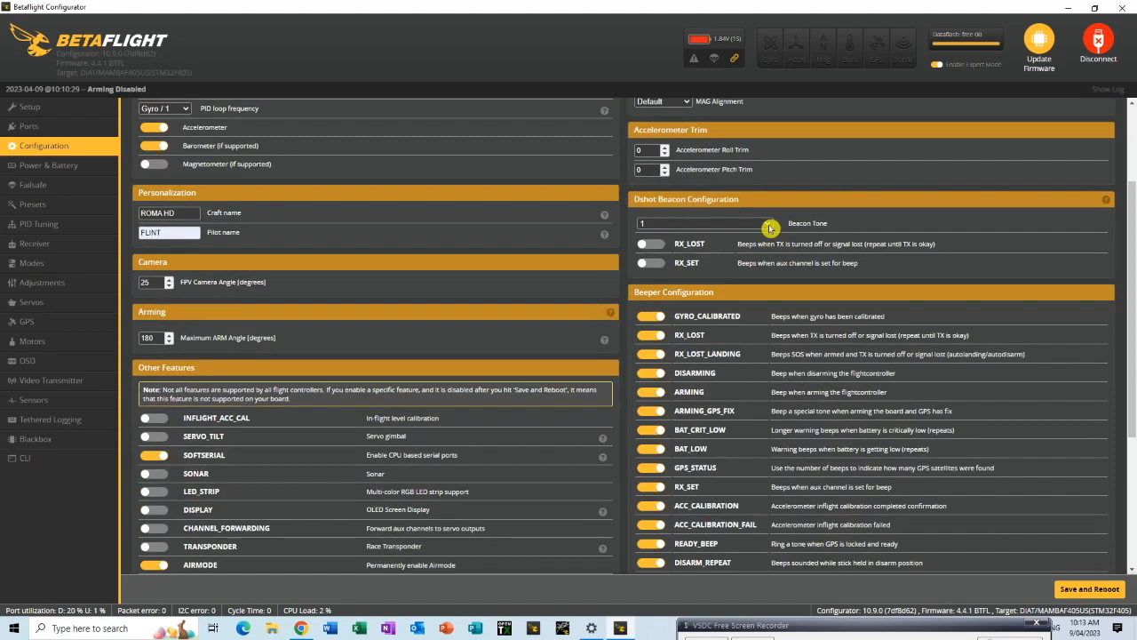
pyautogui.click(659, 247)
pyautogui.click(661, 265)
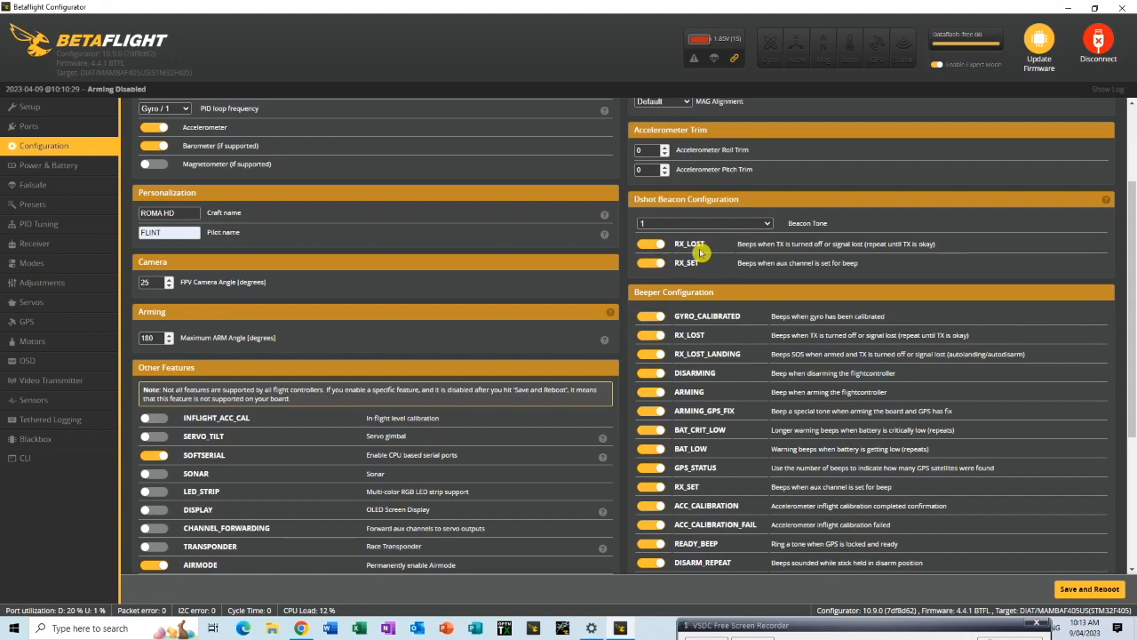
# Disable the USB alert in the beeper configuration, then save the configuration and reboot the flight controller
pyautogui.scroll(-1, 710, 287)
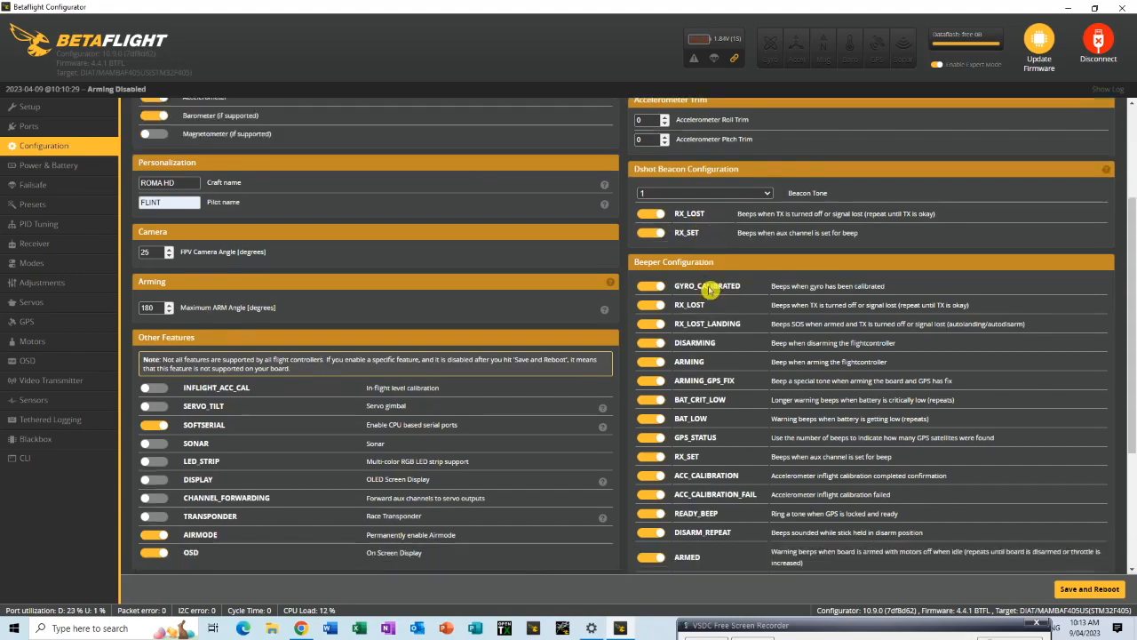
pyautogui.scroll(-5, 711, 287)
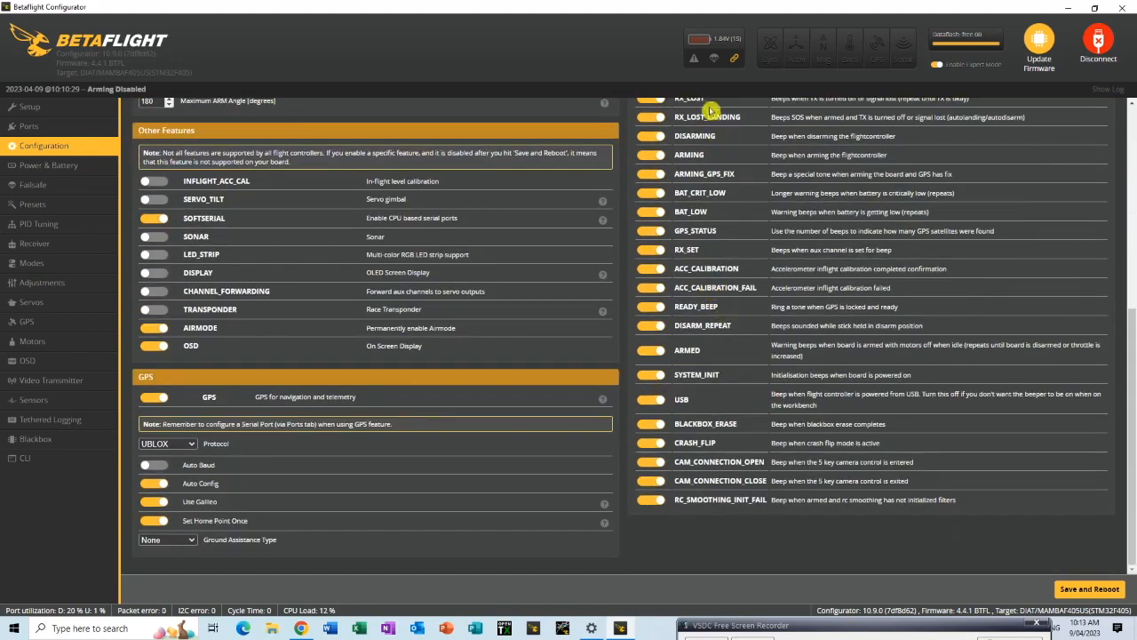
pyautogui.scroll(3, 693, 302)
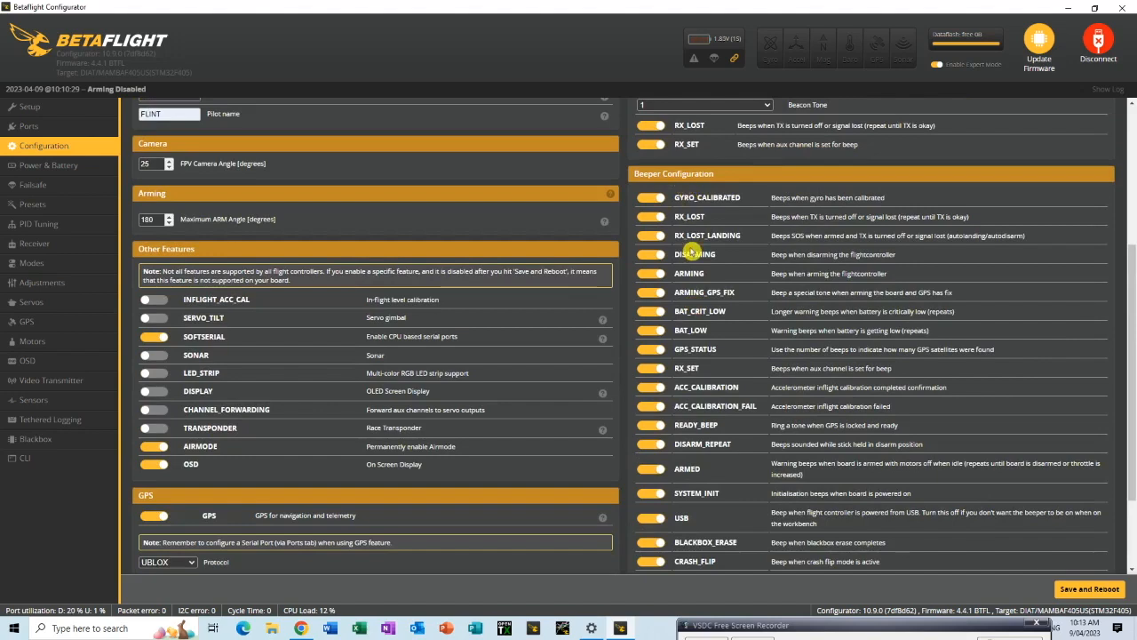
pyautogui.scroll(-3, 691, 258)
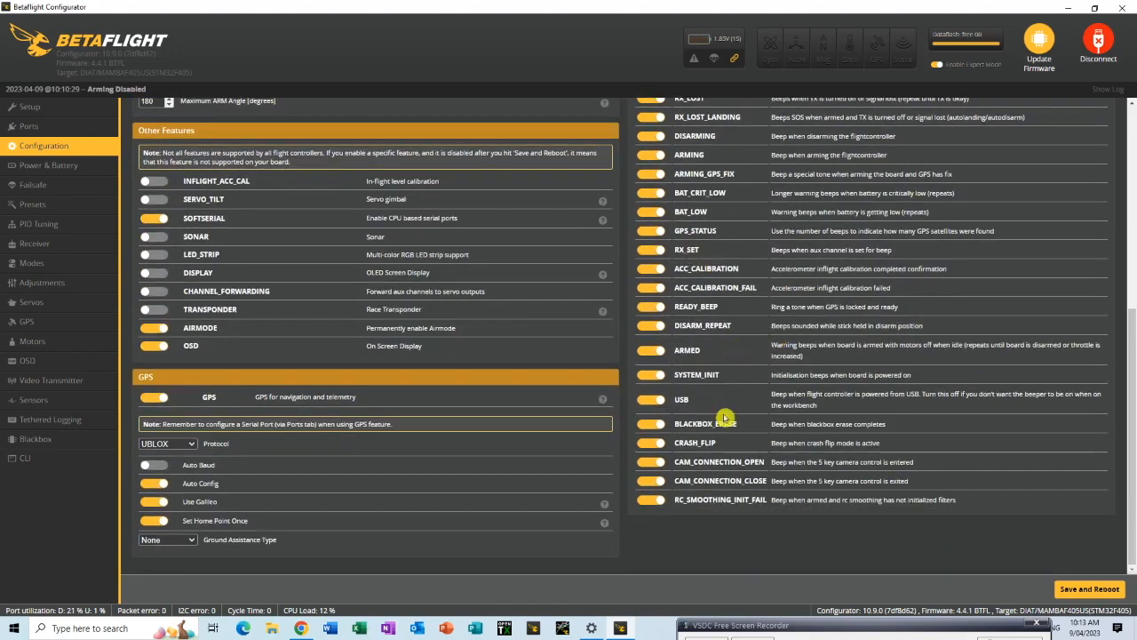
pyautogui.click(645, 401)
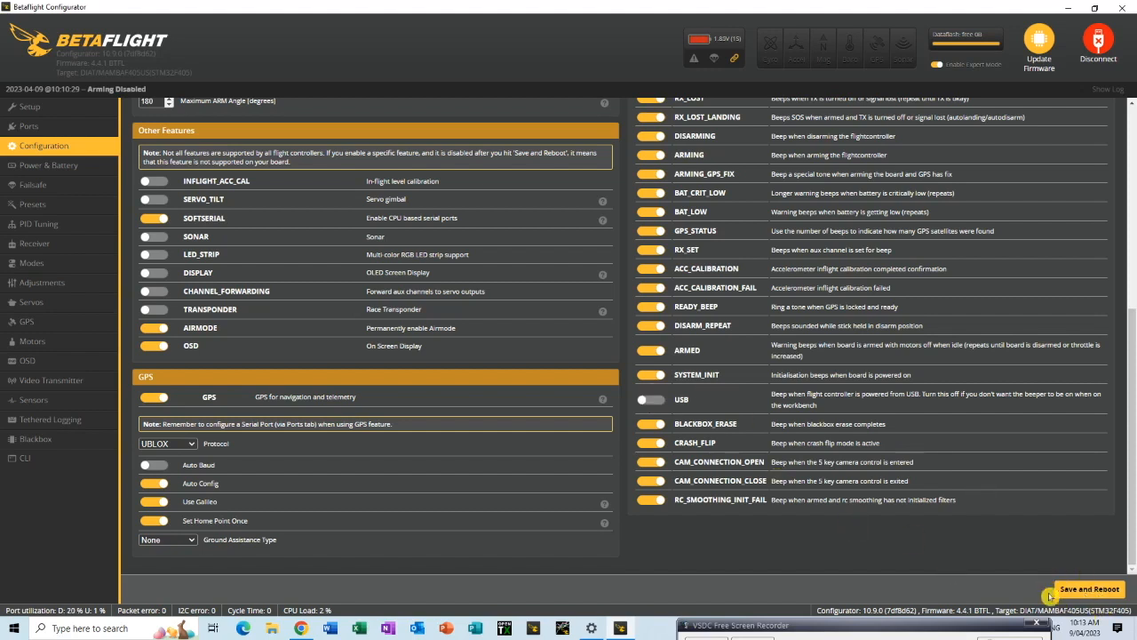
pyautogui.click(1080, 589)
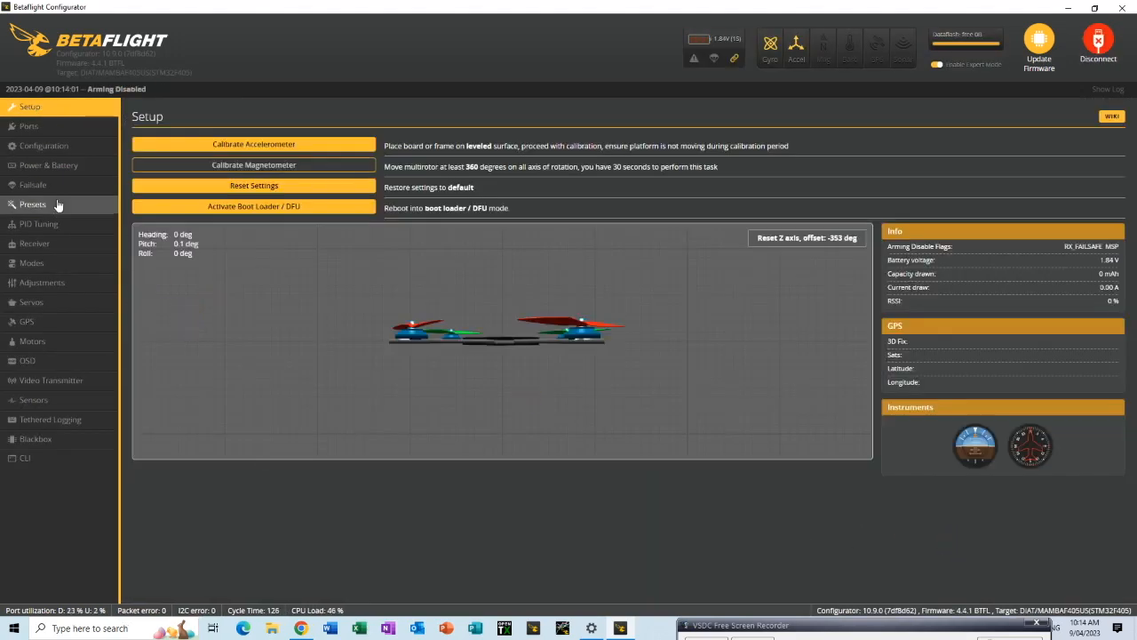
# Calibrate the battery voltage meter with a measured voltage of 16.67 and apply the calibrated scale
pyautogui.click(49, 165)
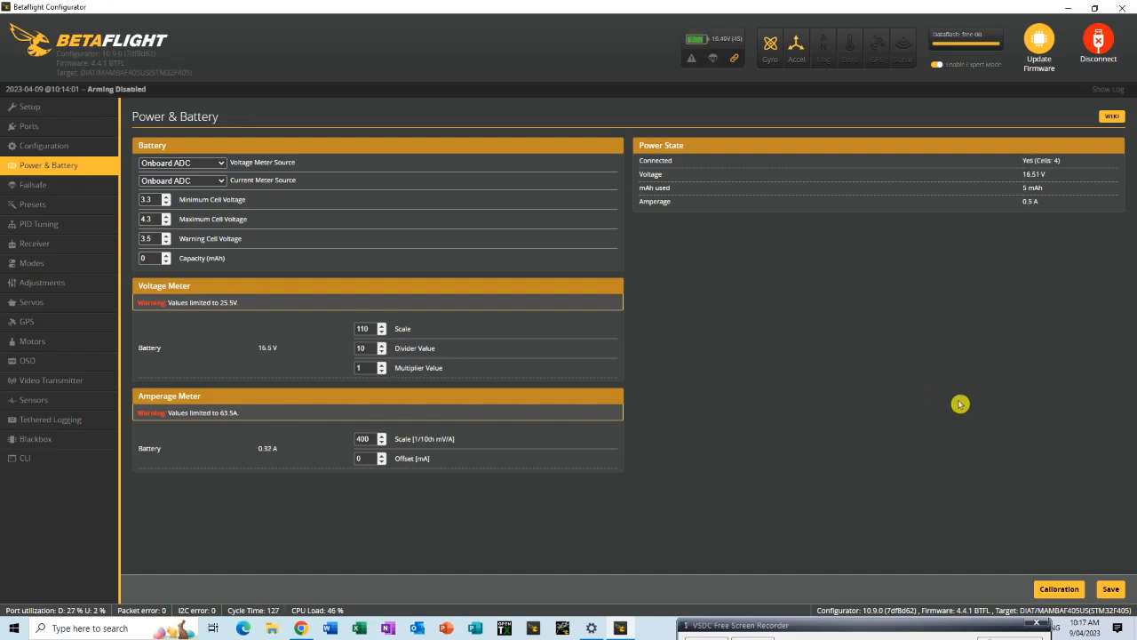
pyautogui.click(1056, 589)
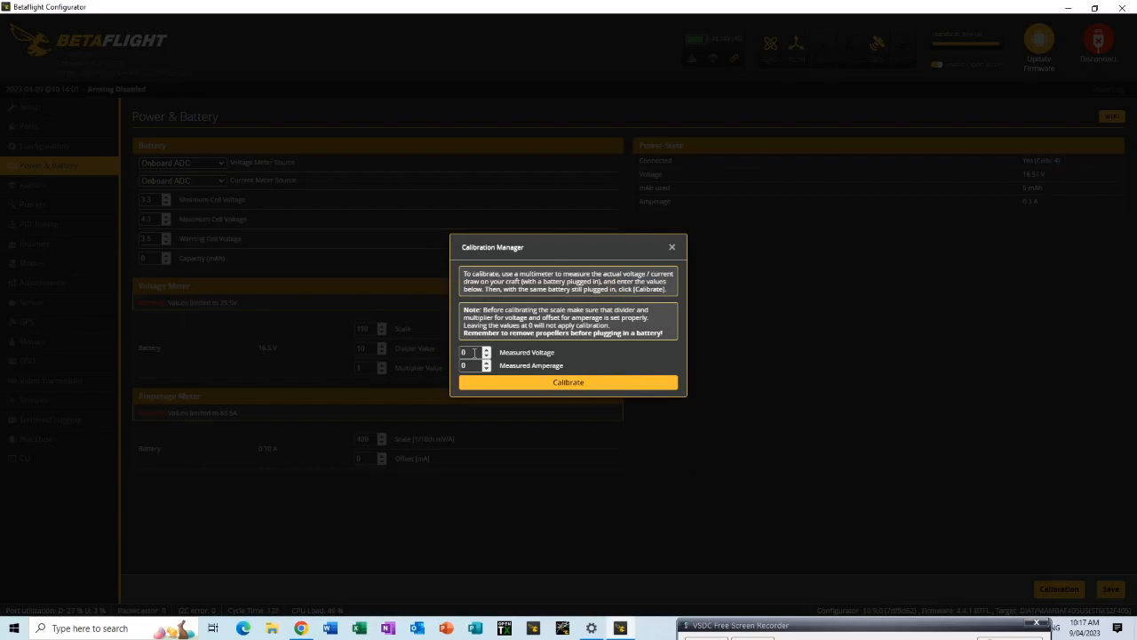
pyautogui.moveTo(473, 353); pyautogui.dragTo(451, 356)
pyautogui.write('16.67')
pyautogui.click(575, 384)
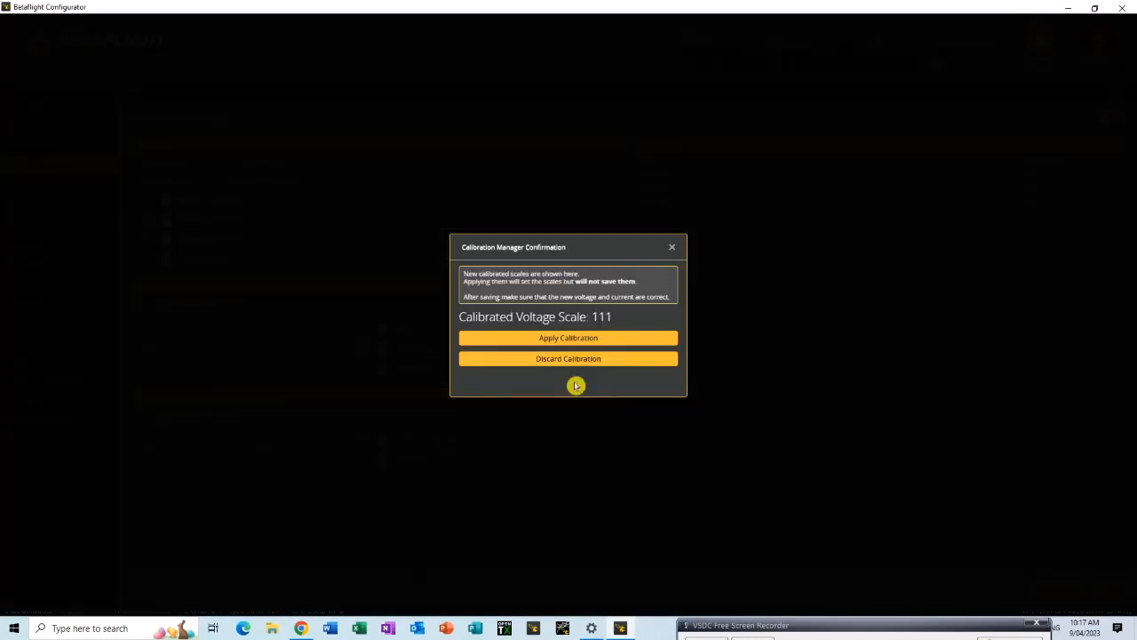
pyautogui.click(573, 339)
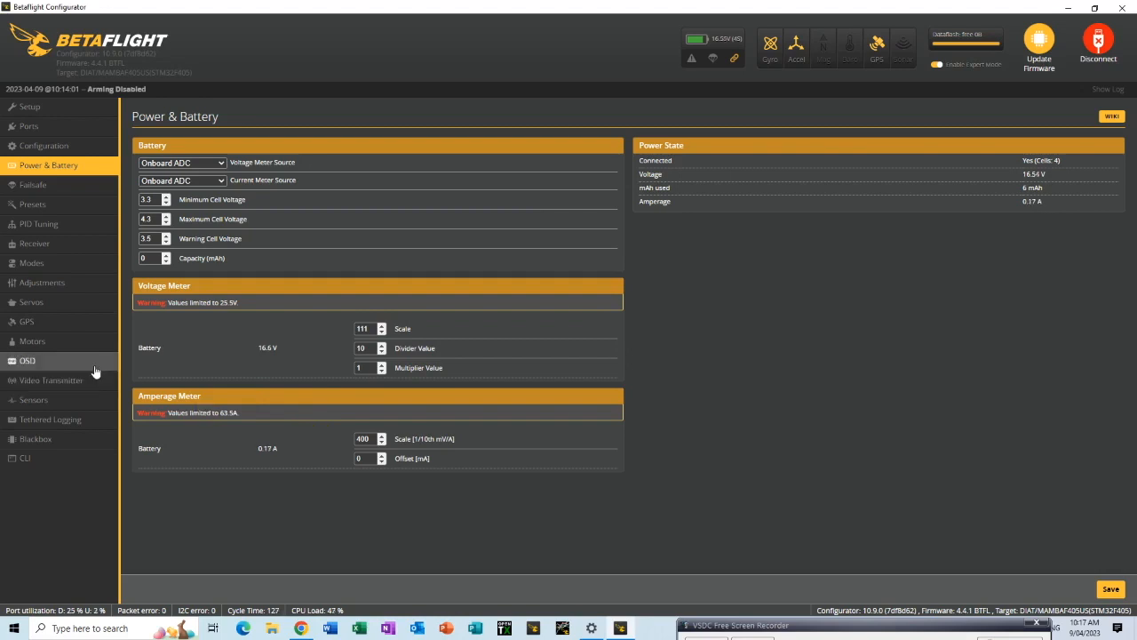
# Keep the failsafe switch action at Stage 1 and set the stage 2 guard time to 0.5 seconds
pyautogui.click(43, 185)
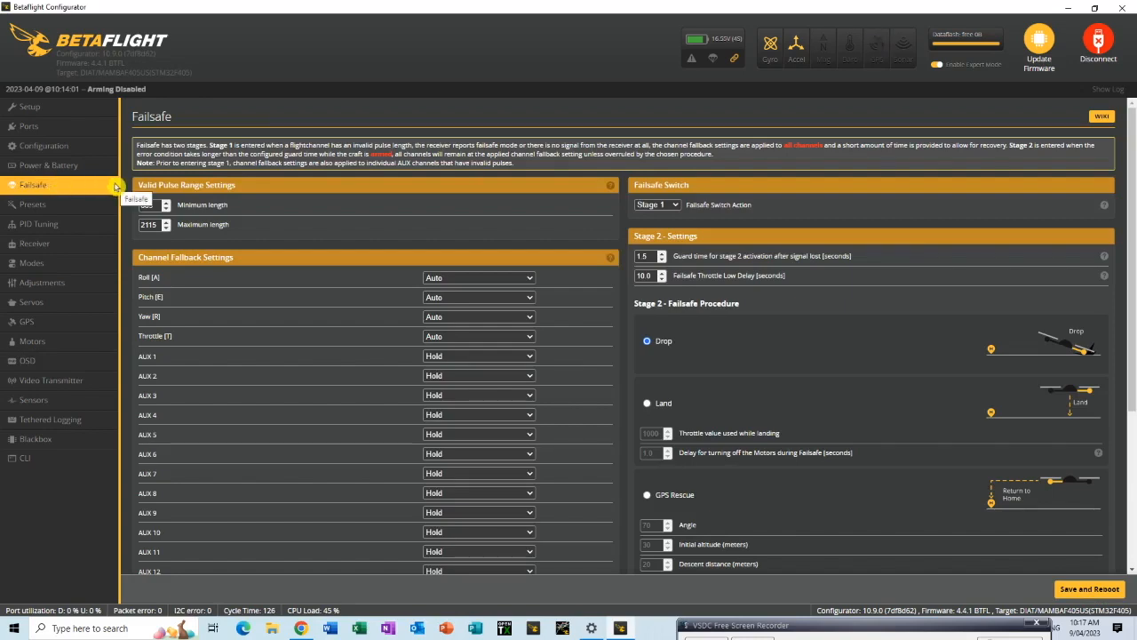
pyautogui.scroll(-3, 725, 418)
pyautogui.scroll(3, 725, 418)
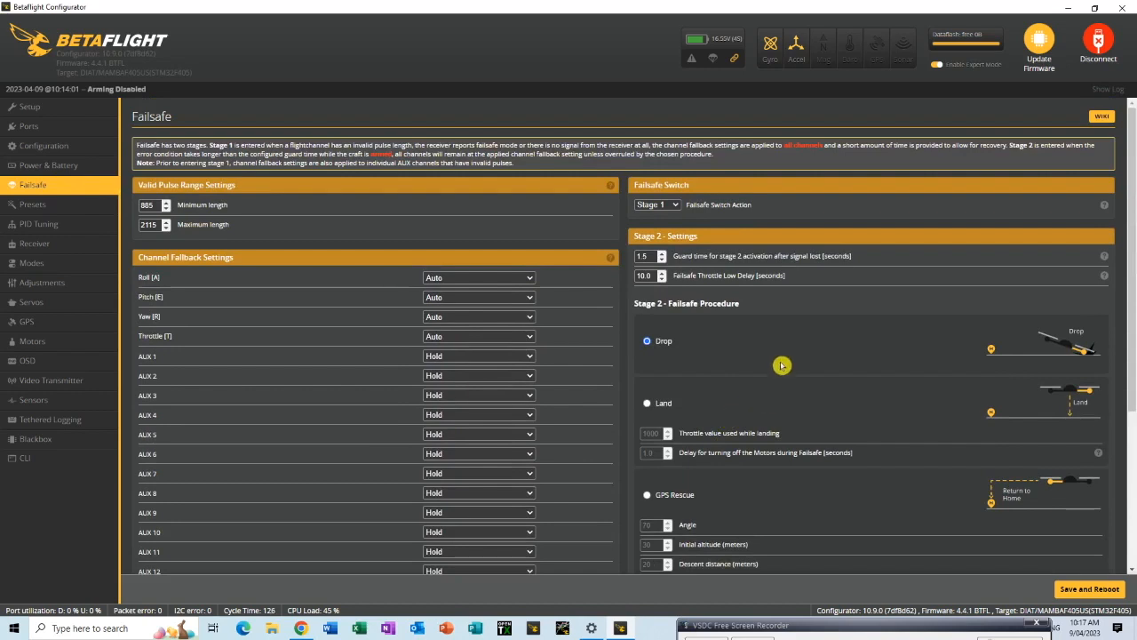
pyautogui.click(677, 207)
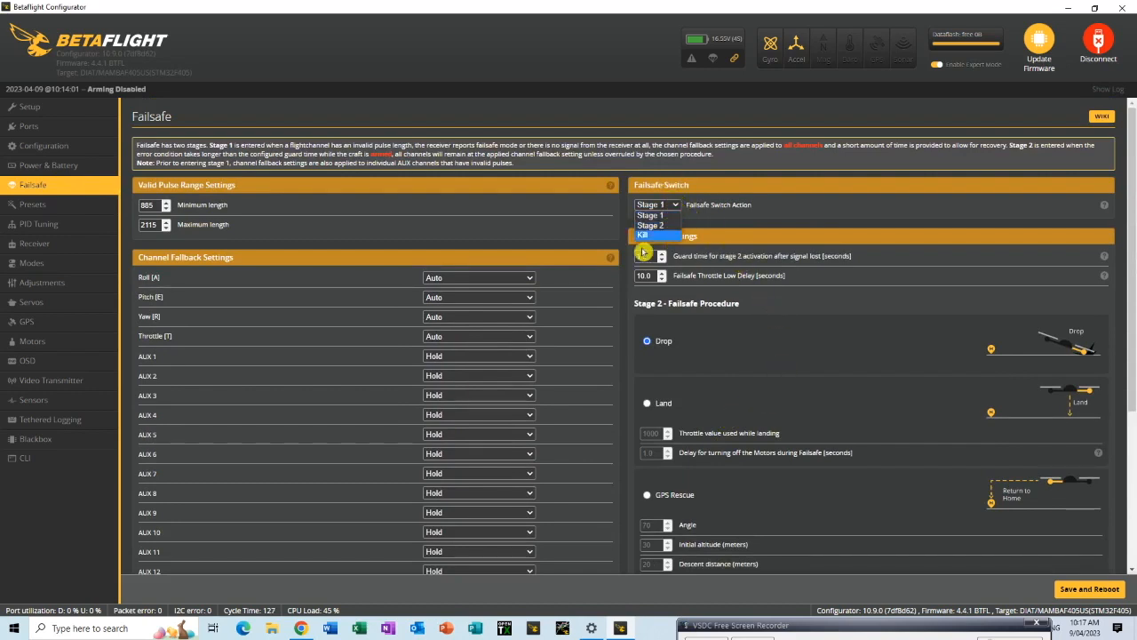
pyautogui.click(675, 205)
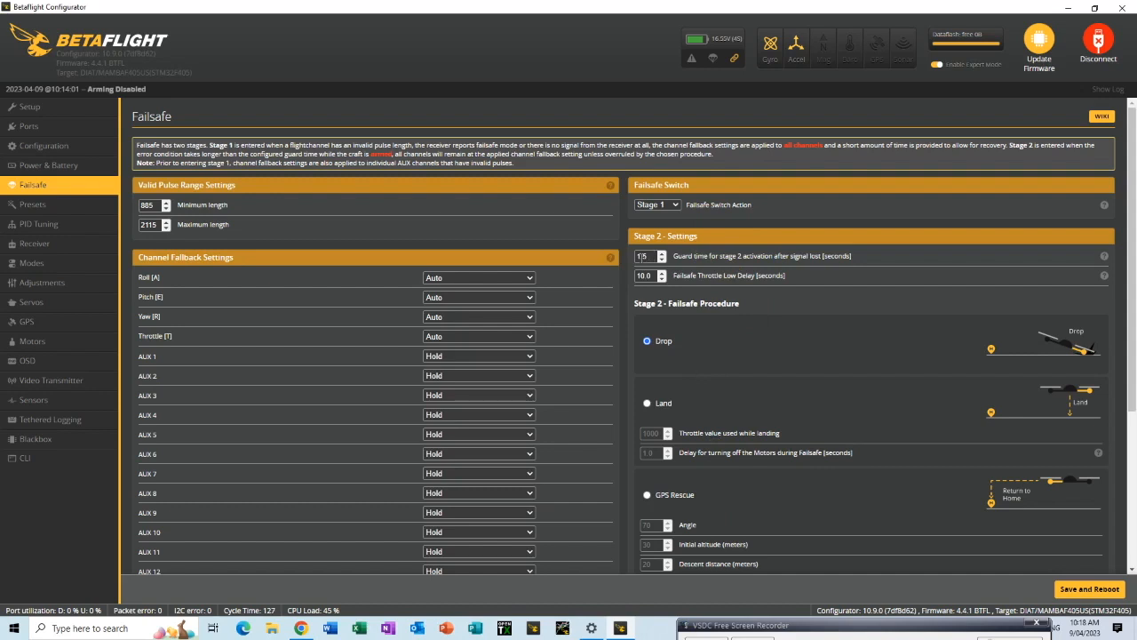
pyautogui.press('BackSpace')
pyautogui.write('0')
# Choose GPS Rescue as the stage 2 failsafe procedure, keeping its parameters
pyautogui.scroll(-3, 680, 355)
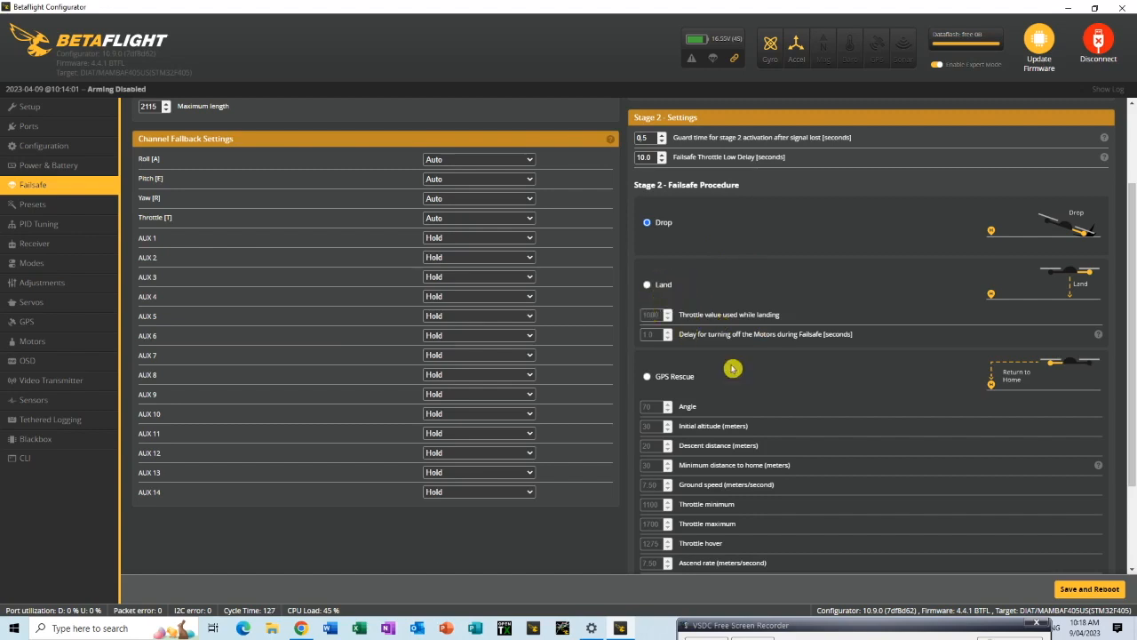
pyautogui.click(647, 377)
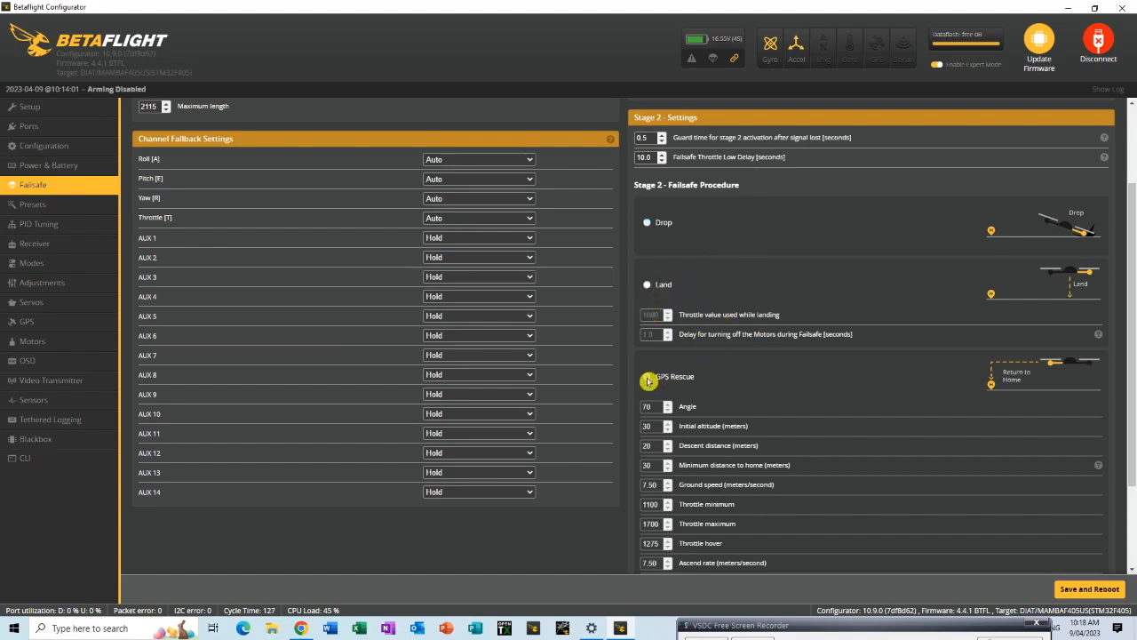
pyautogui.scroll(-1, 793, 382)
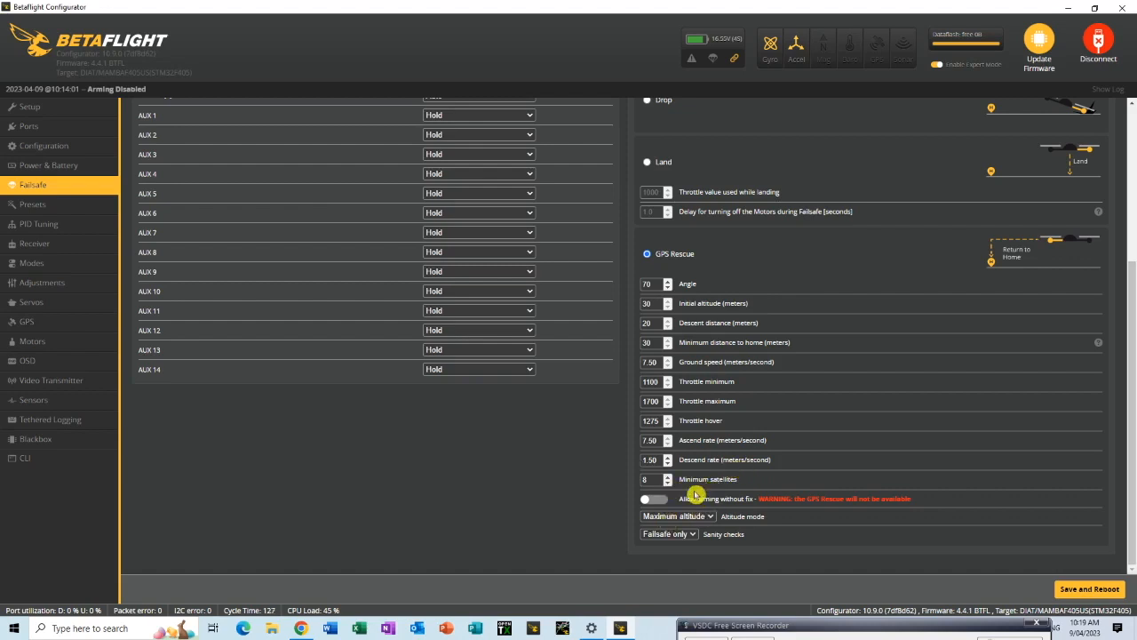
# Set the throttle channel fallback to Hold, then save the failsafe settings and reboot
pyautogui.scroll(1, 556, 453)
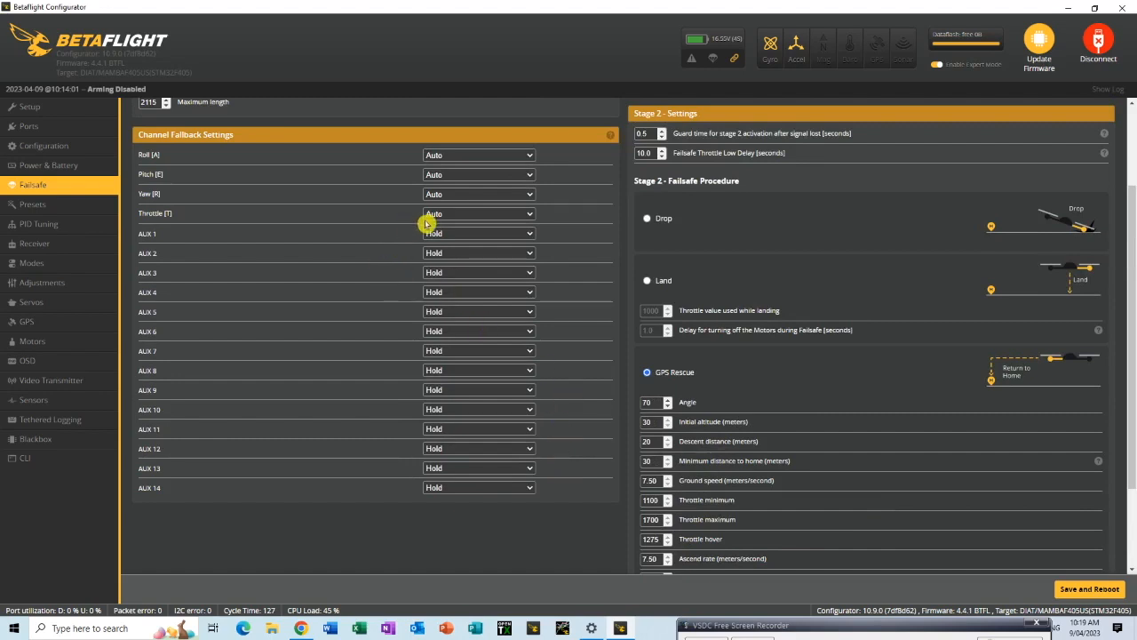
pyautogui.click(526, 216)
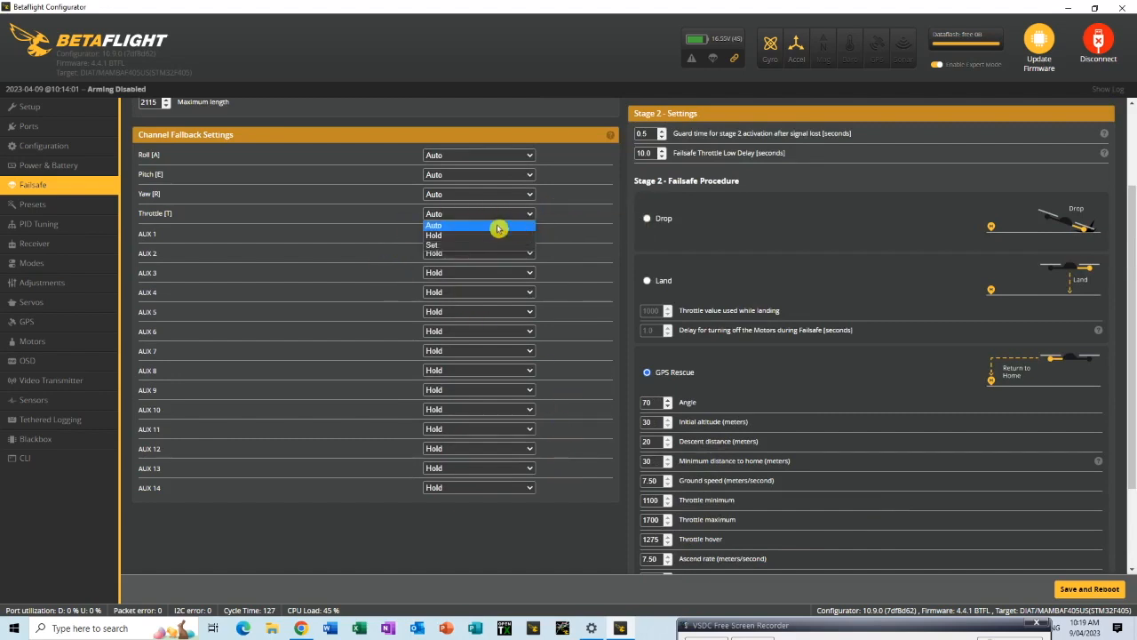
pyautogui.click(468, 236)
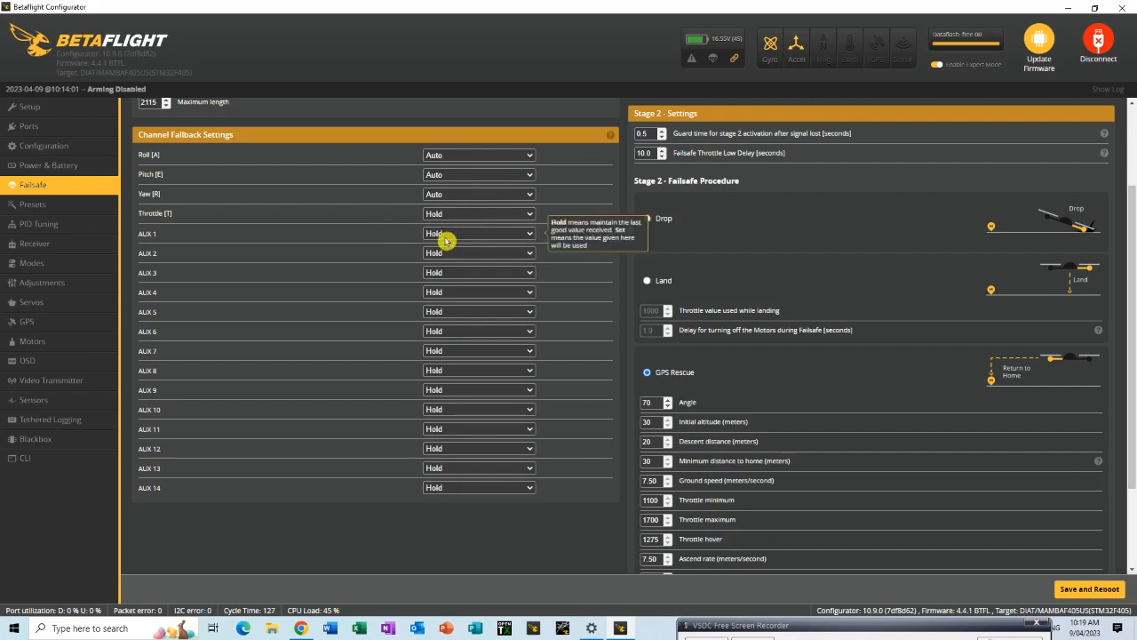
pyautogui.click(1091, 588)
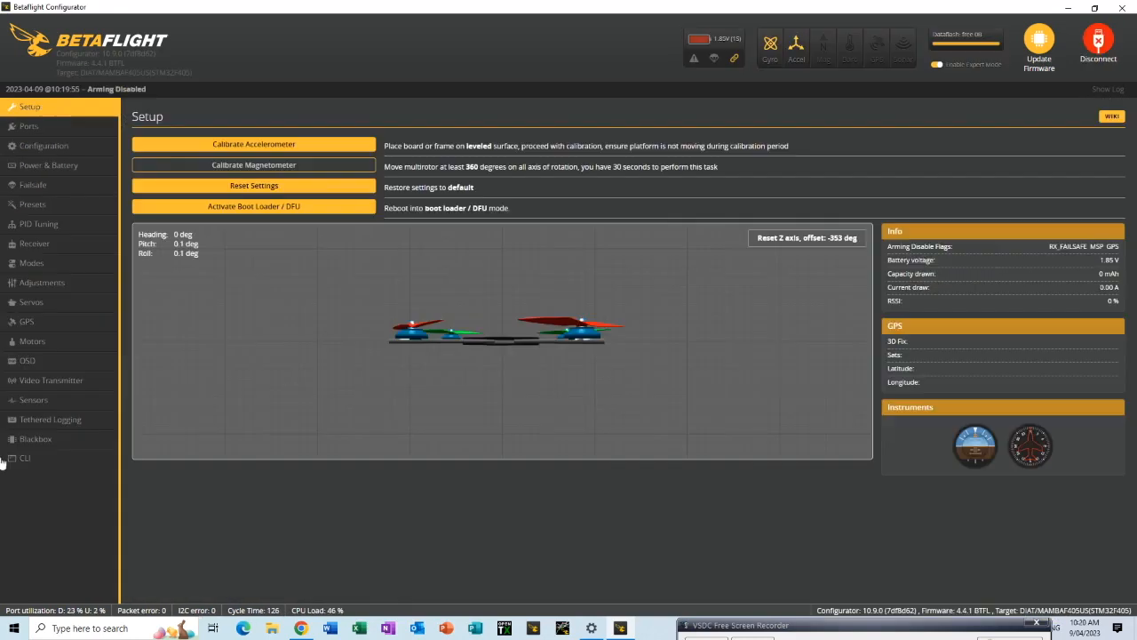
# Enable telemetry output in the receiver settings and review the channel values and RC smoothing settings
pyautogui.click(32, 244)
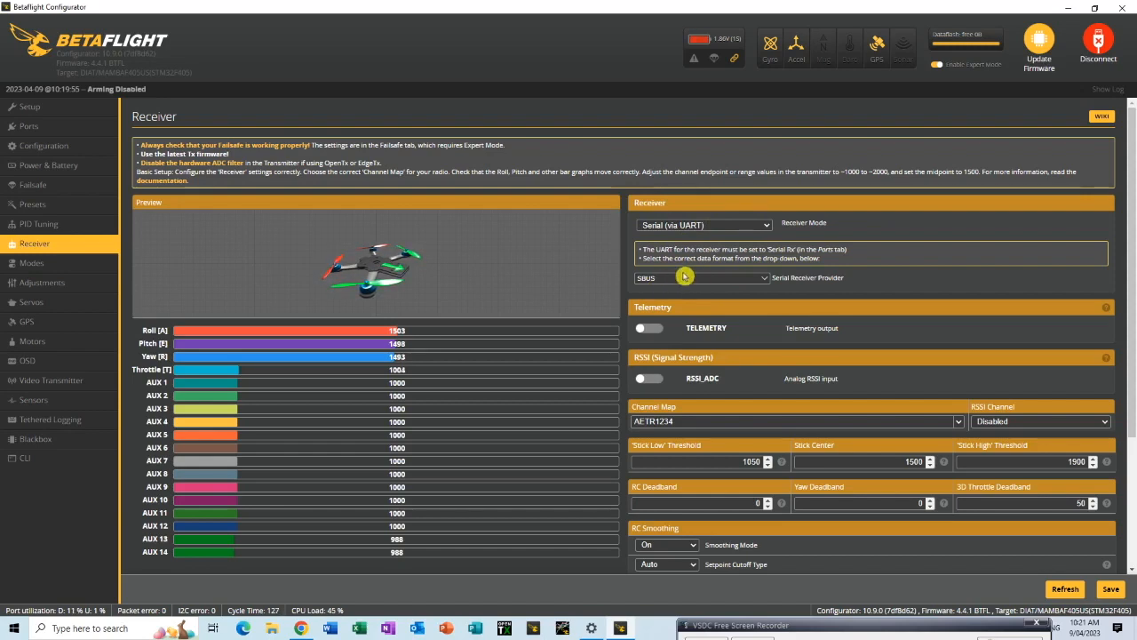
pyautogui.click(658, 330)
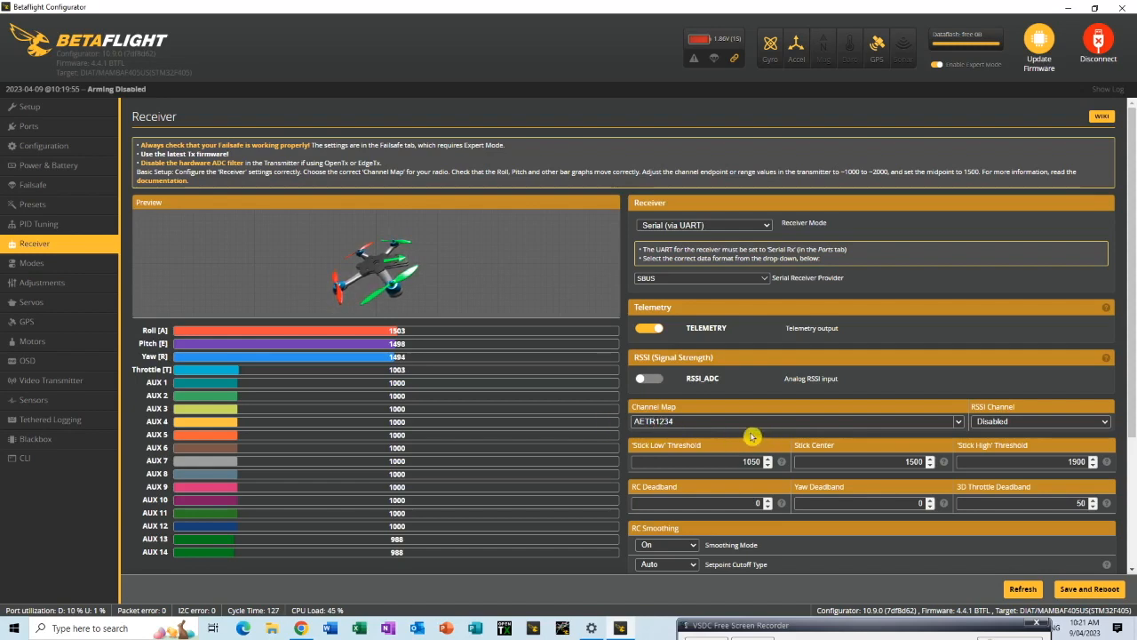
pyautogui.scroll(-3, 715, 464)
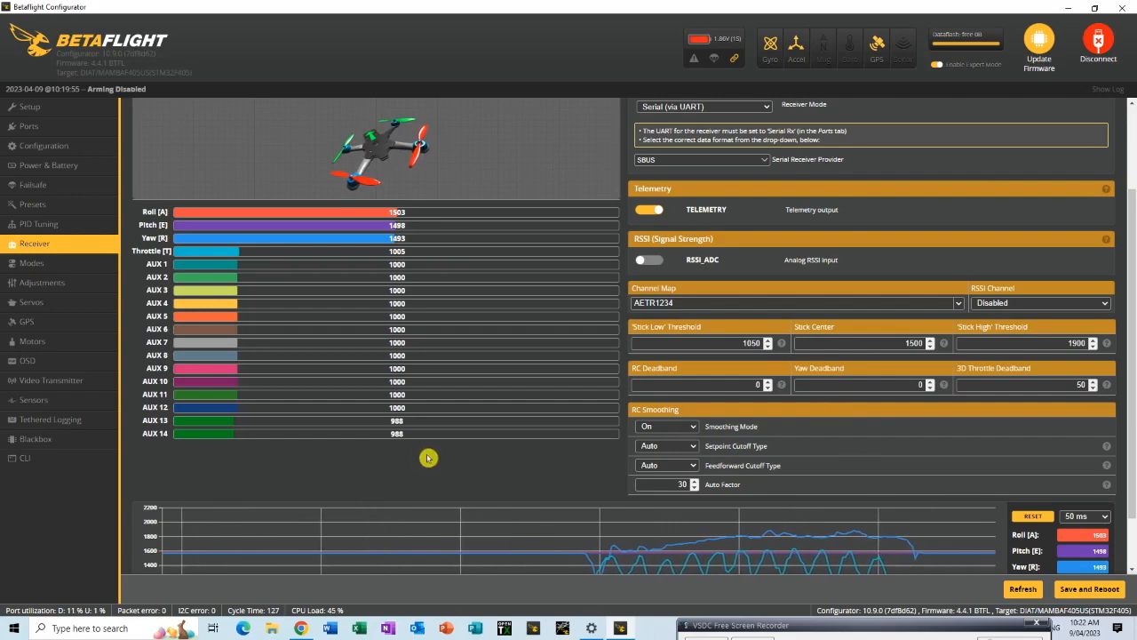
pyautogui.scroll(3, 428, 457)
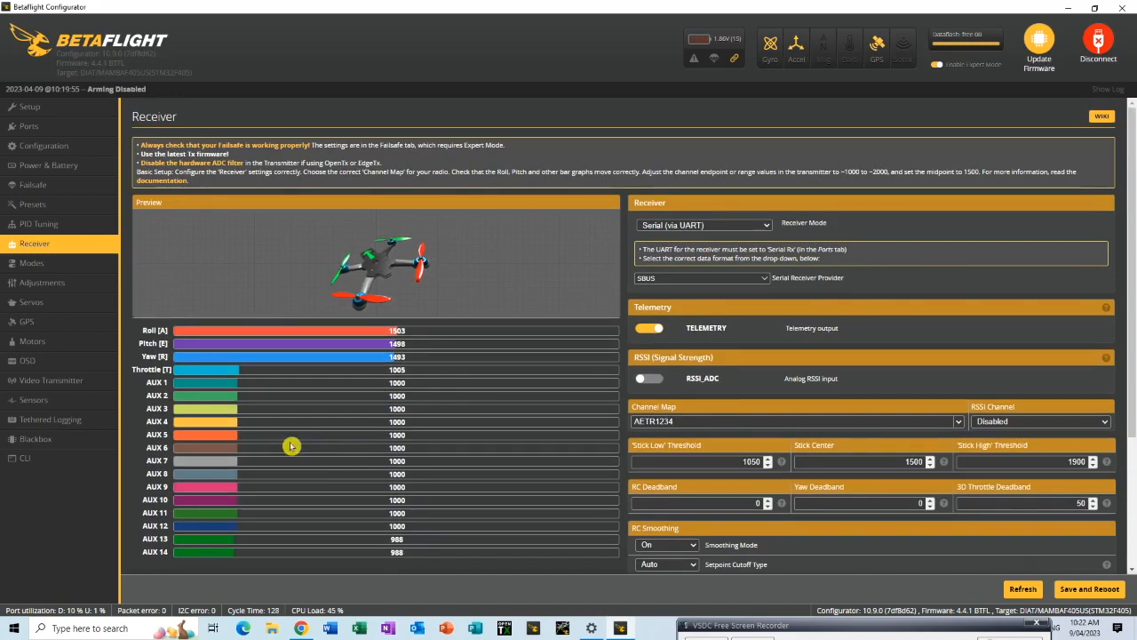
# Add an ARM mode range on AUX 1 from 1700 to 2100
pyautogui.click(49, 266)
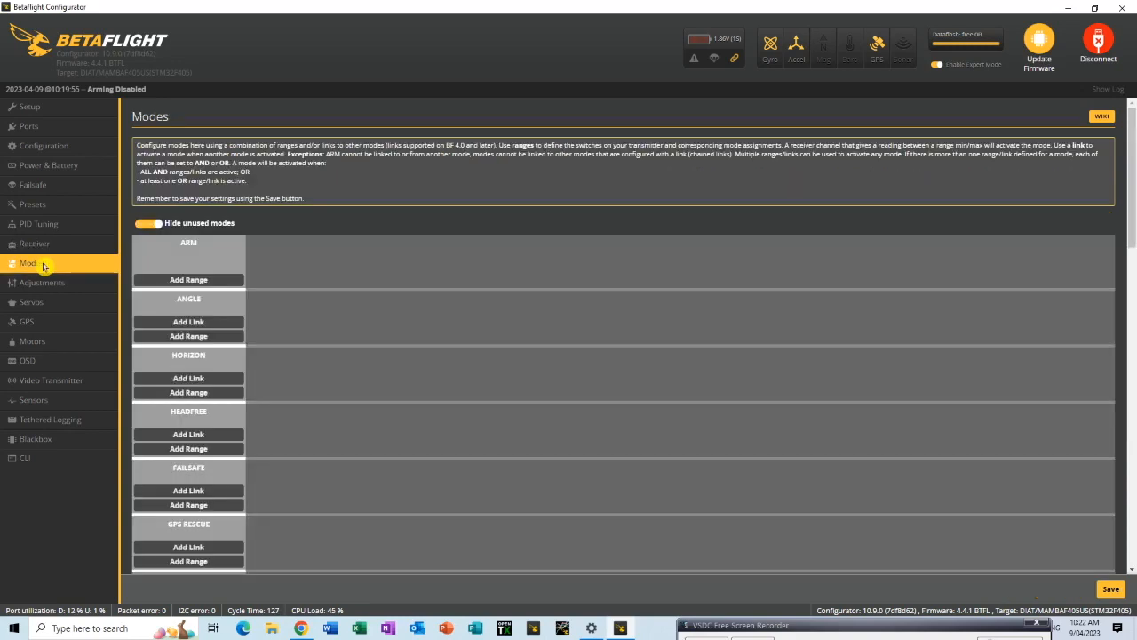
pyautogui.click(190, 282)
pyautogui.click(289, 248)
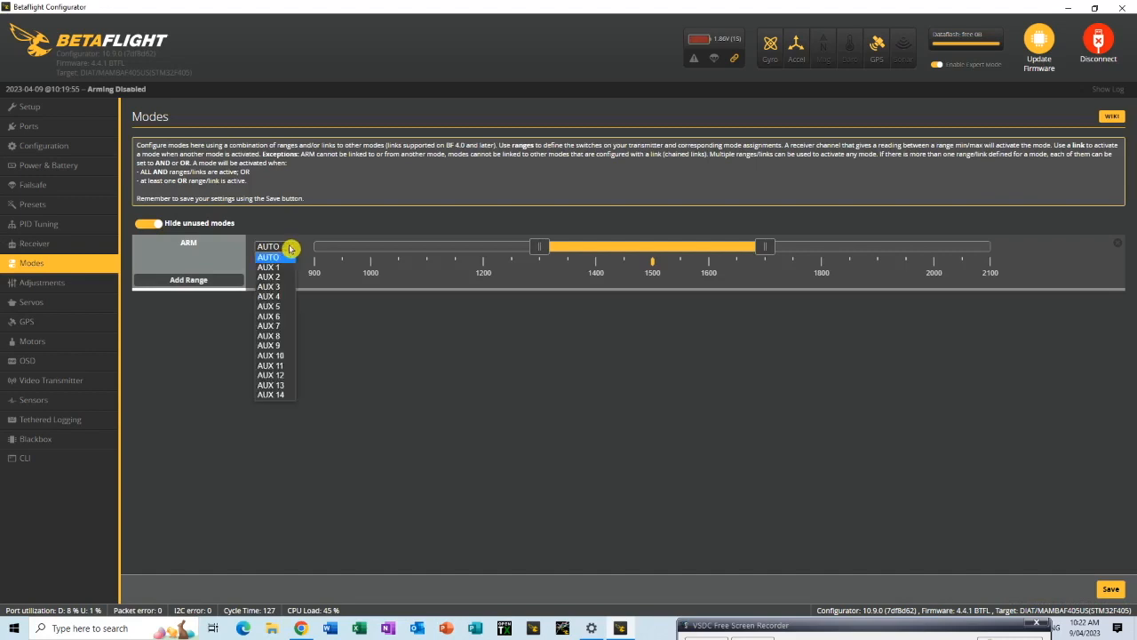
pyautogui.click(279, 268)
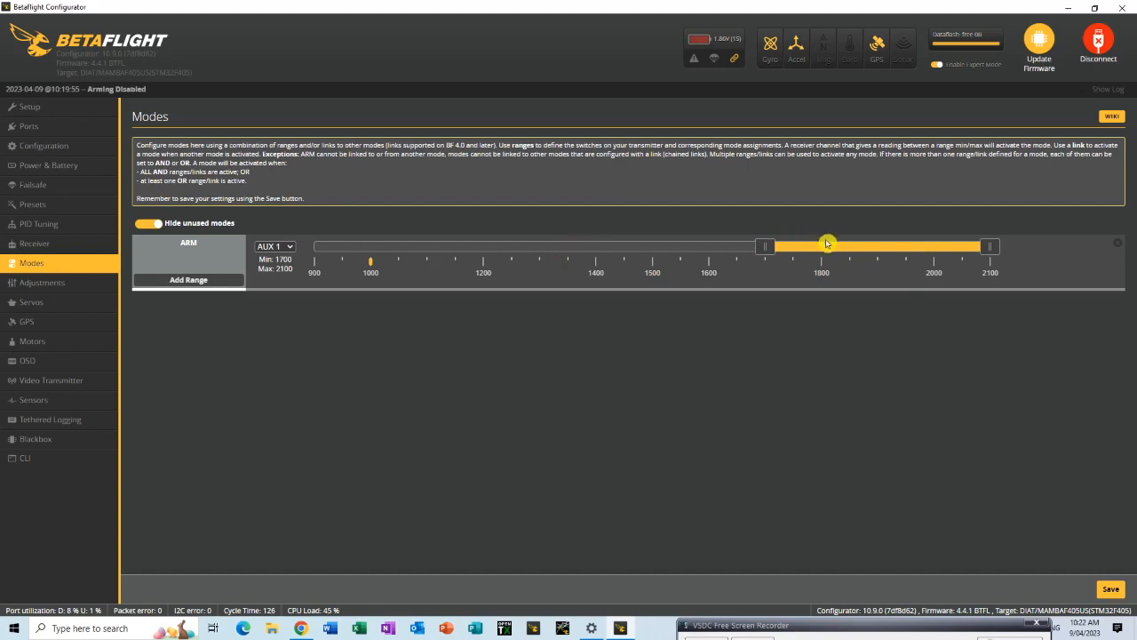
# Show the unused modes and add an ANGLE mode range on AUX 4 from 1300 to 1700
pyautogui.click(142, 225)
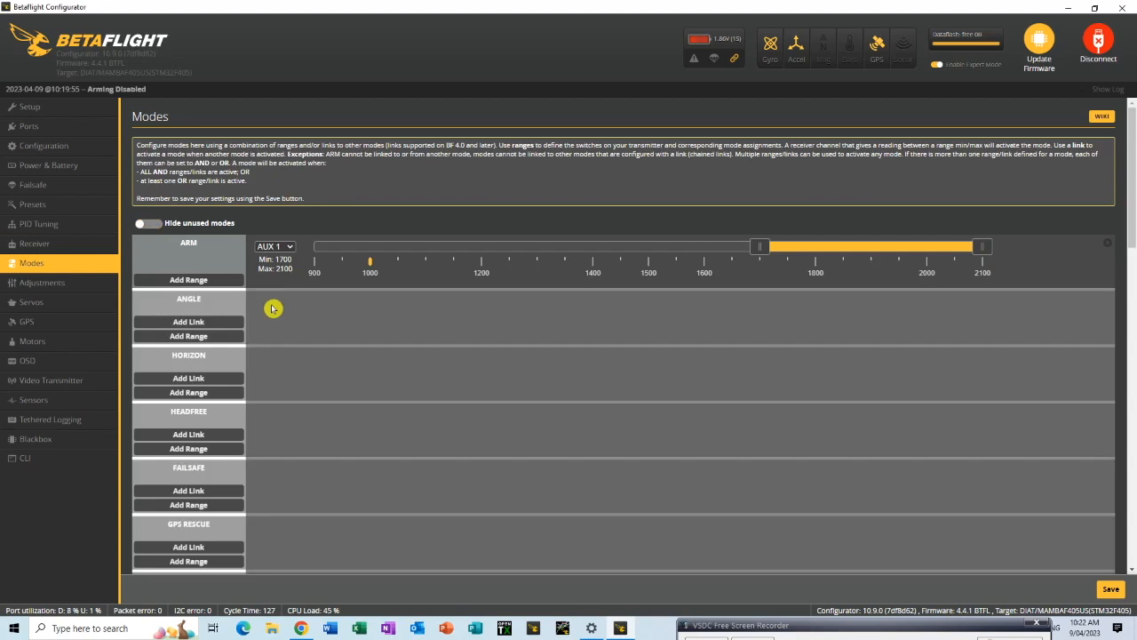
pyautogui.click(188, 336)
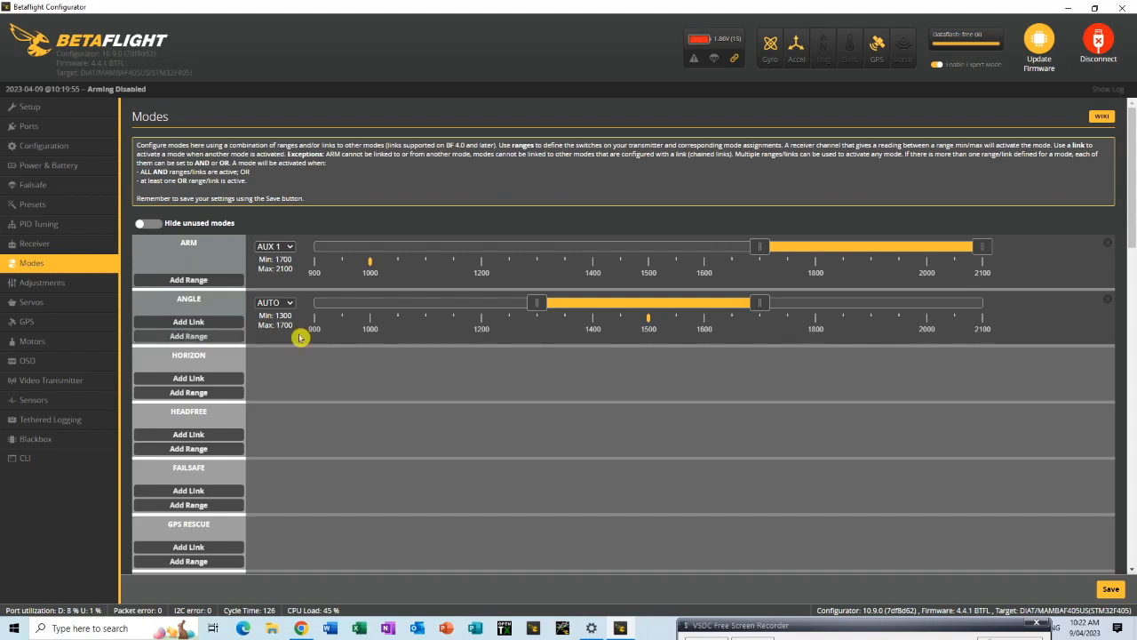
pyautogui.click(290, 302)
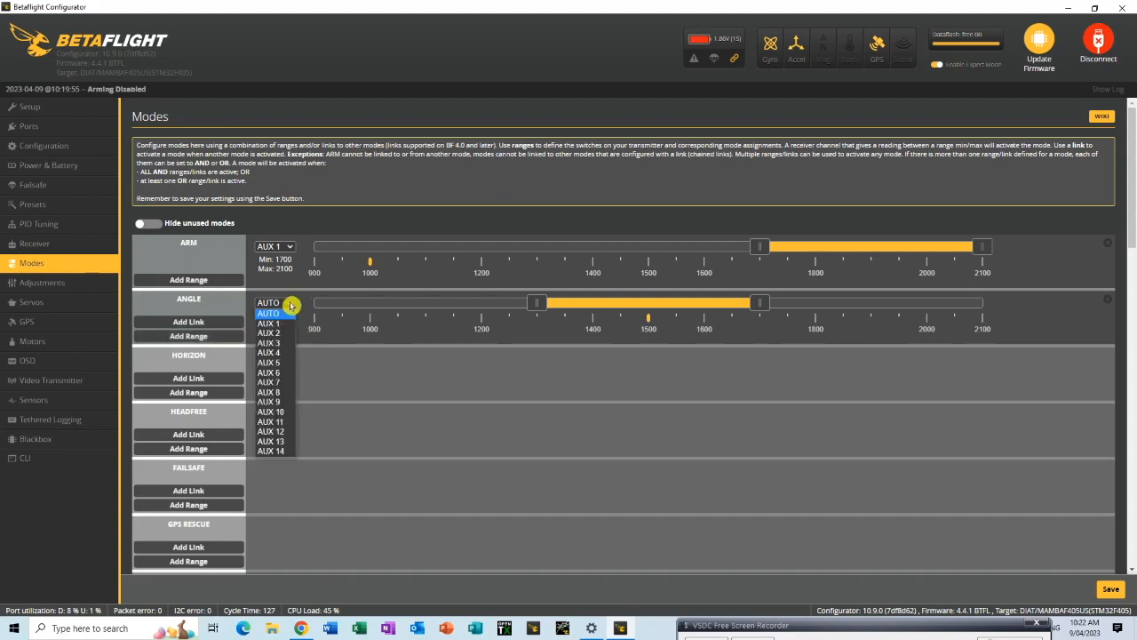
pyautogui.click(287, 352)
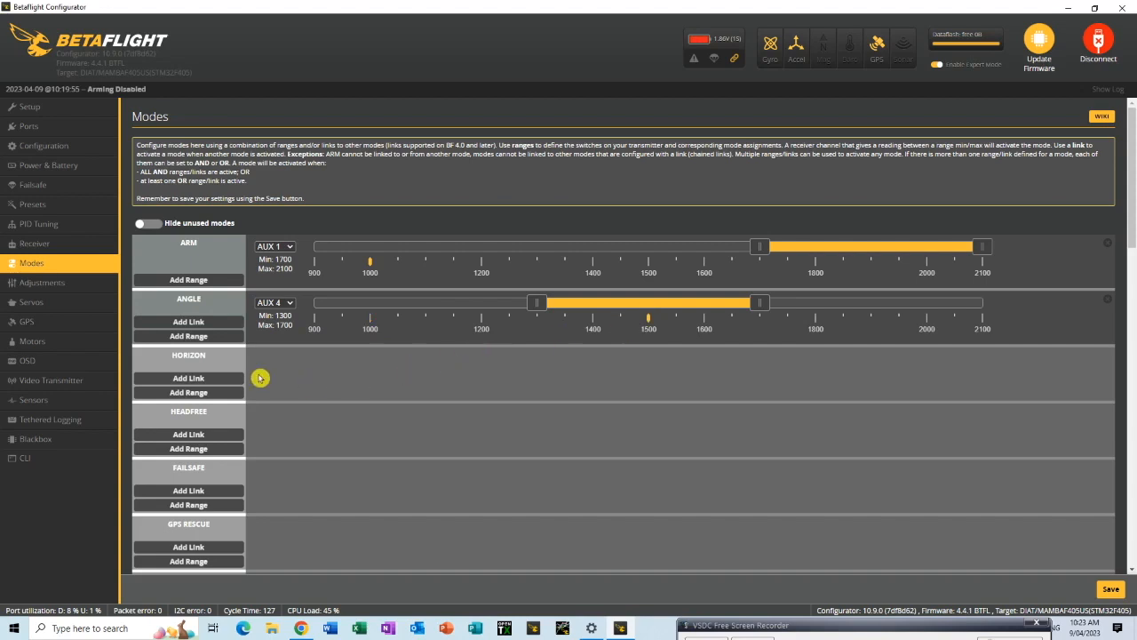
# Add a GPS RESCUE mode range and assign it to AUX 4
pyautogui.scroll(-1, 151, 433)
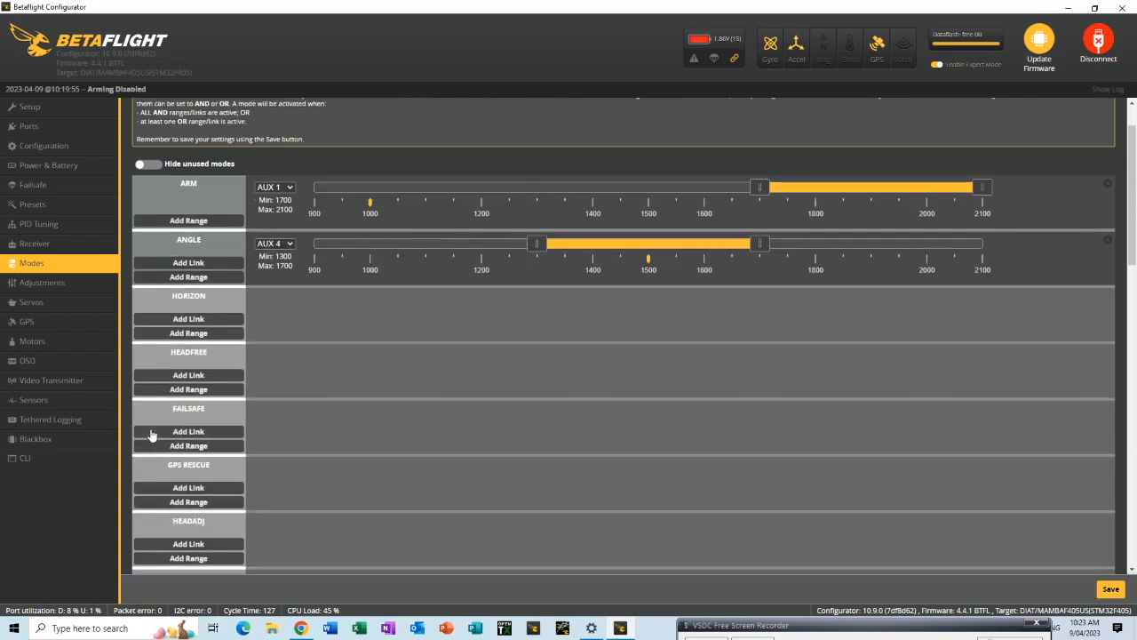
pyautogui.click(194, 502)
pyautogui.click(288, 471)
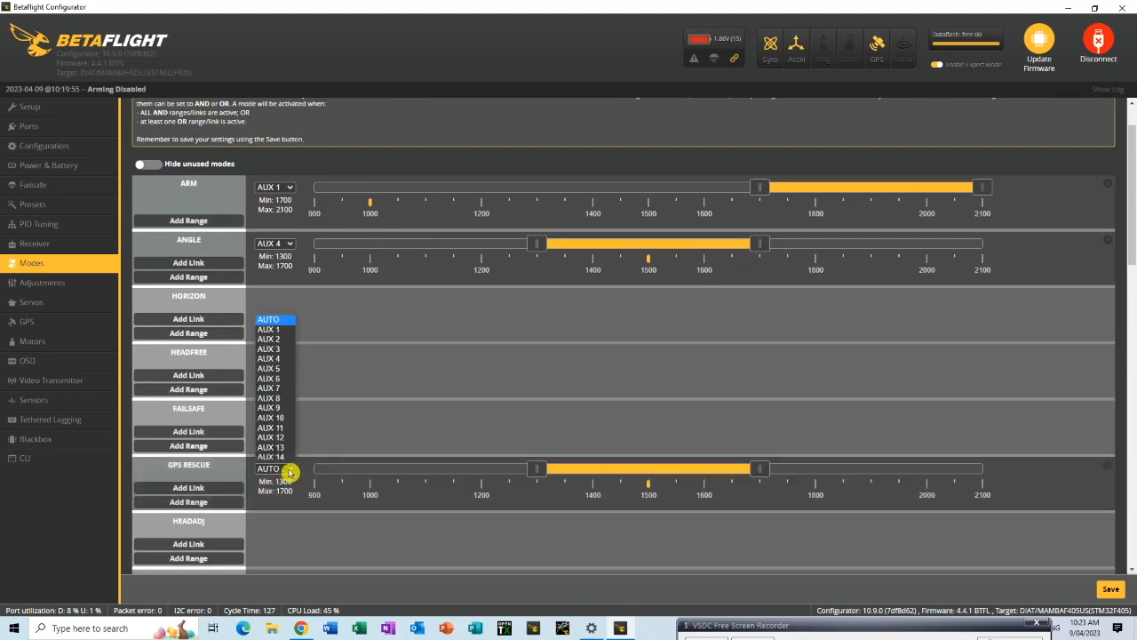
pyautogui.click(278, 359)
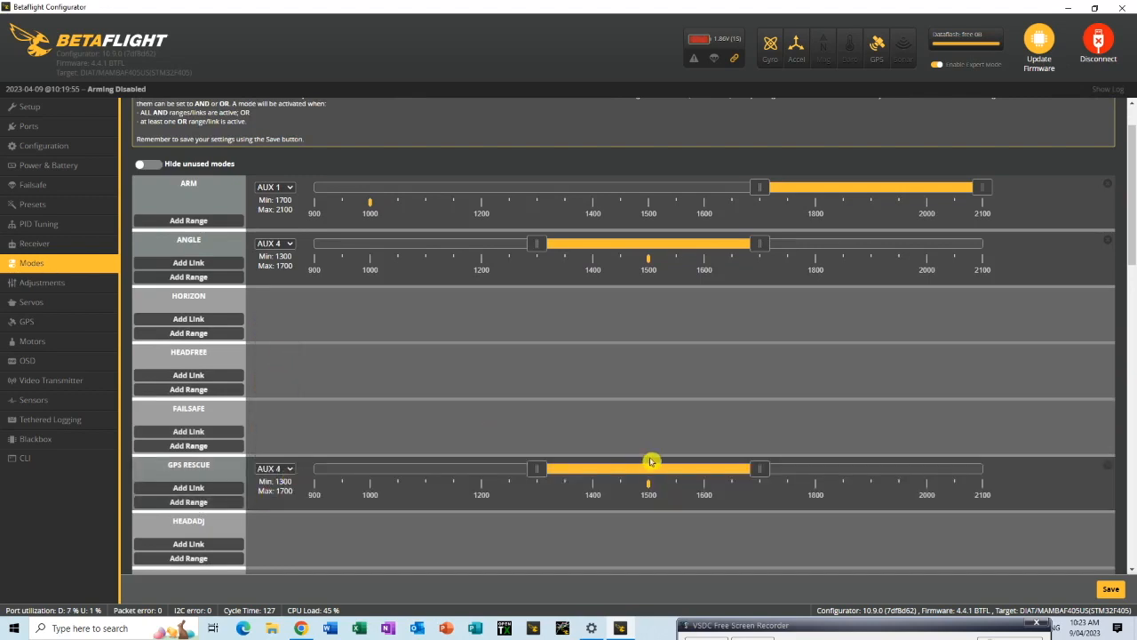
# Set the GPS RESCUE range to 1700–2100 and add a BEEPER mode range on AUX 3 from 1300 to 1700
pyautogui.moveTo(635, 464); pyautogui.dragTo(892, 470)
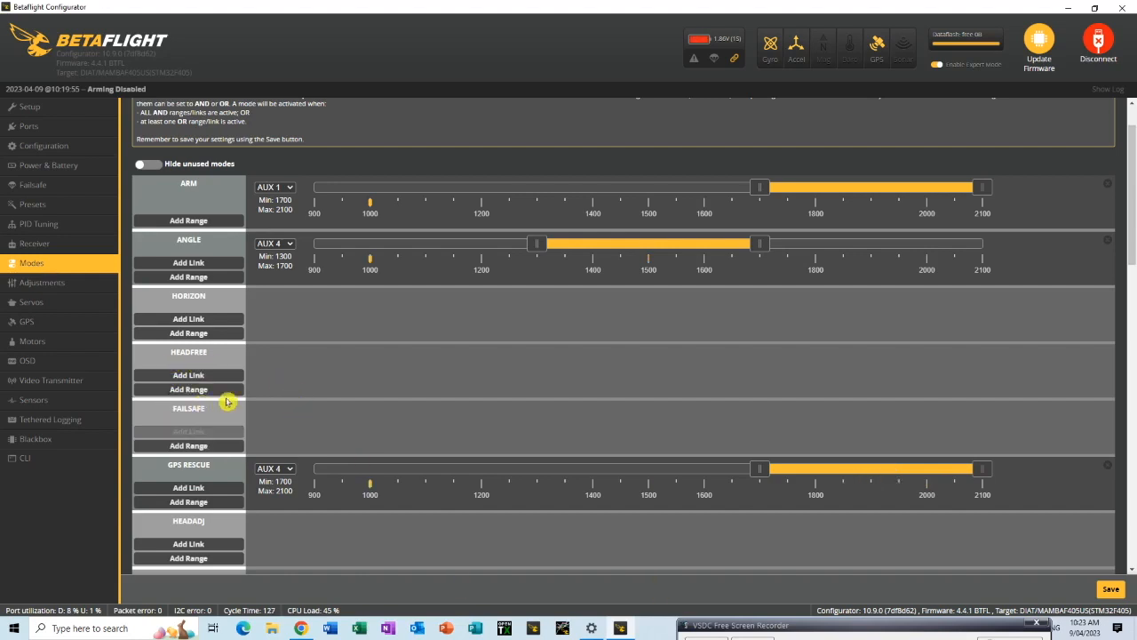
pyautogui.scroll(-1, 213, 405)
pyautogui.scroll(-2, 213, 401)
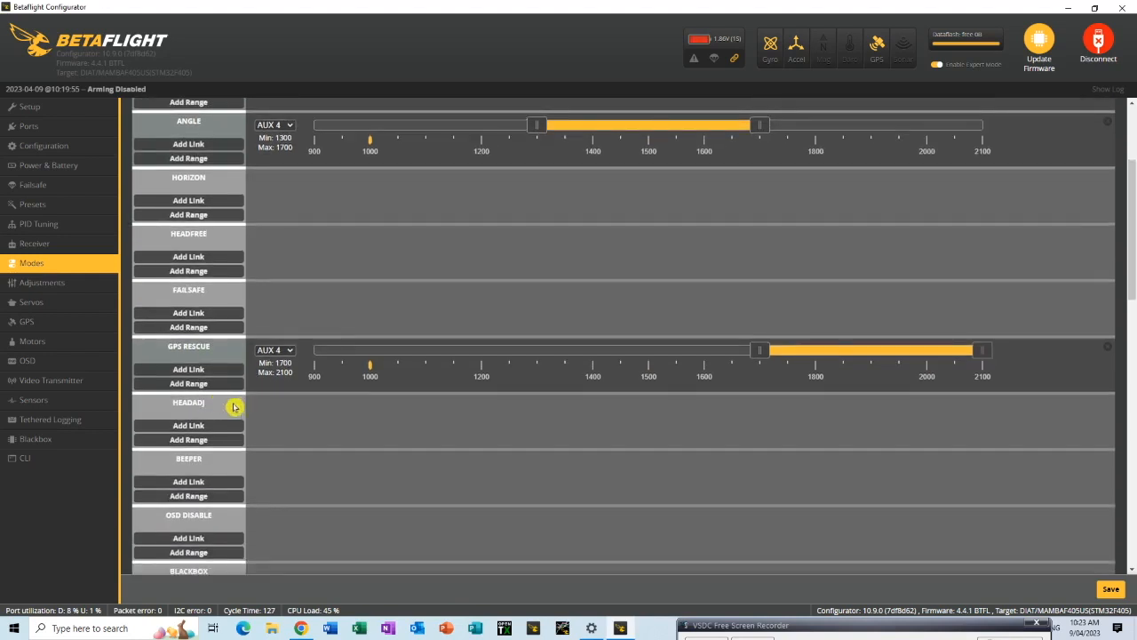
pyautogui.scroll(-1, 233, 404)
pyautogui.click(201, 437)
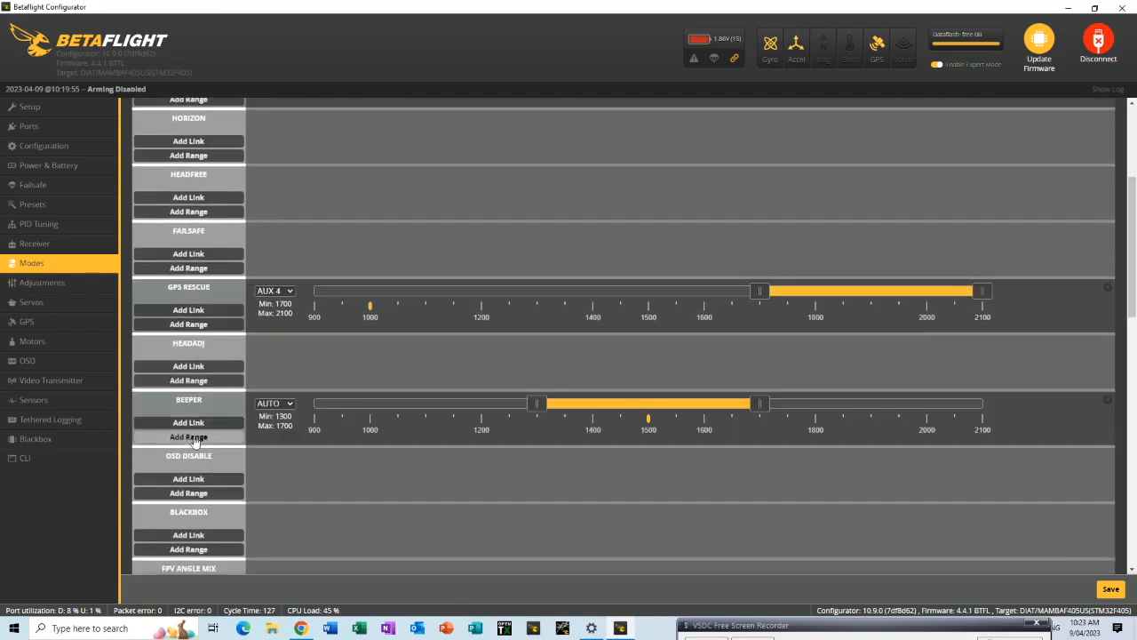
pyautogui.click(288, 404)
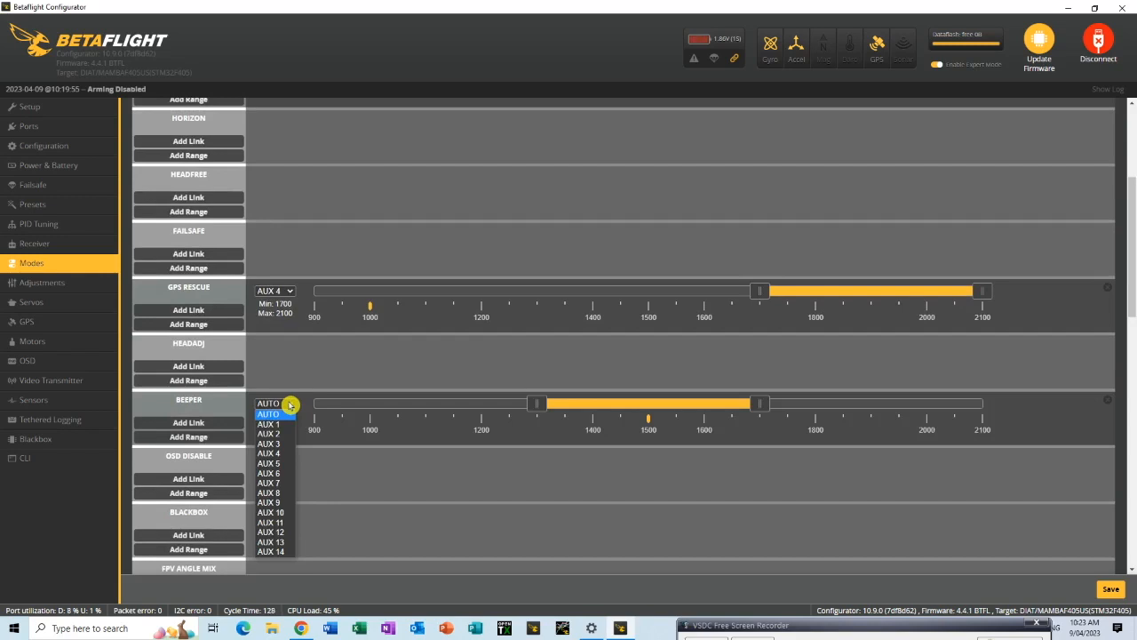
pyautogui.click(277, 443)
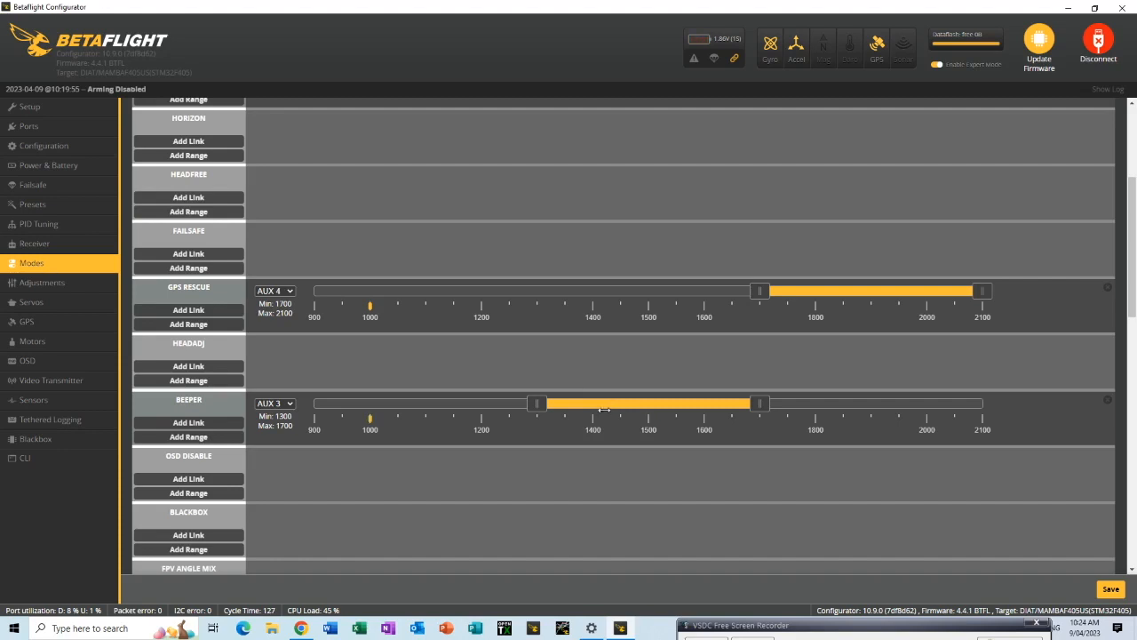
# Add a FLIP OVER AFTER CRASH mode range on AUX 3 from 1700 to 2100
pyautogui.scroll(-5, 312, 436)
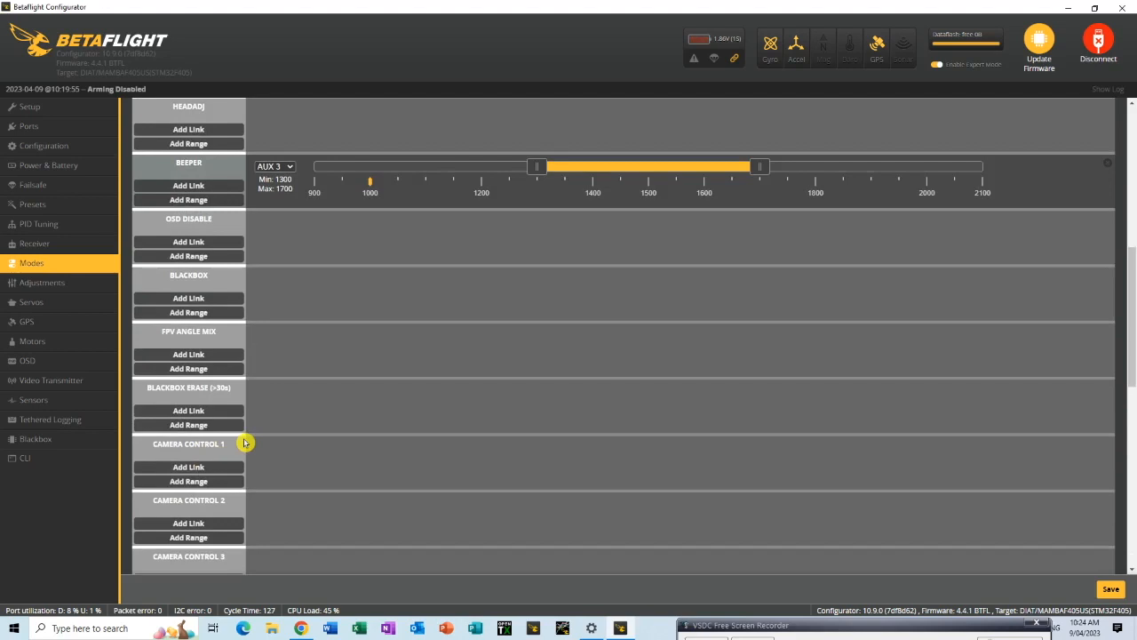
pyautogui.scroll(-2, 216, 437)
pyautogui.scroll(-1, 217, 449)
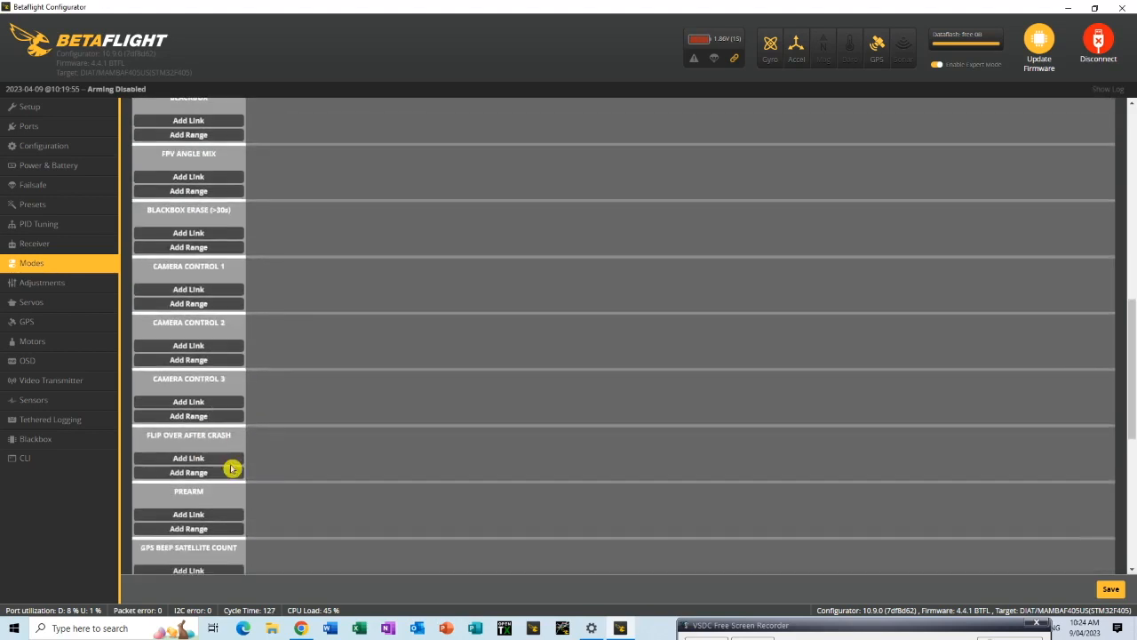
pyautogui.click(209, 473)
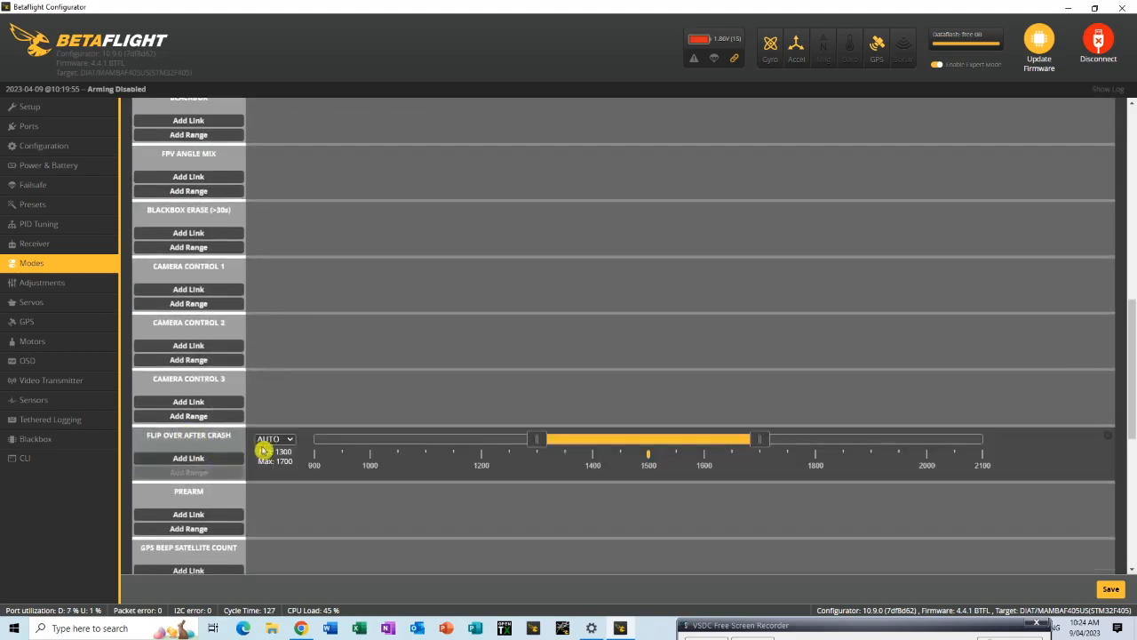
pyautogui.click(289, 439)
pyautogui.click(285, 480)
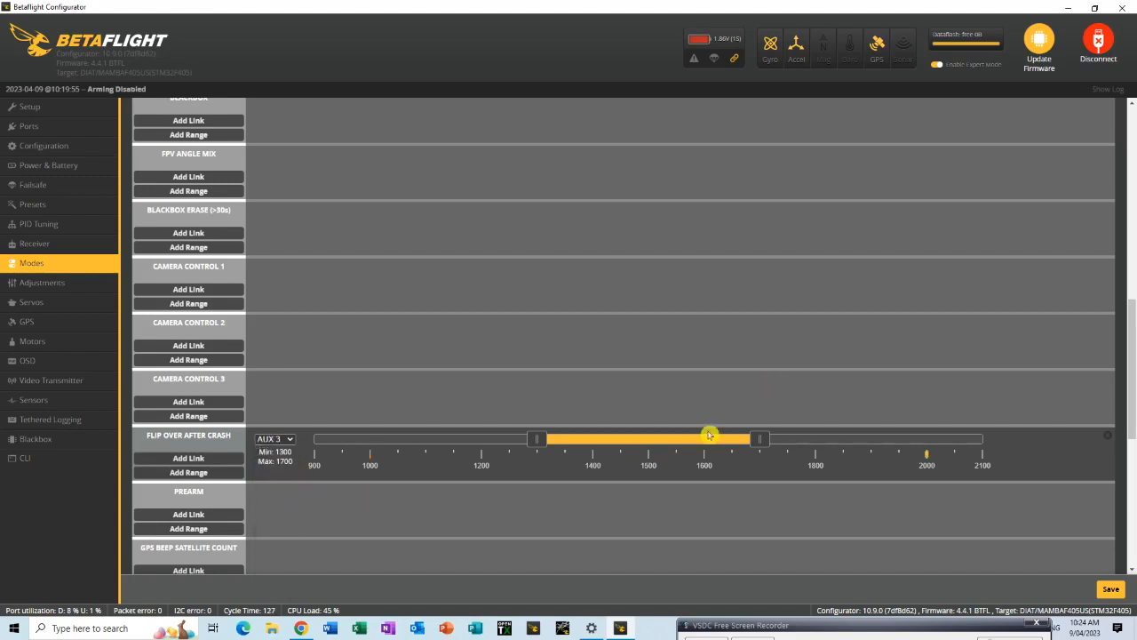
pyautogui.moveTo(665, 439); pyautogui.dragTo(889, 439)
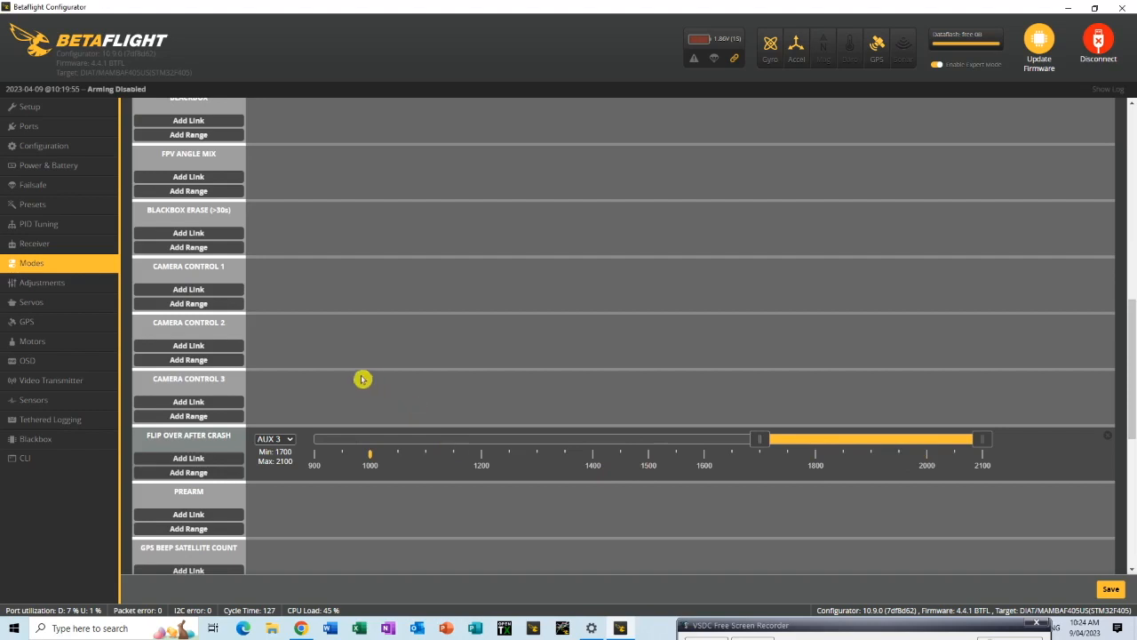
# Look through the remaining modes, hide the unused ones and save the mode settings
pyautogui.scroll(-5, 217, 363)
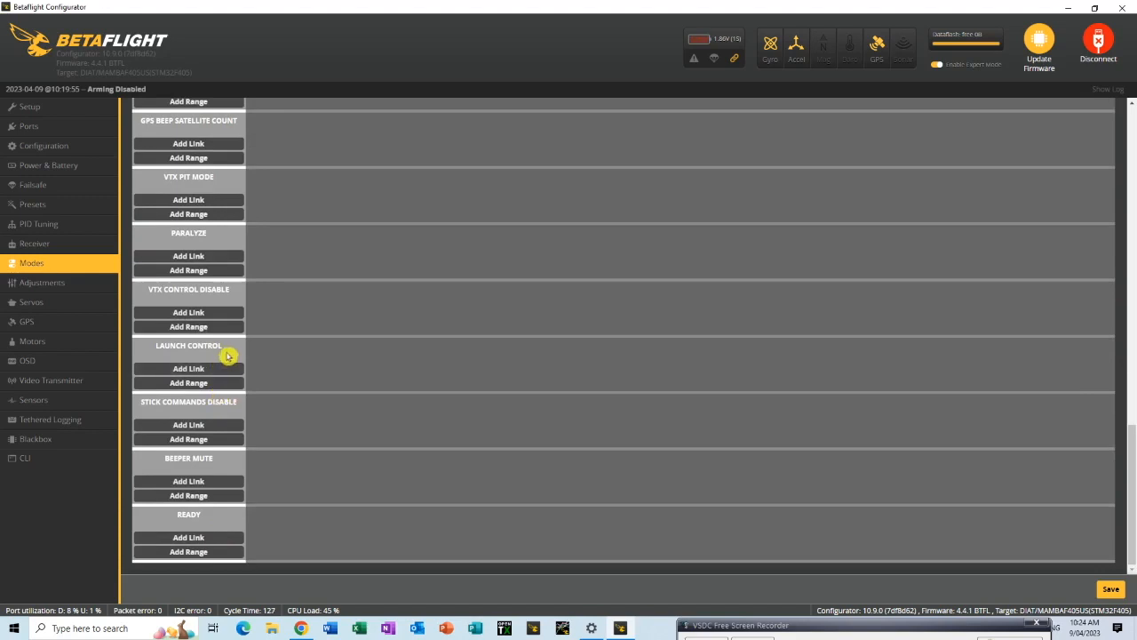
pyautogui.scroll(1, 214, 351)
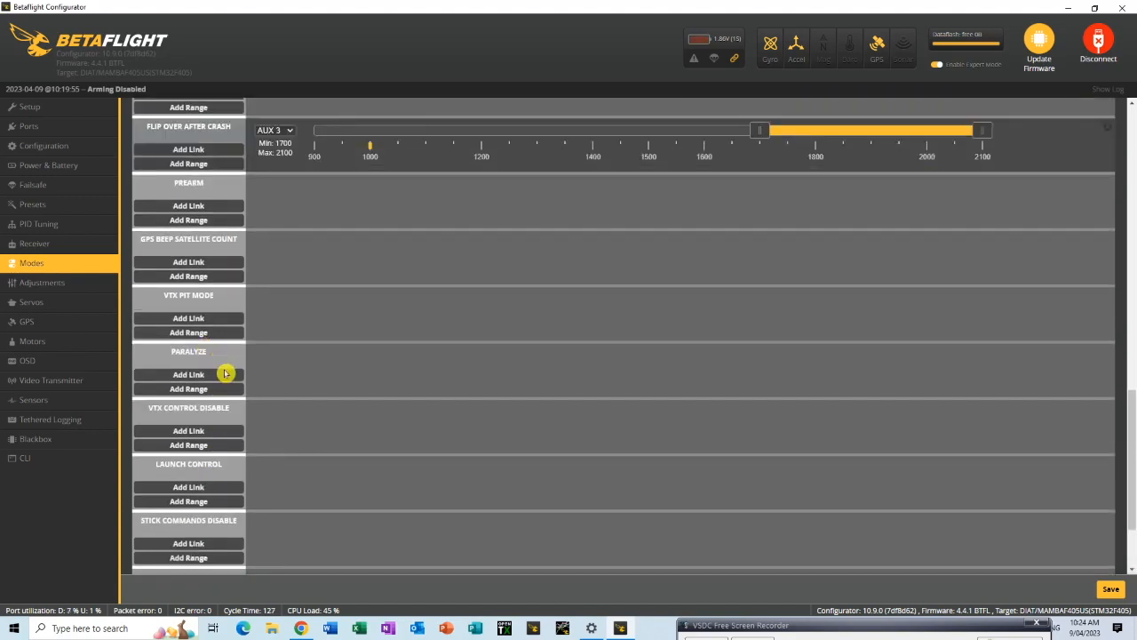
pyautogui.scroll(1, 222, 373)
pyautogui.scroll(1, 223, 373)
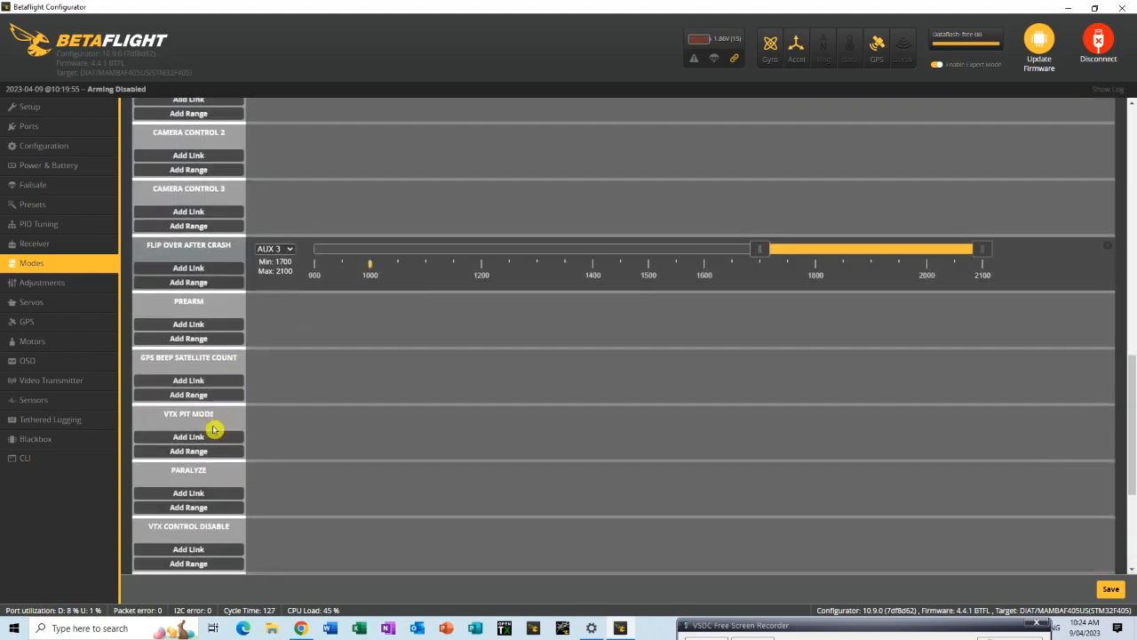
pyautogui.scroll(1, 214, 428)
pyautogui.scroll(1, 221, 408)
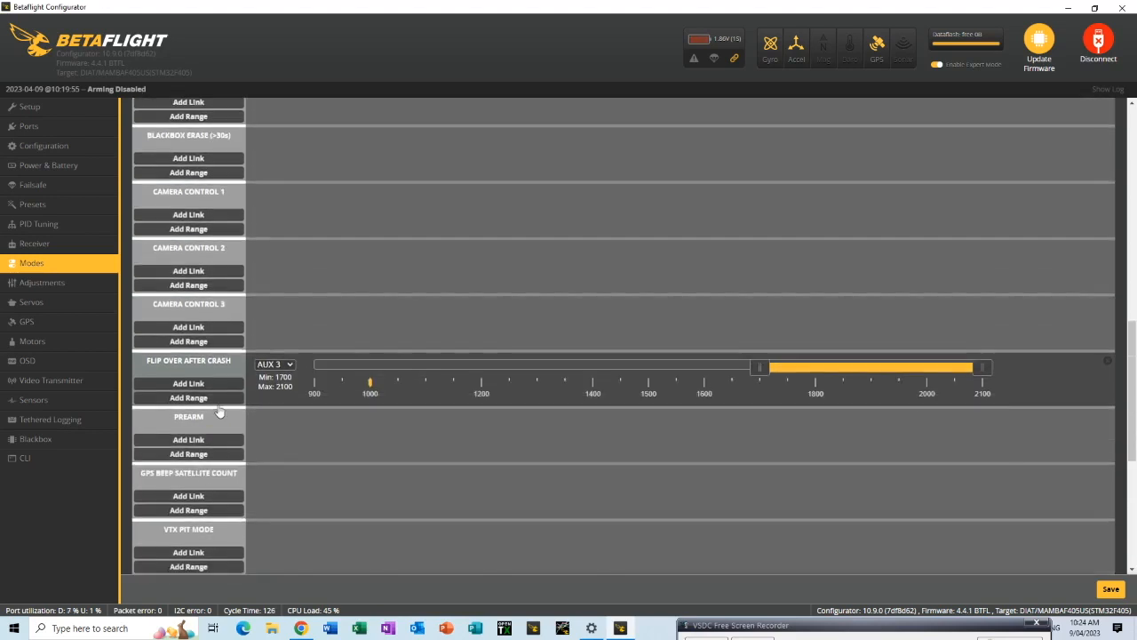
pyautogui.scroll(12, 202, 397)
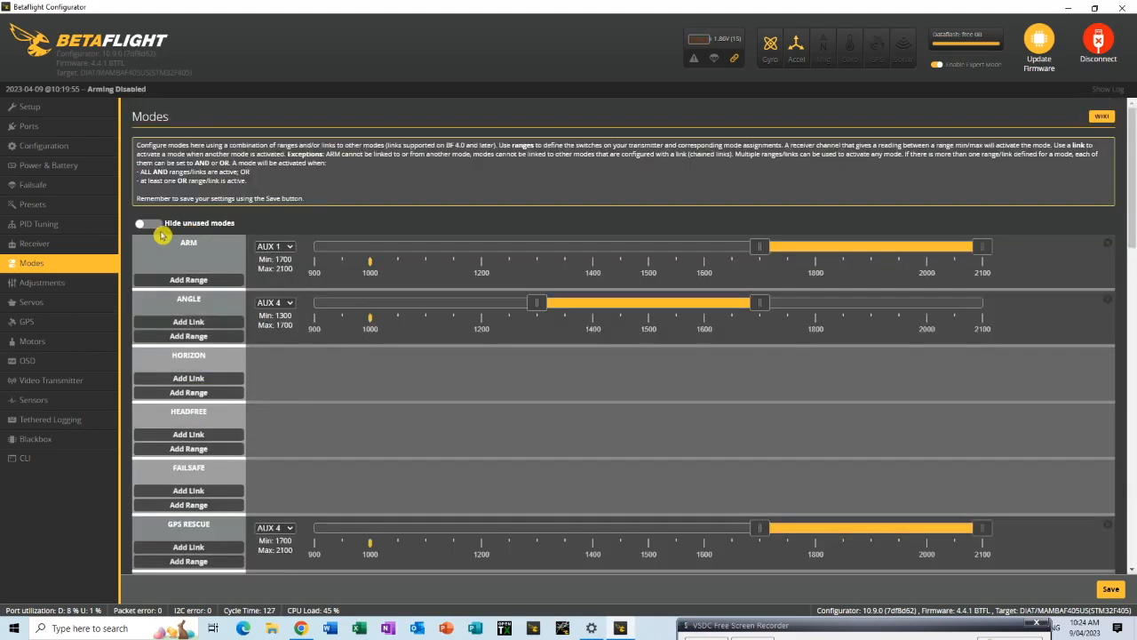
pyautogui.click(148, 224)
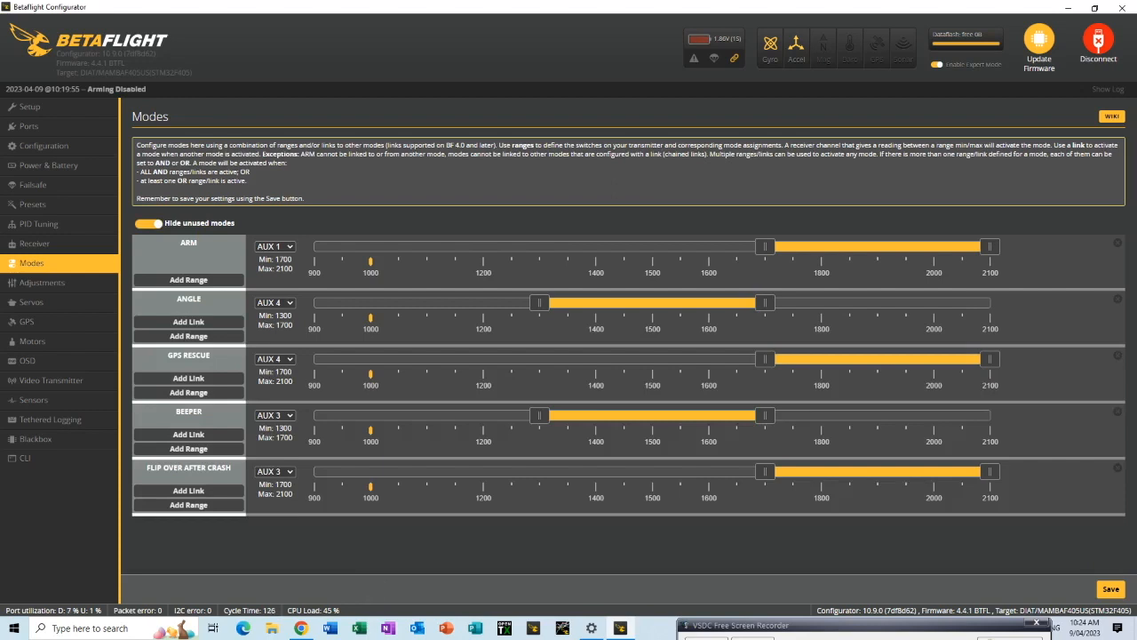
pyautogui.click(1110, 589)
# Review the receiver channels, saved modes, adjustments, servos and GPS signal status
pyautogui.click(34, 242)
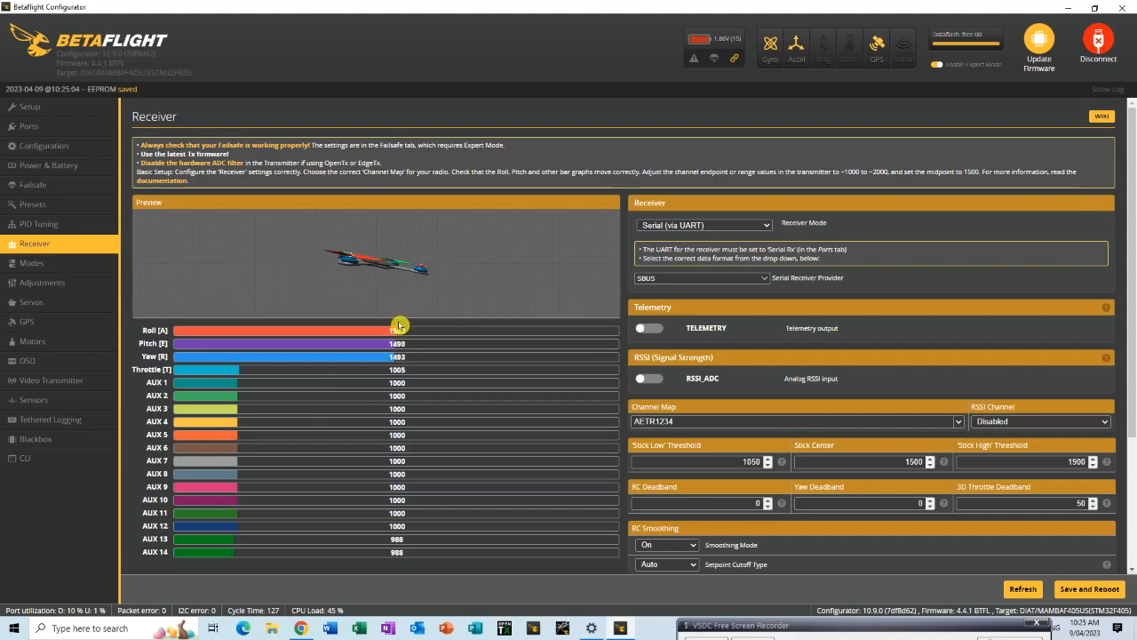
pyautogui.click(49, 268)
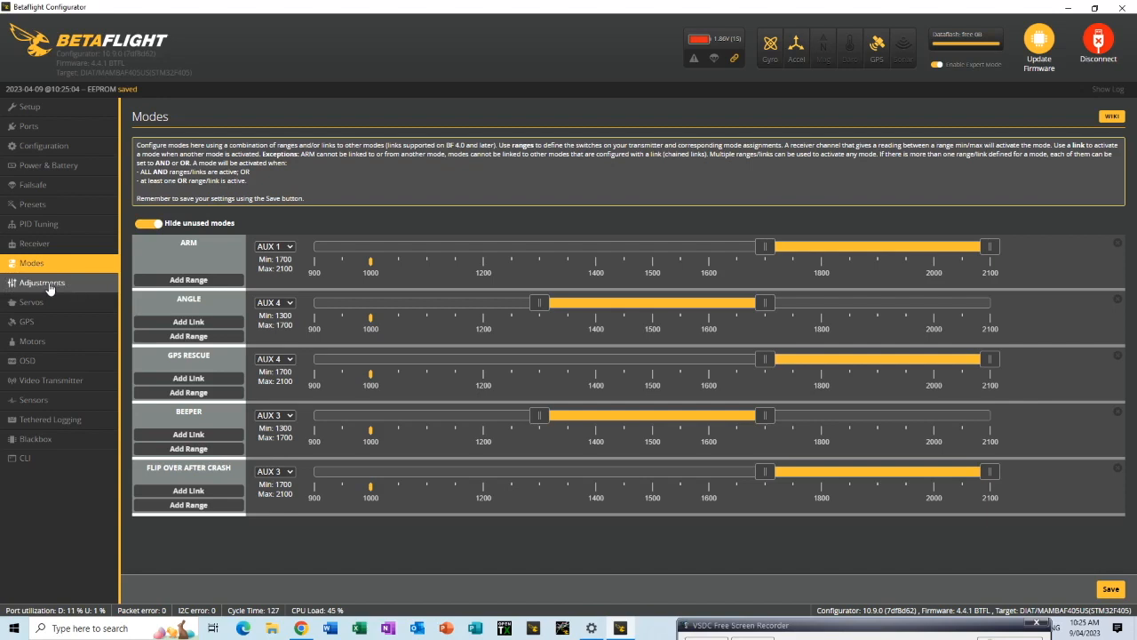
pyautogui.click(49, 286)
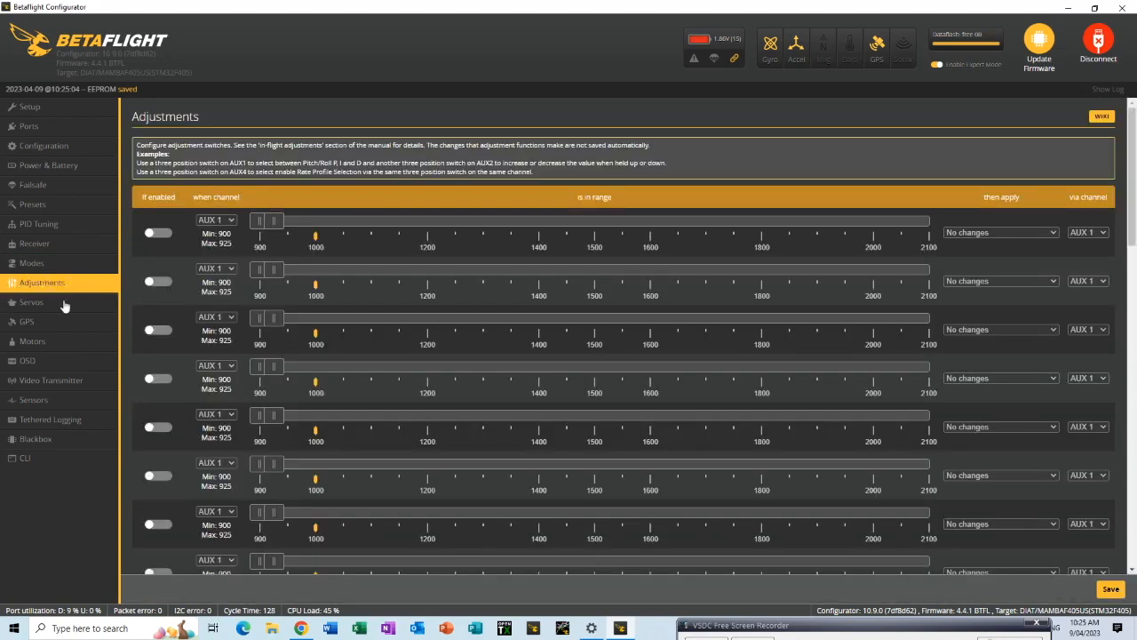
pyautogui.click(47, 302)
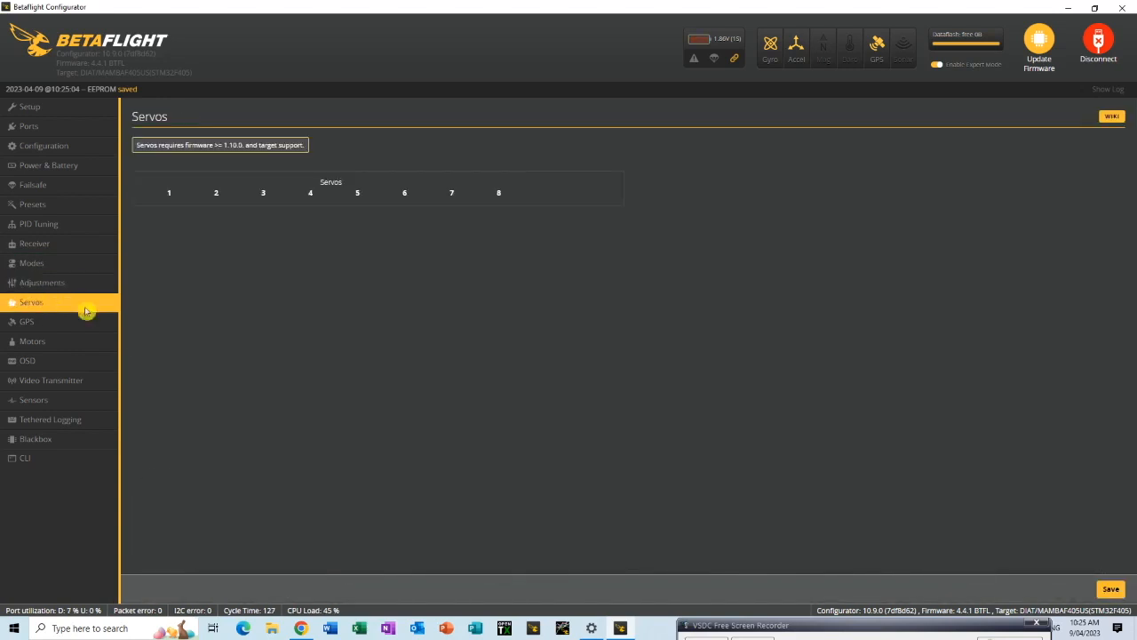
pyautogui.click(27, 322)
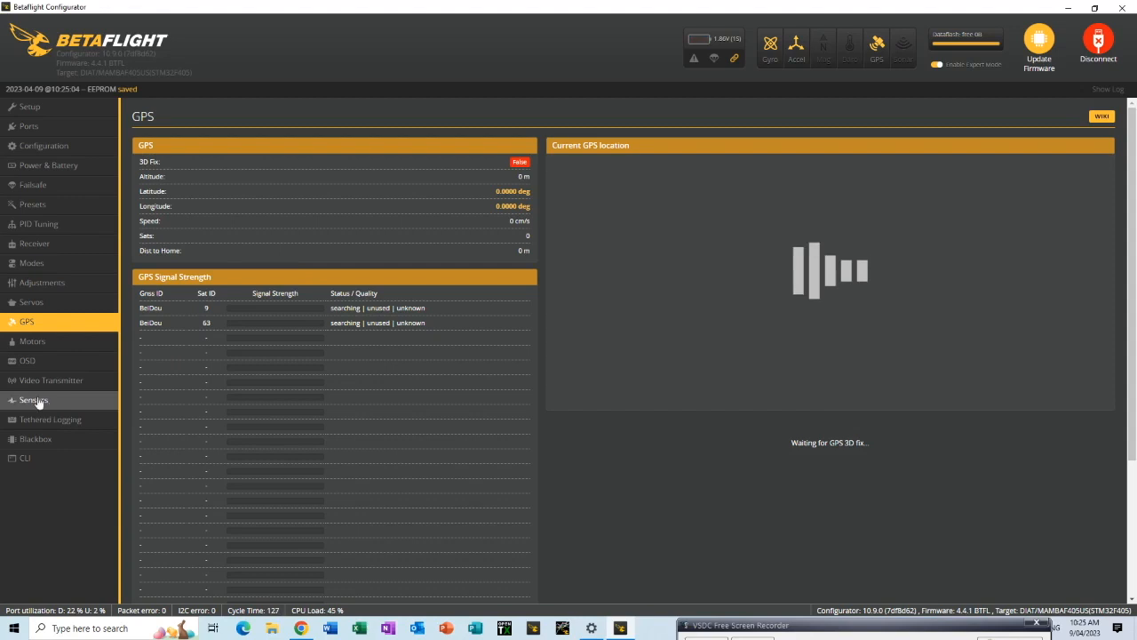
# Enable the reversed motor direction option in the motor mixer settings, then save and reboot the flight controller
pyautogui.click(39, 345)
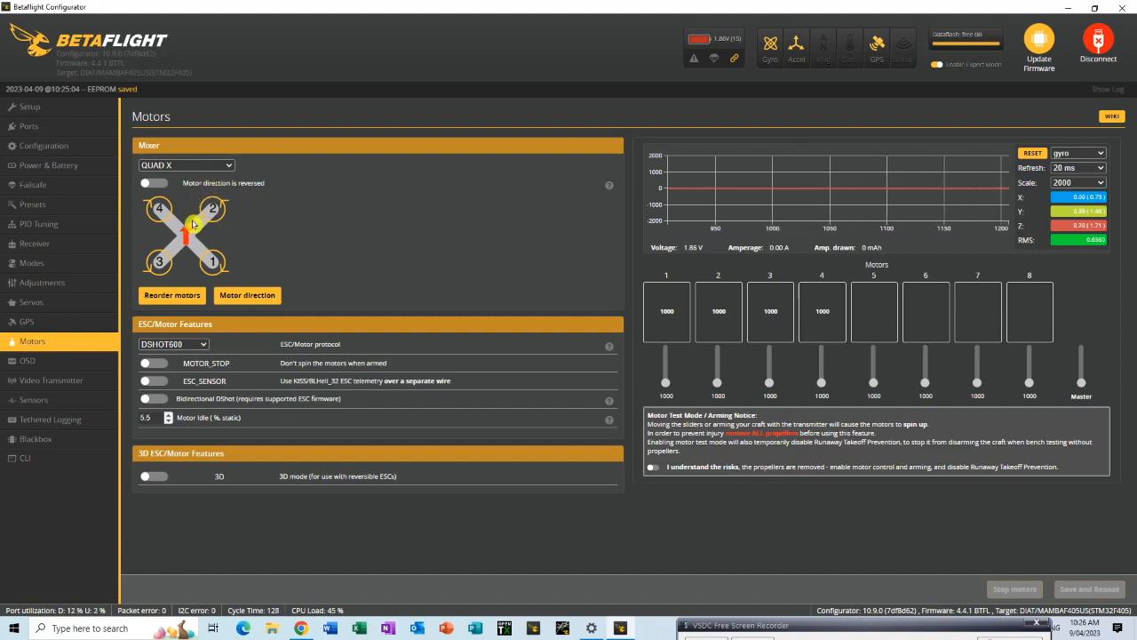
pyautogui.click(164, 184)
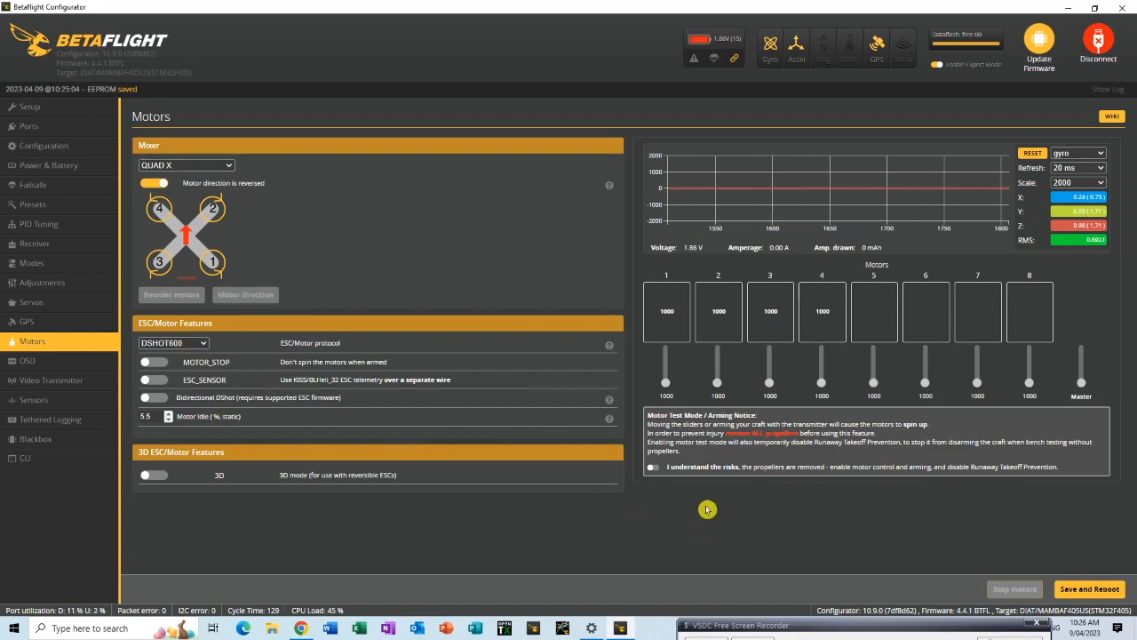
pyautogui.click(656, 468)
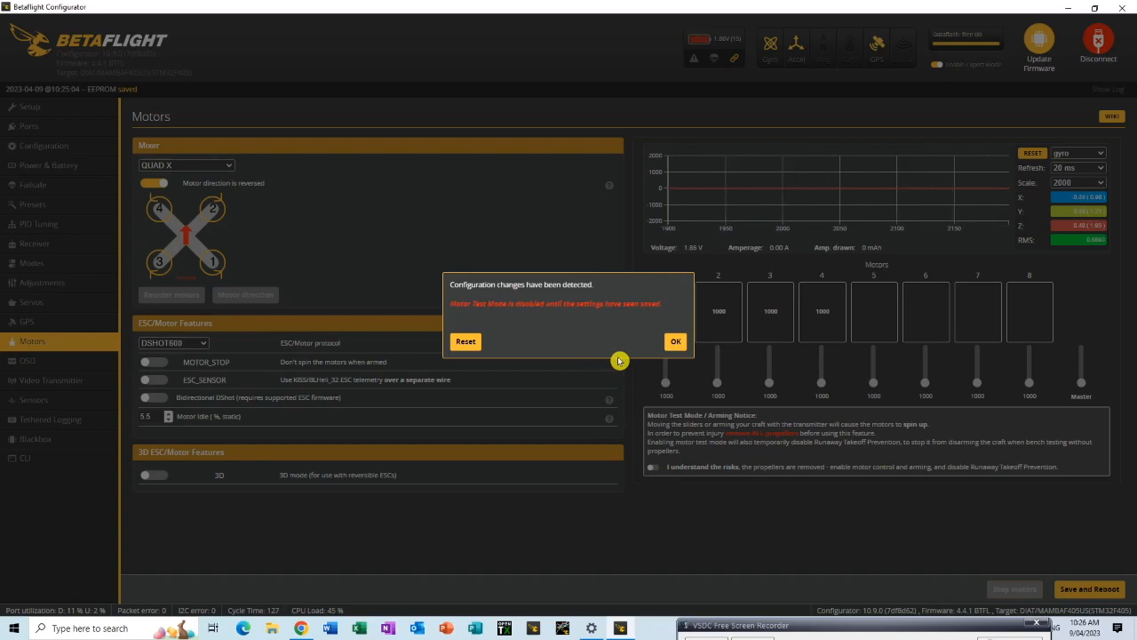
pyautogui.click(676, 342)
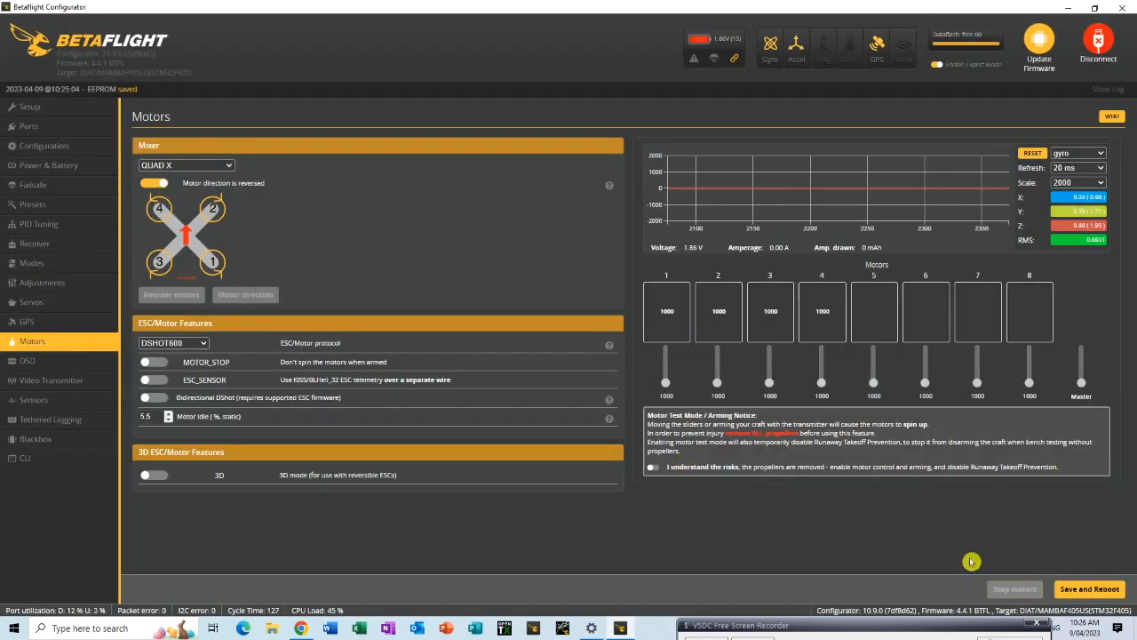
pyautogui.click(1098, 590)
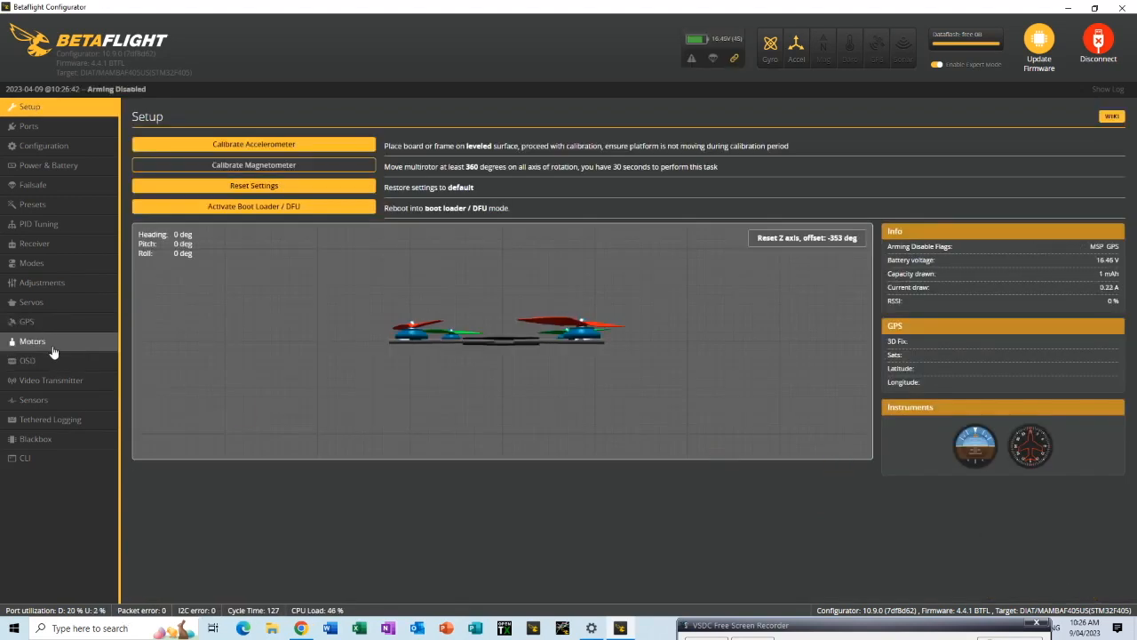
# Acknowledge the propeller safety notice and spin motors 1 to 4 individually to check each motor's direction
pyautogui.click(53, 344)
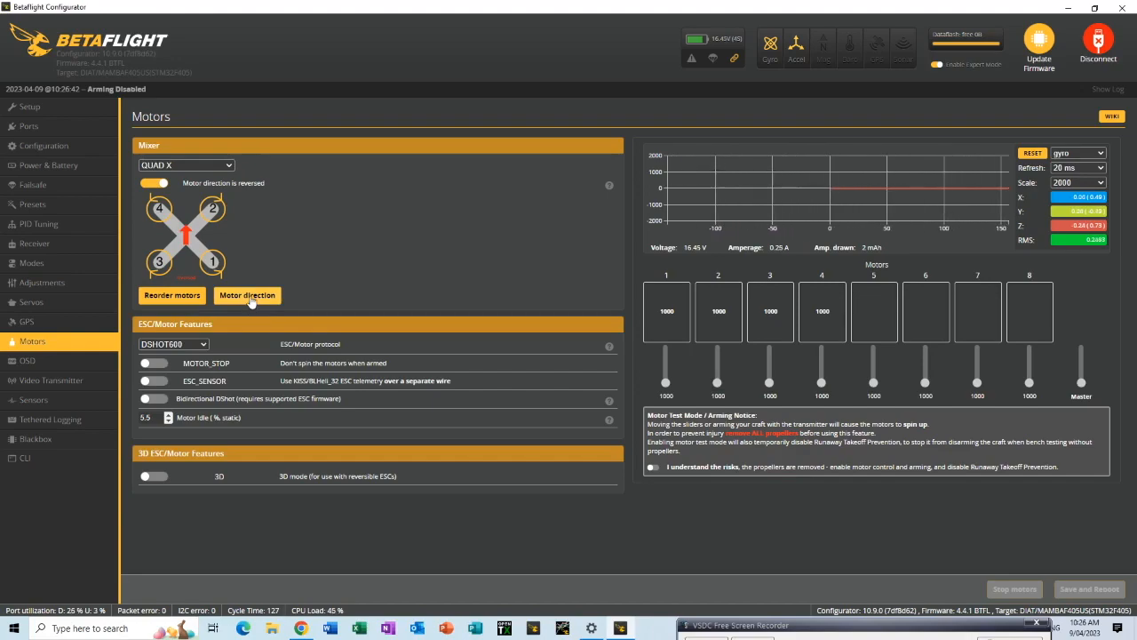
pyautogui.click(251, 296)
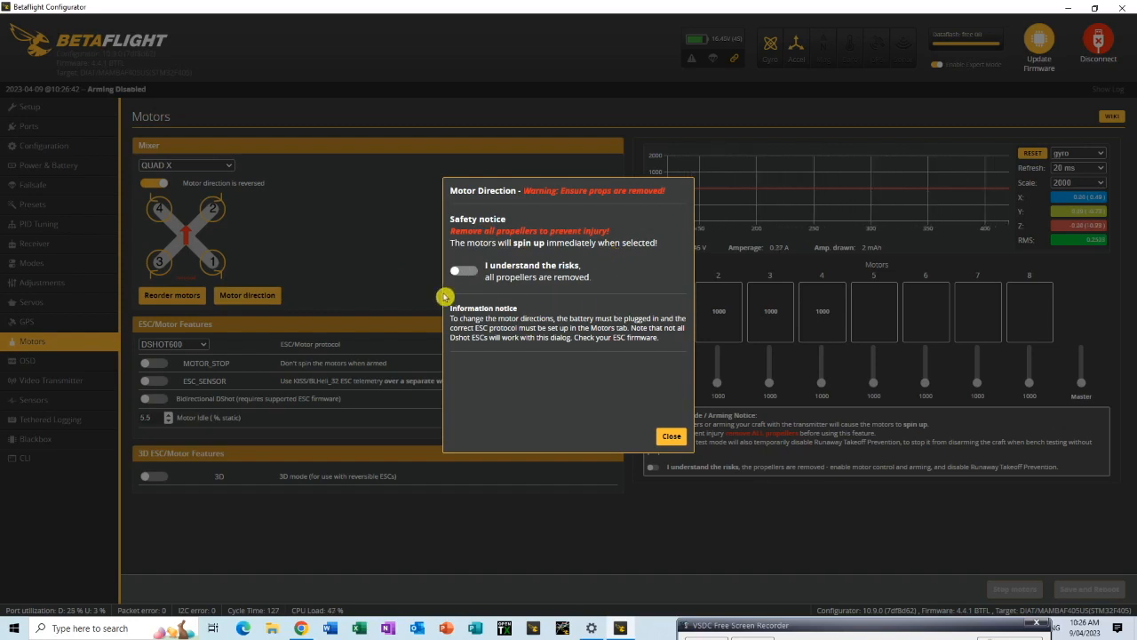
pyautogui.click(464, 271)
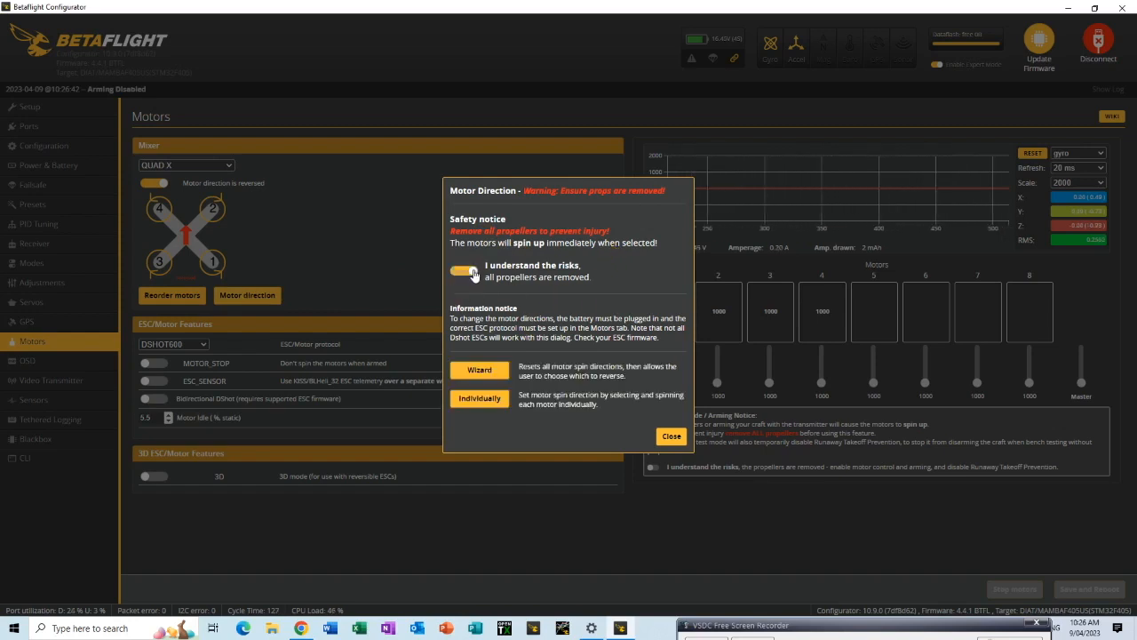
pyautogui.click(476, 399)
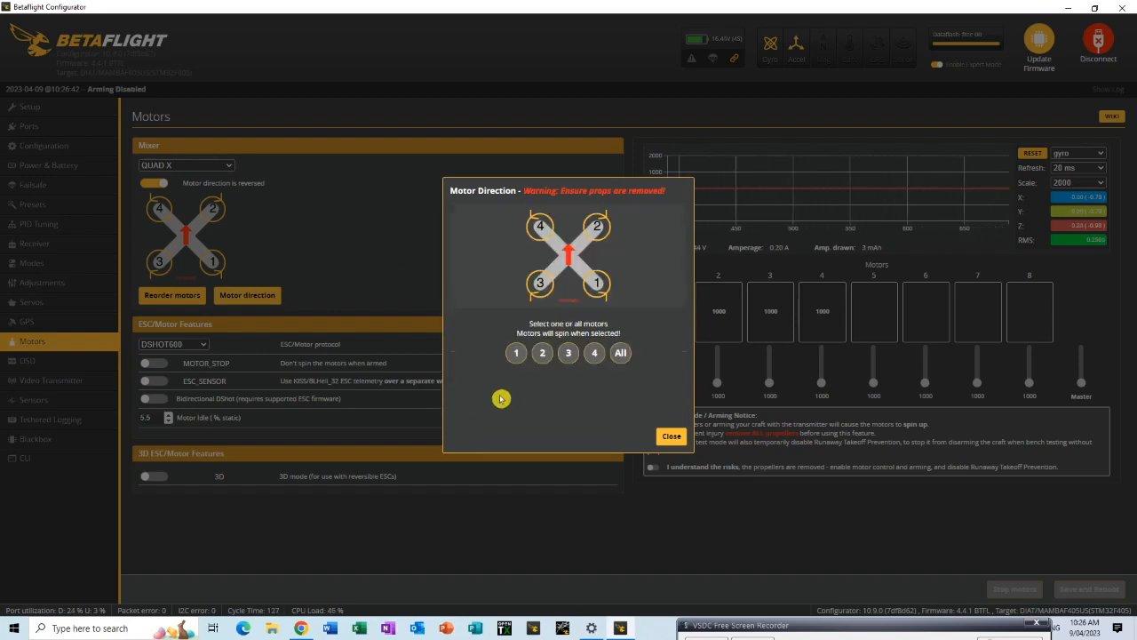
pyautogui.click(517, 356)
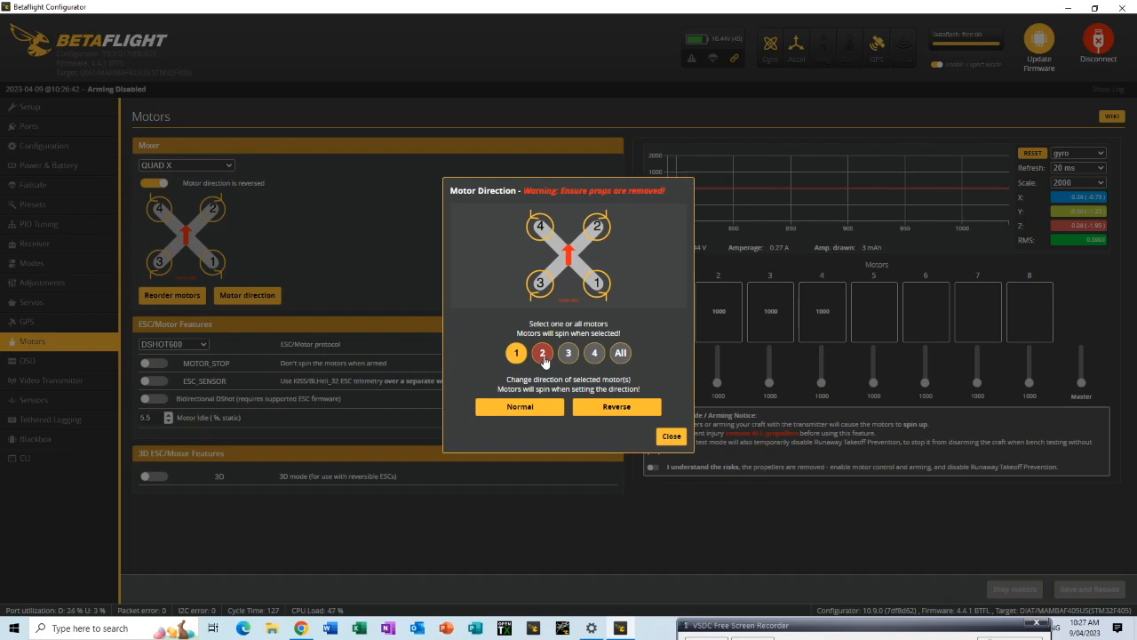
pyautogui.click(543, 355)
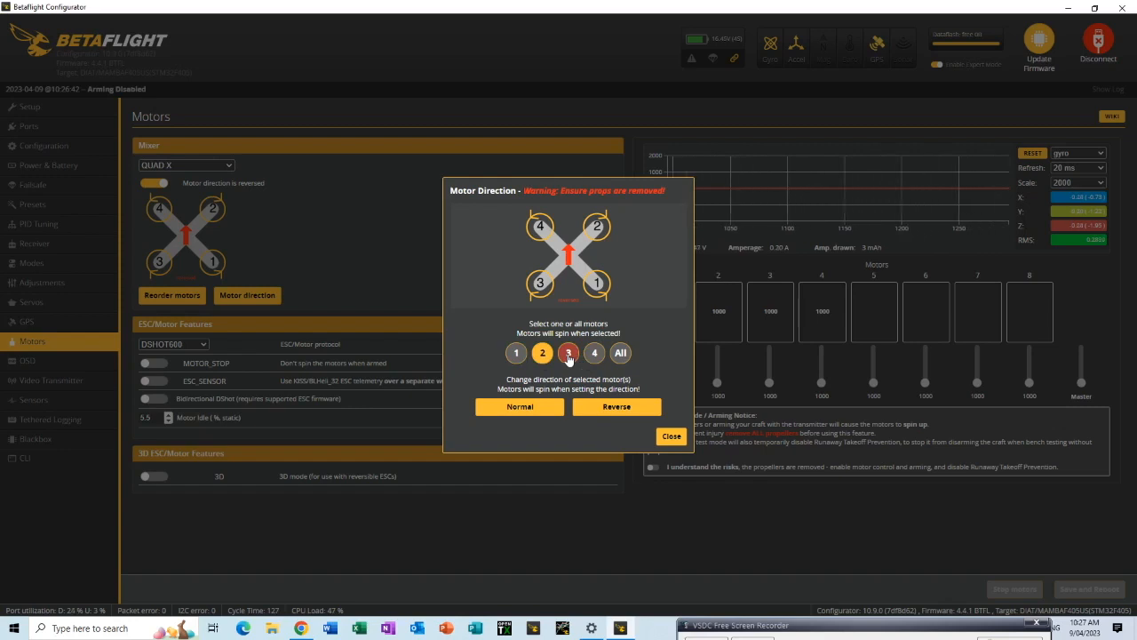
pyautogui.click(569, 354)
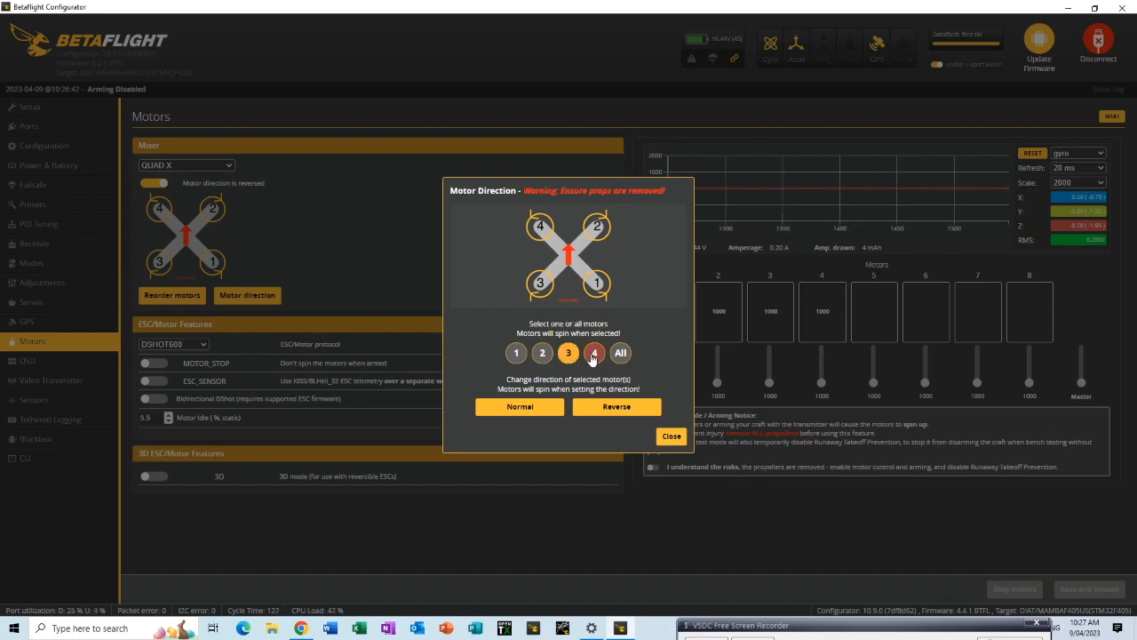
pyautogui.click(593, 354)
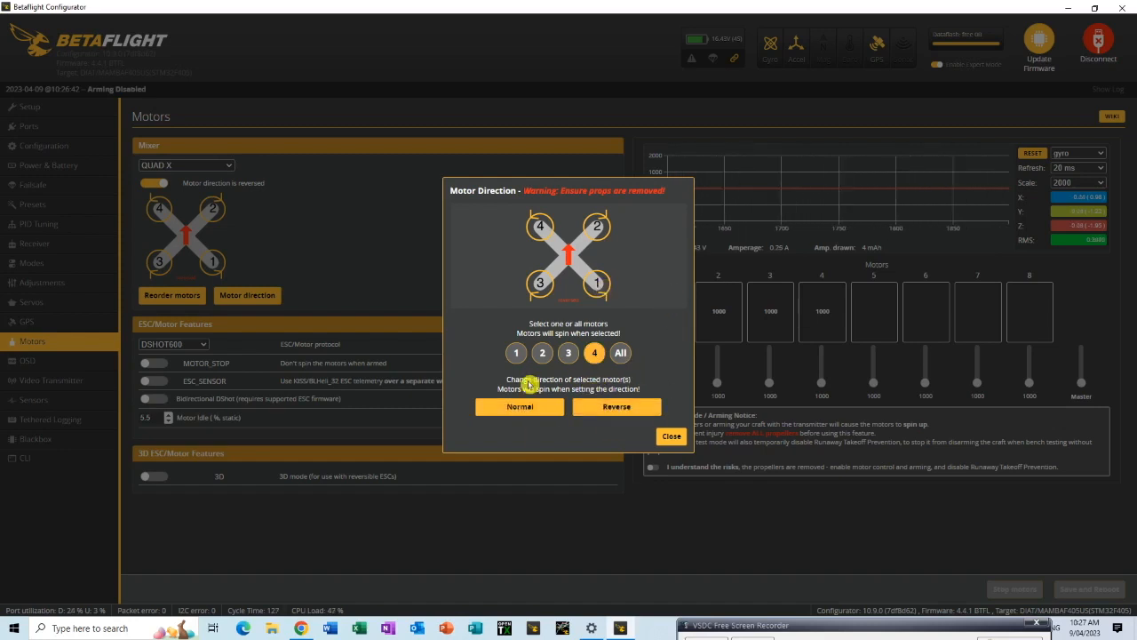
pyautogui.click(671, 437)
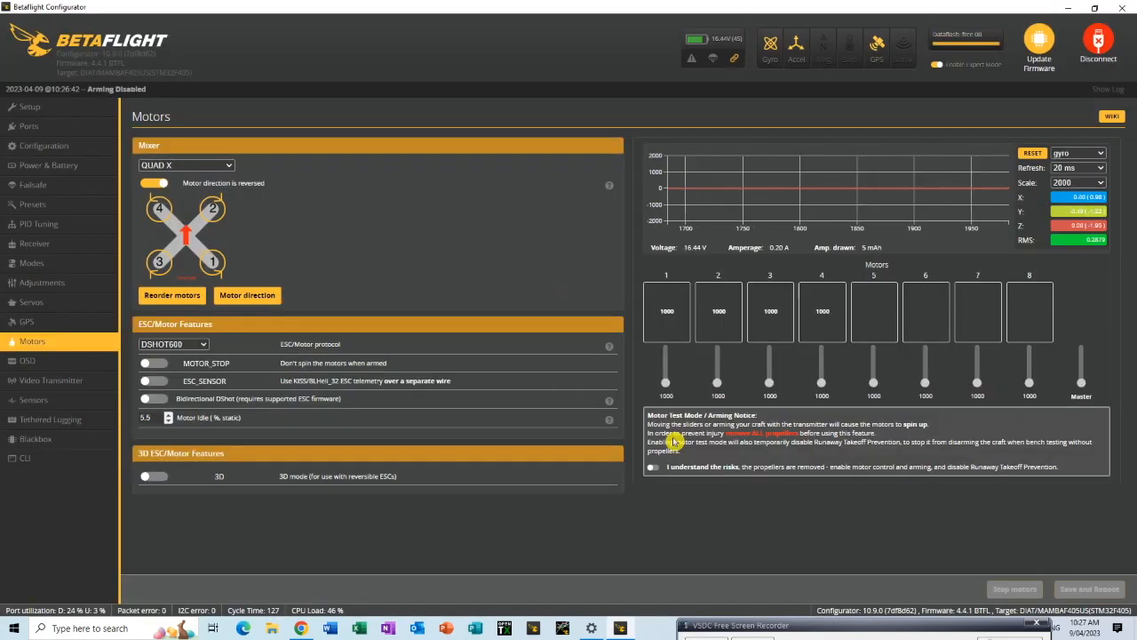
# Run the Reorder motors wizard, acknowledging the propeller risk, identifying motors as rear left, front left, rear right, front right, and save the order
pyautogui.click(172, 296)
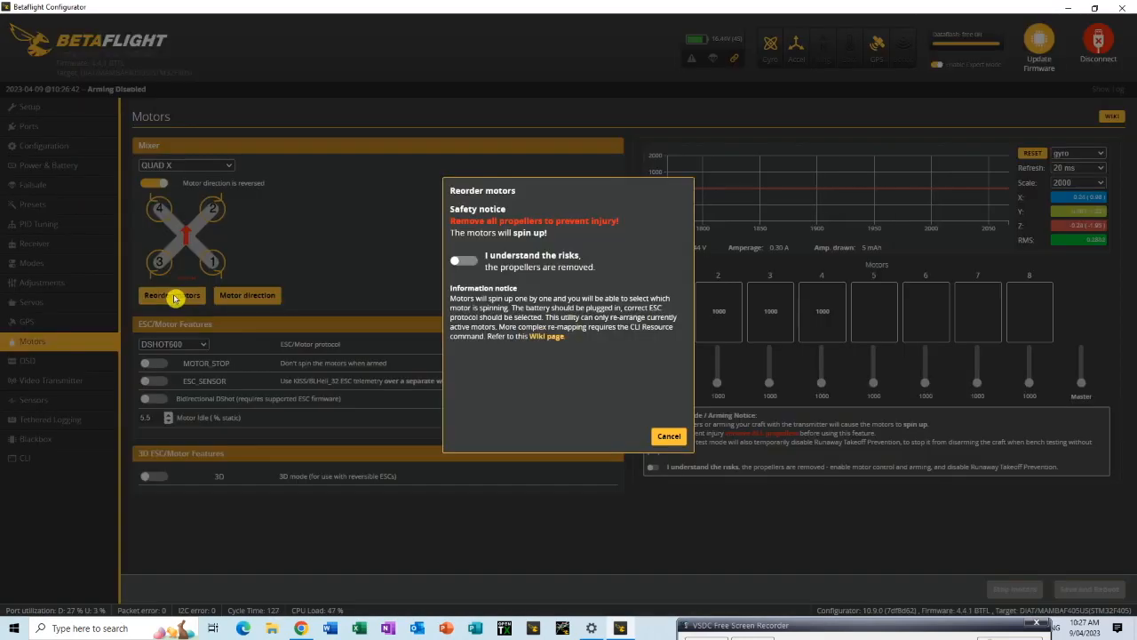
pyautogui.click(463, 262)
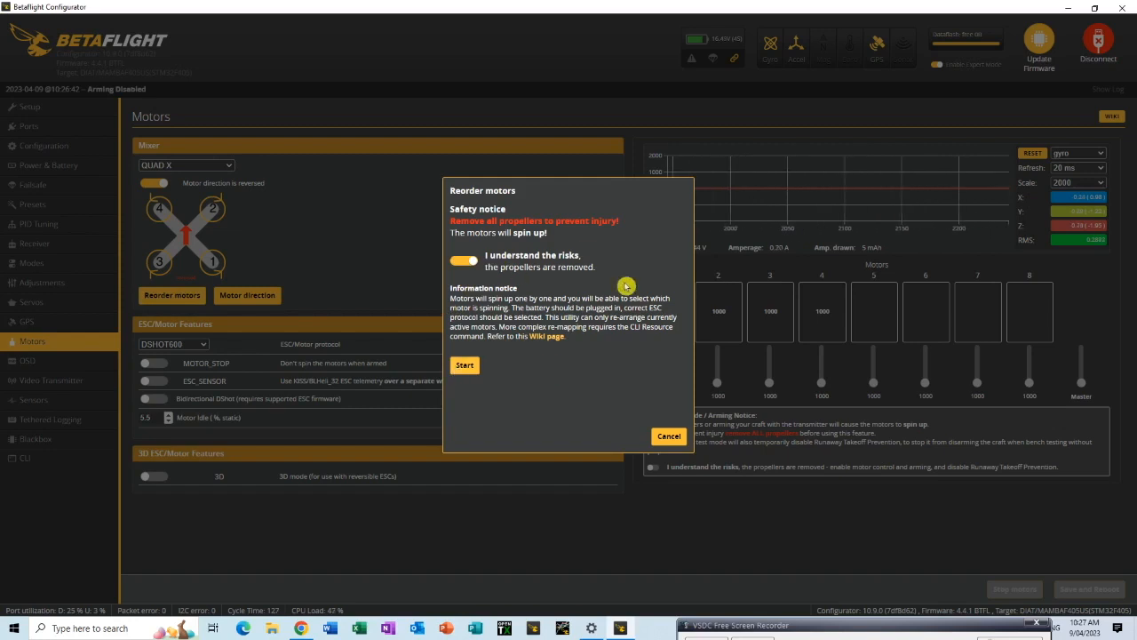
pyautogui.click(463, 366)
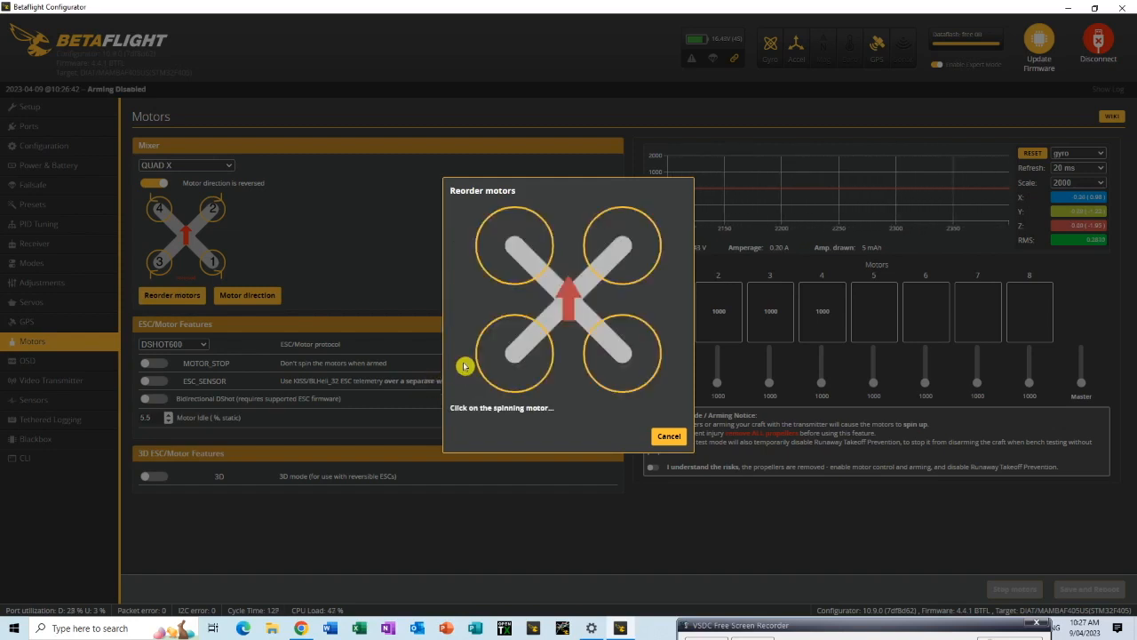
pyautogui.click(524, 357)
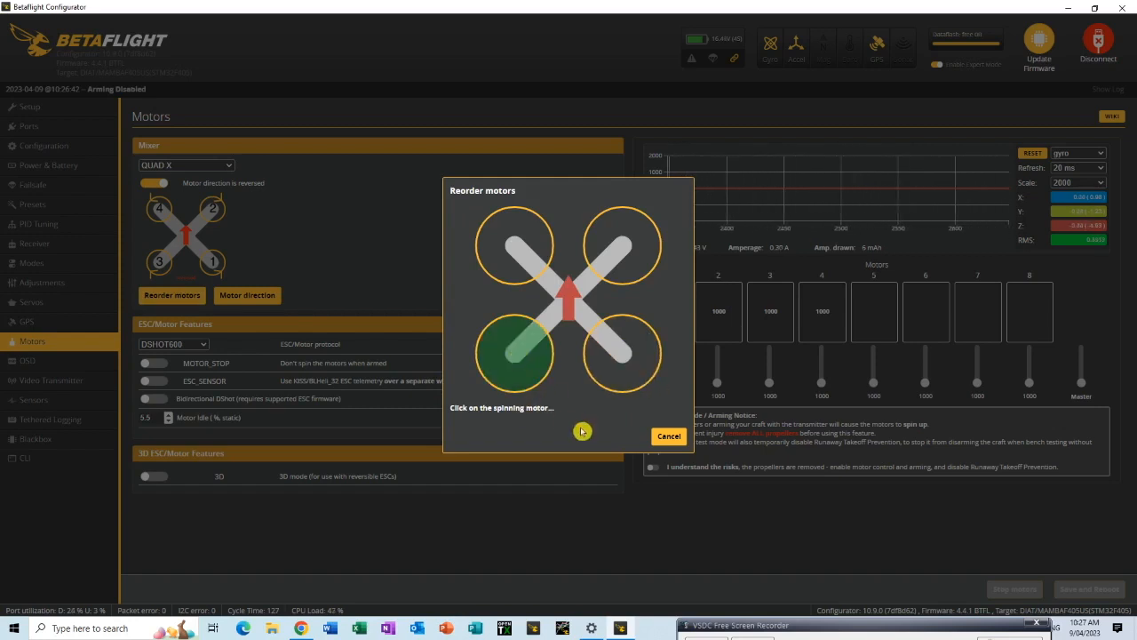
pyautogui.click(505, 235)
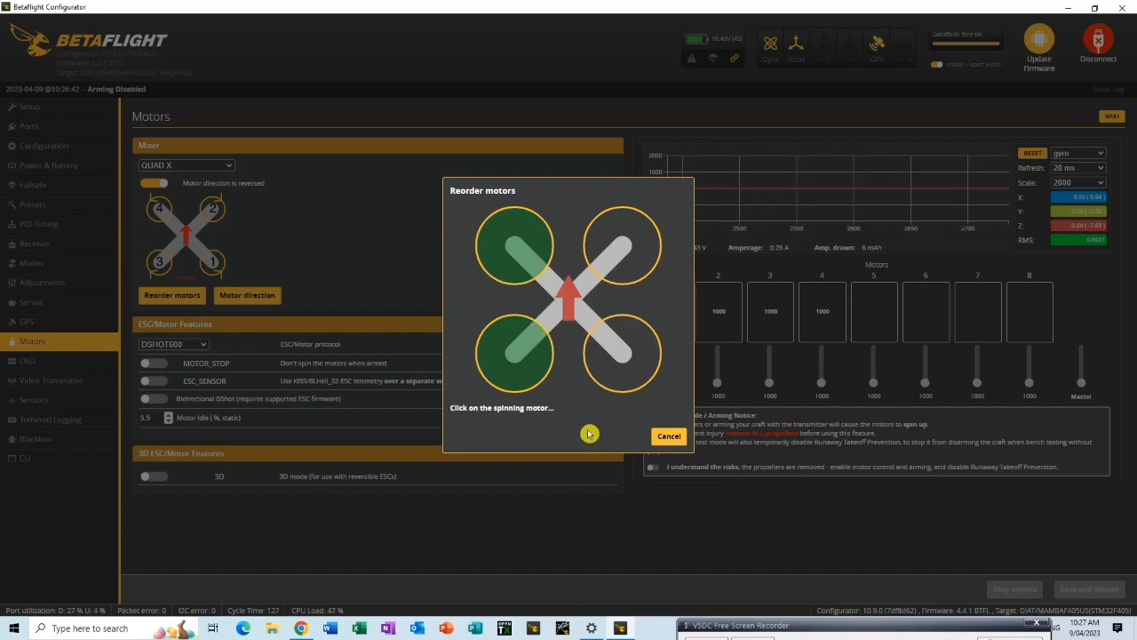
pyautogui.click(644, 371)
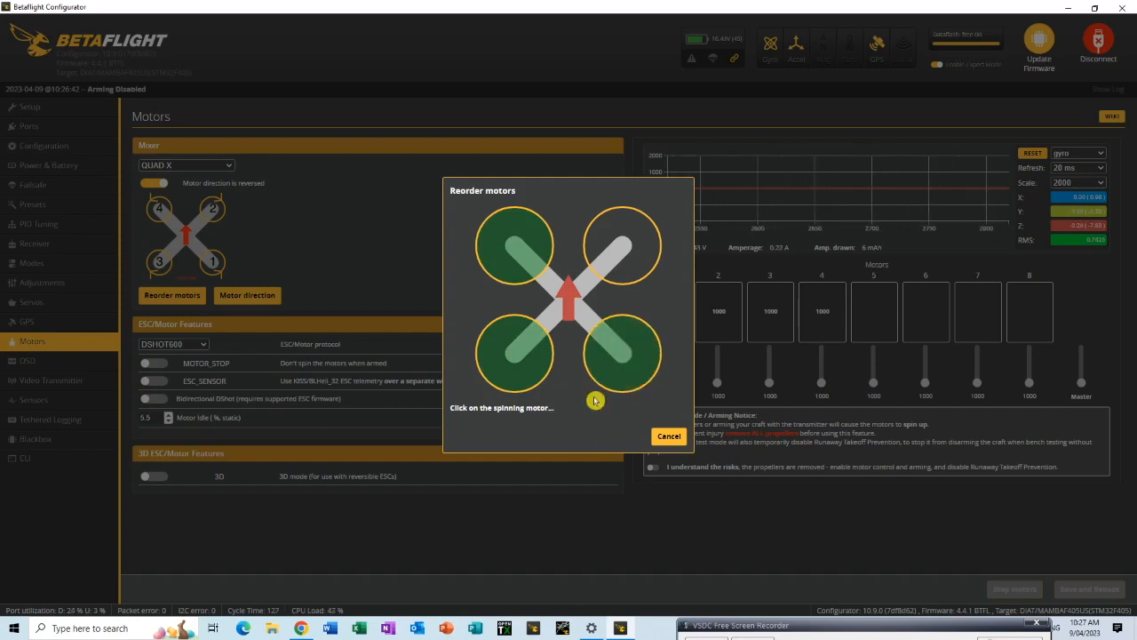
pyautogui.click(646, 241)
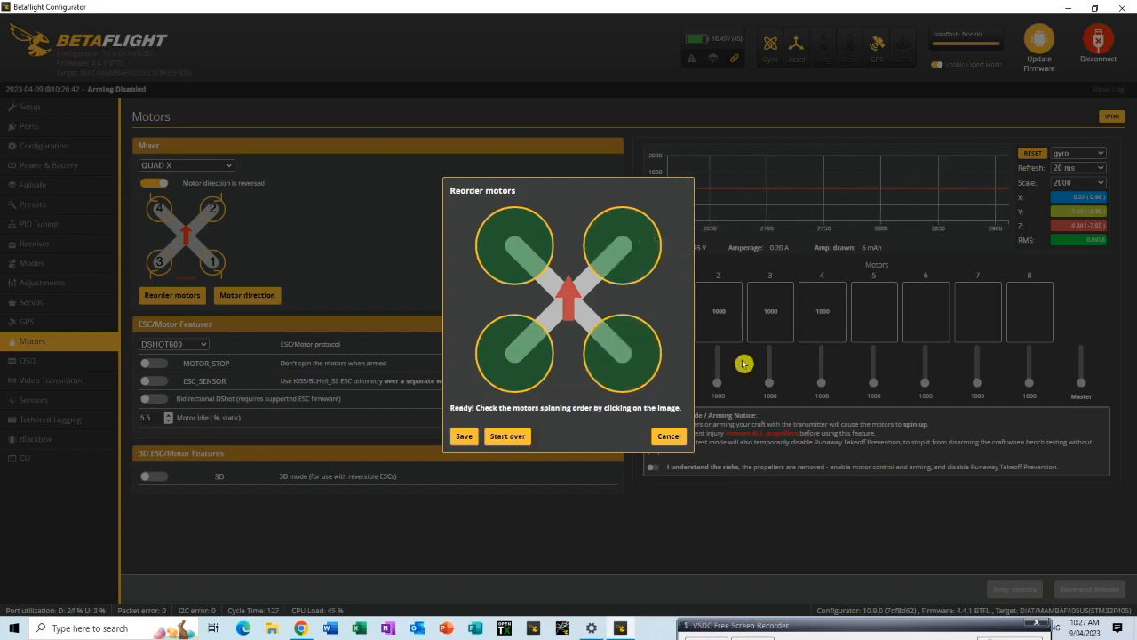
pyautogui.click(462, 437)
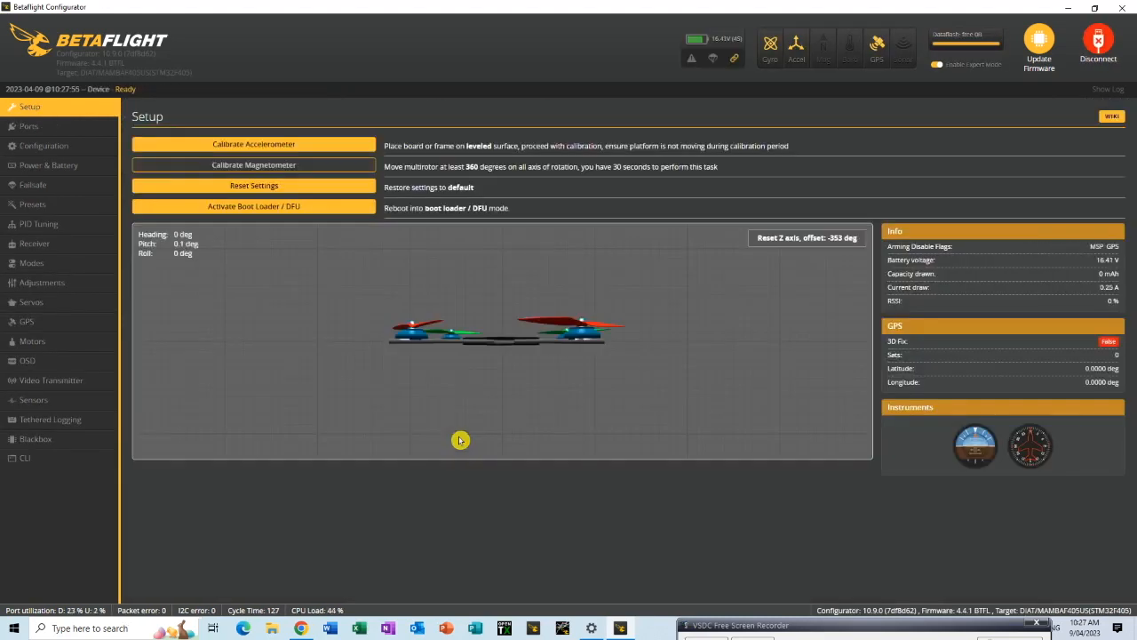
# Enable motor test mode and briefly spin the motors individually to check the saved motor order
pyautogui.click(49, 345)
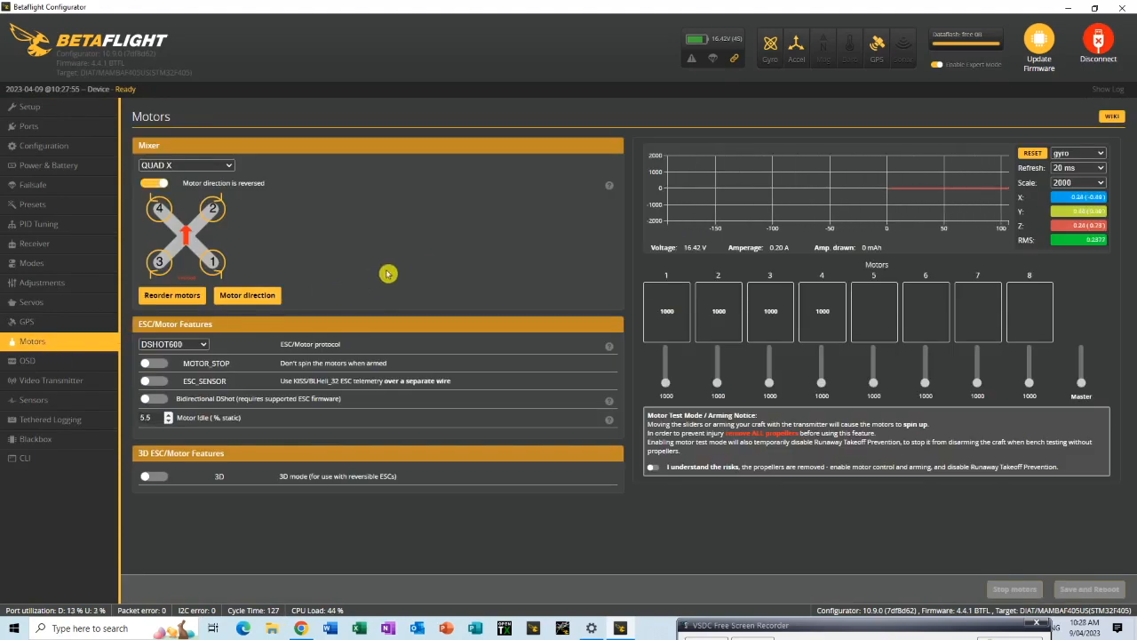
pyautogui.click(654, 469)
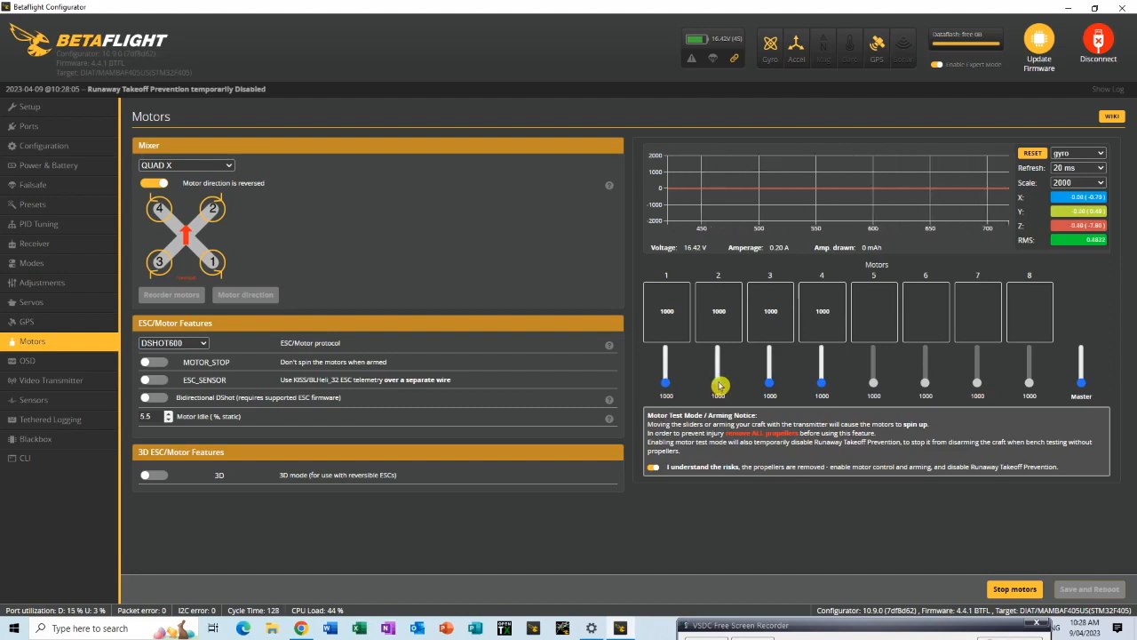
pyautogui.scroll(7, 719, 385)
pyautogui.scroll(-7, 720, 384)
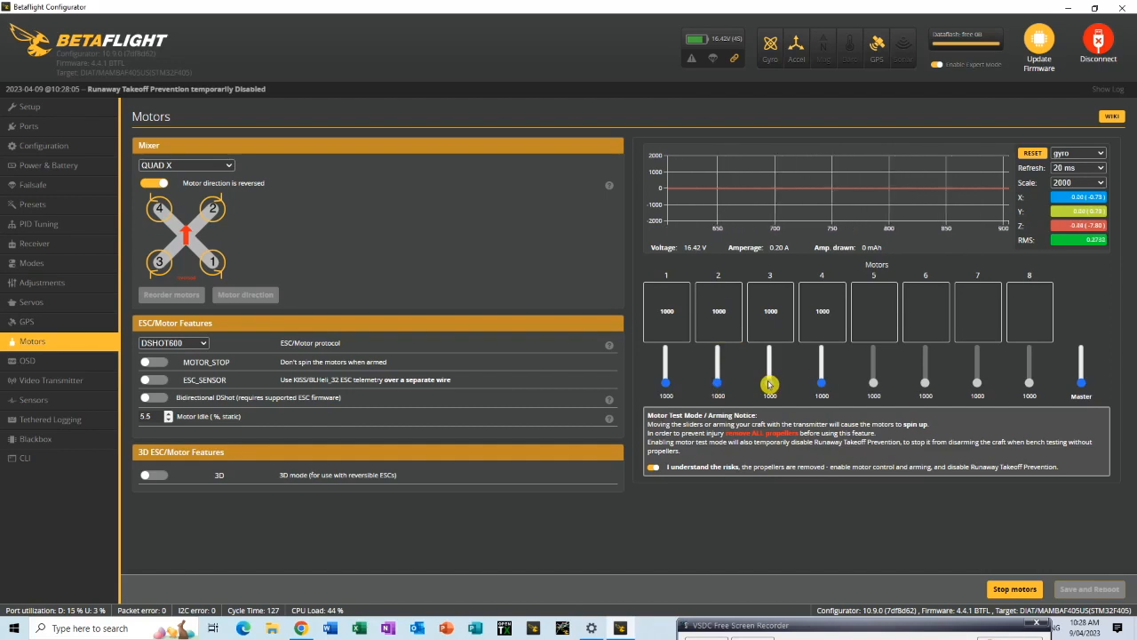
pyautogui.scroll(4, 823, 385)
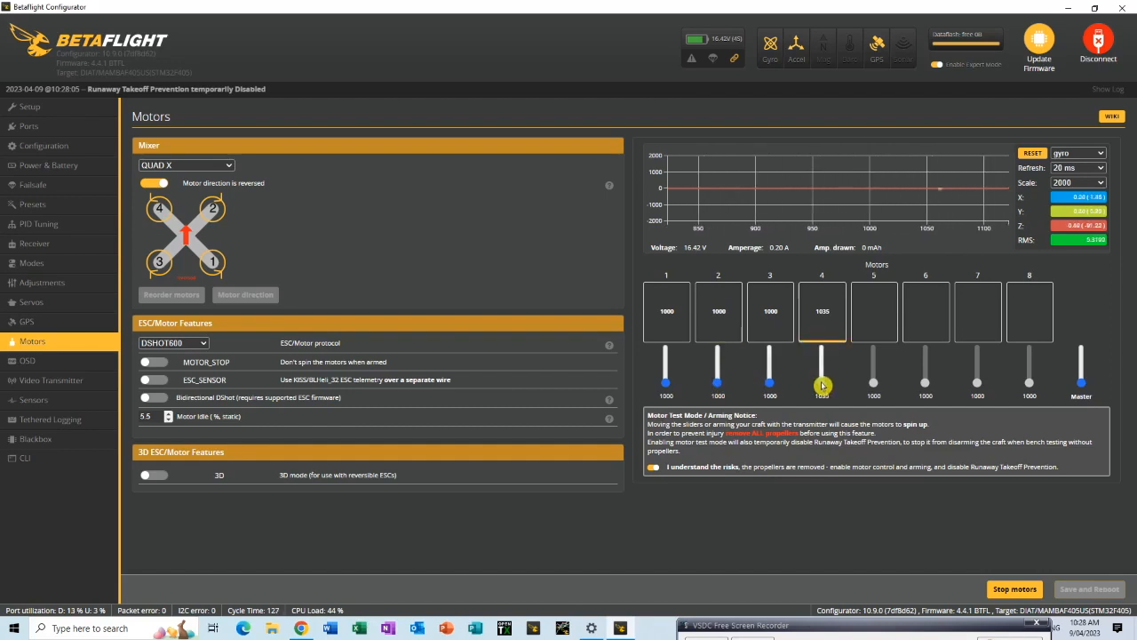
pyautogui.scroll(-4, 823, 385)
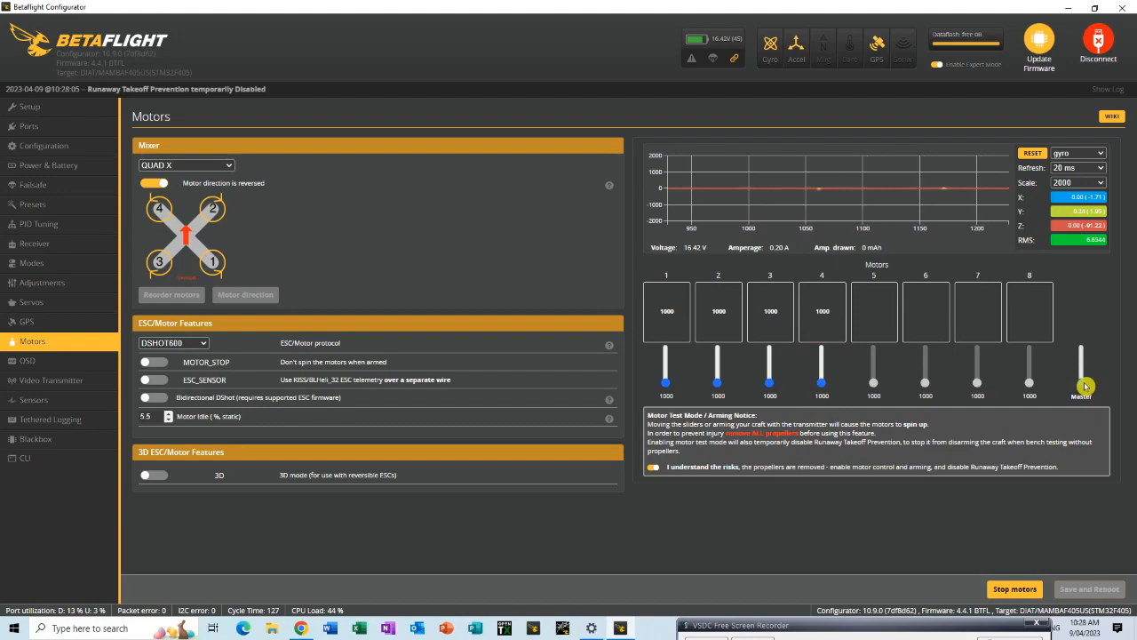
# Enable the Altitude element for OSD profile 1 and move it to just above the centre of the preview
pyautogui.click(36, 362)
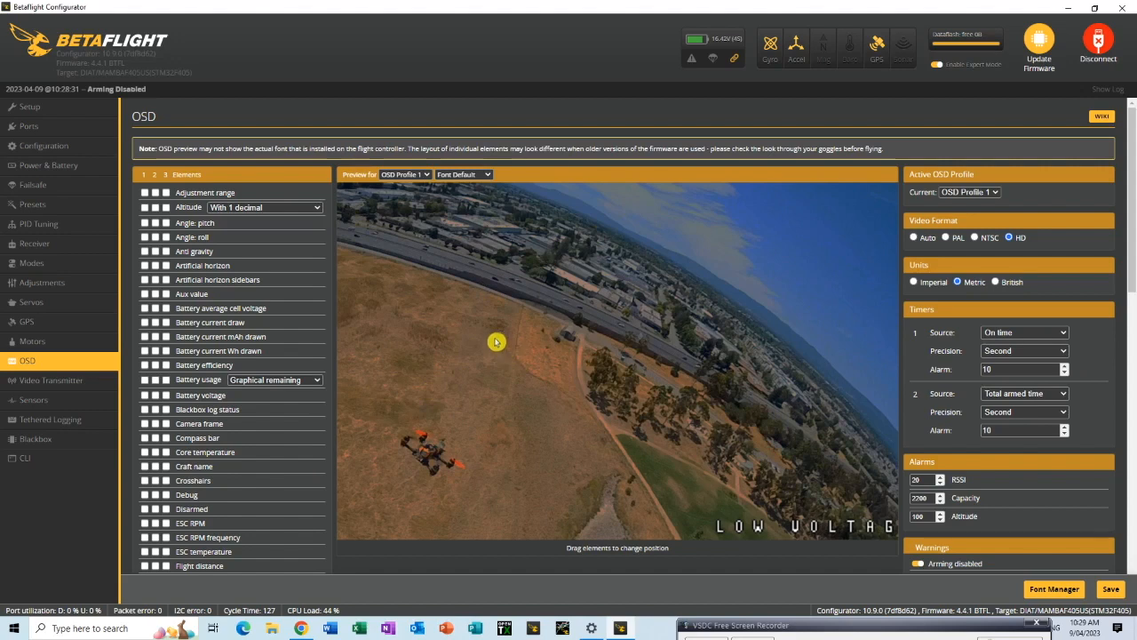
pyautogui.click(144, 209)
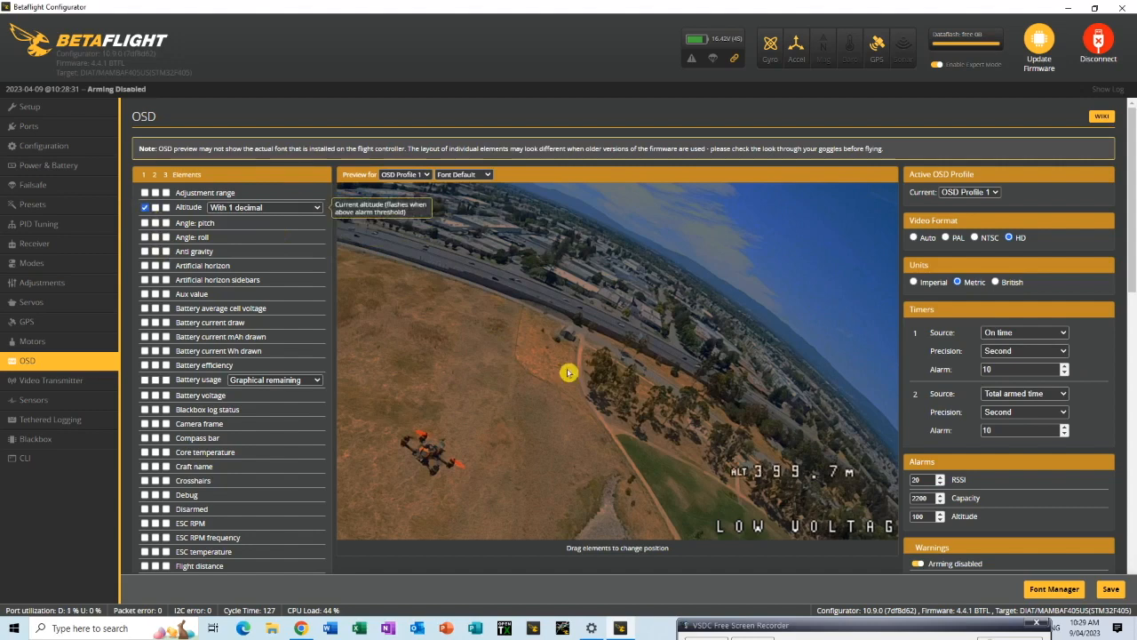
pyautogui.moveTo(750, 472); pyautogui.dragTo(591, 317)
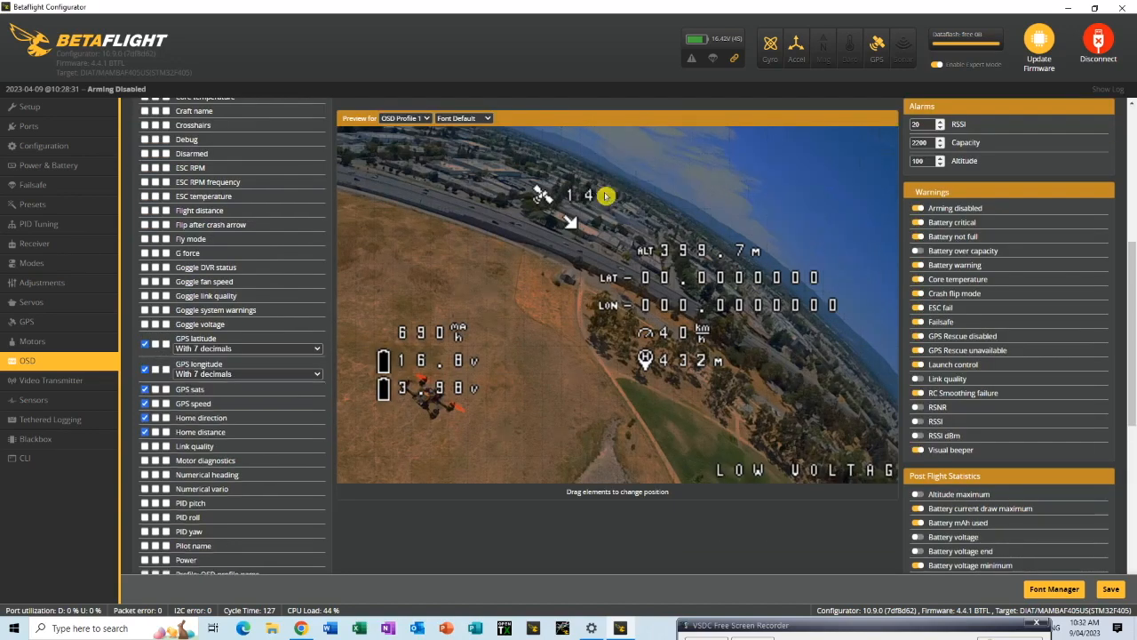
# Shift the GPS sats, home direction, GPS latitude and GPS longitude elements further right in the OSD preview
pyautogui.moveTo(606, 195); pyautogui.dragTo(609, 197)
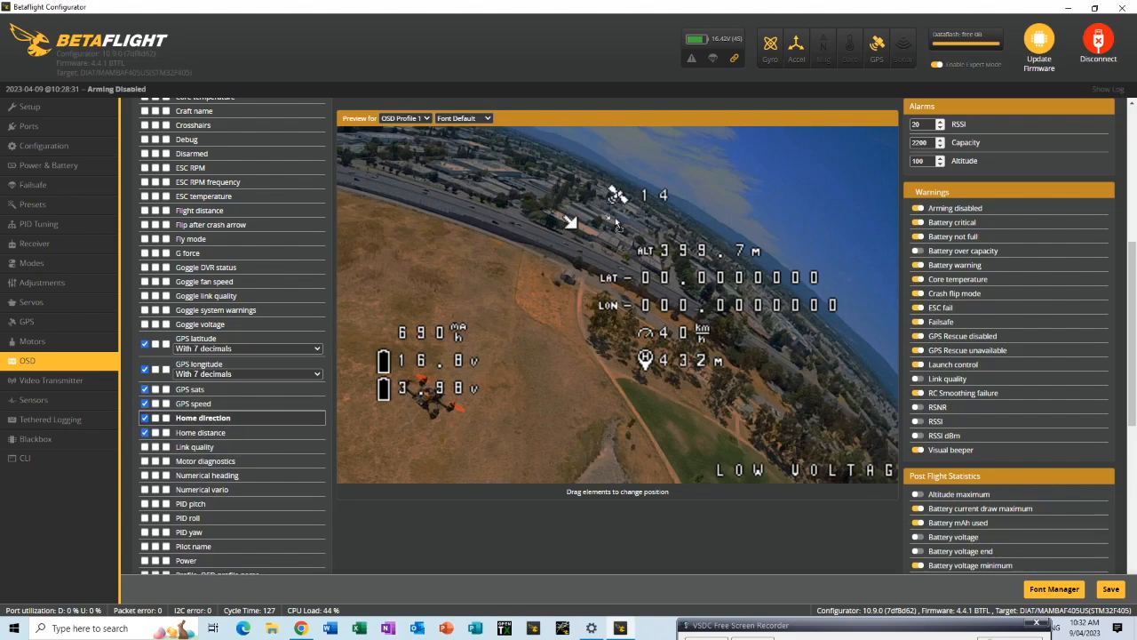
pyautogui.moveTo(570, 222); pyautogui.dragTo(646, 220)
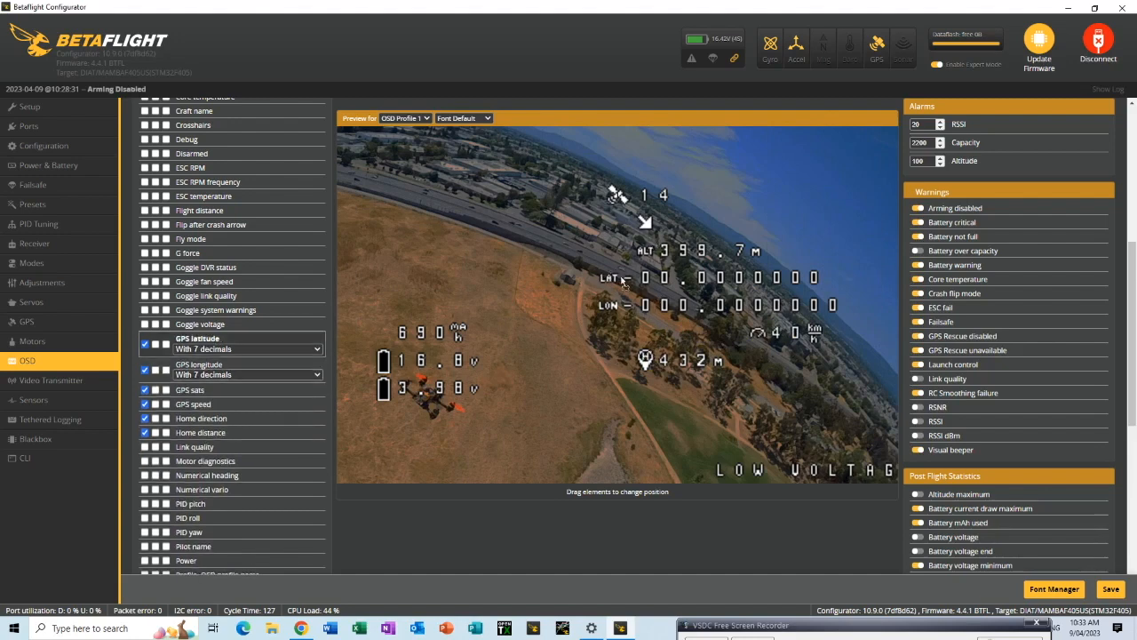
pyautogui.moveTo(610, 277); pyautogui.dragTo(663, 276)
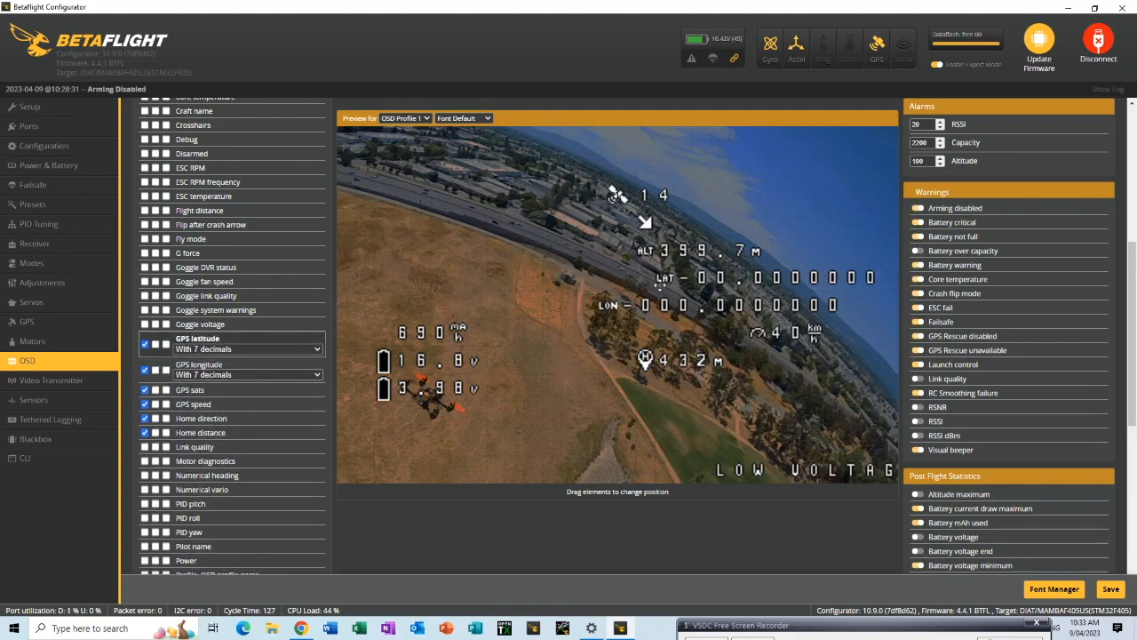
pyautogui.moveTo(612, 306); pyautogui.dragTo(664, 305)
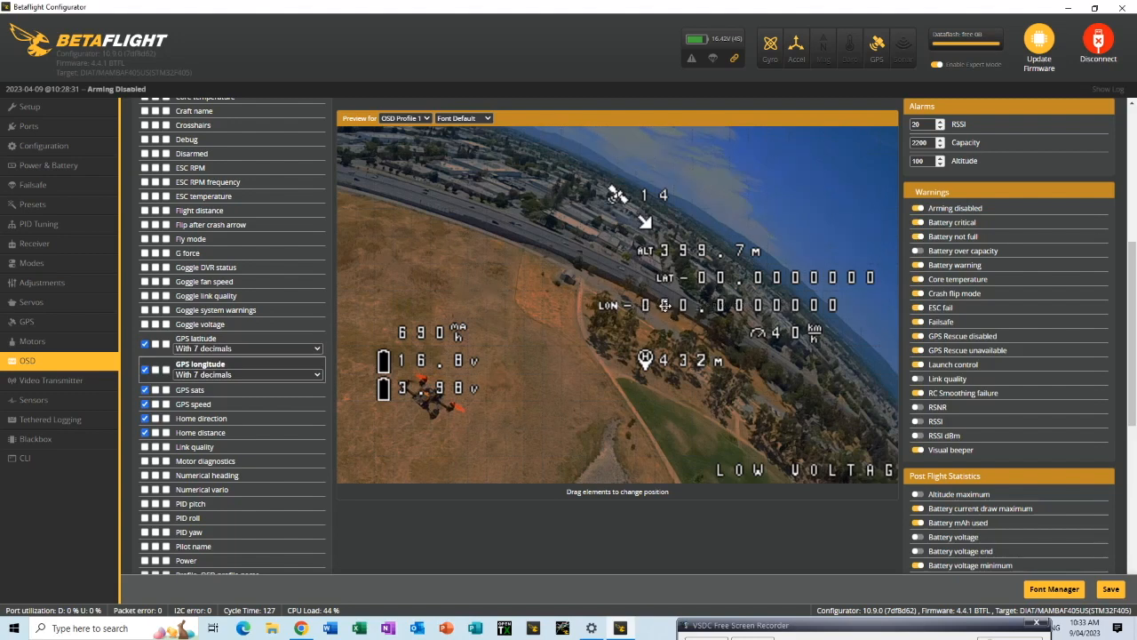
# Move the home distance below the GPS speed and the altitude below the home distance, then save the OSD layout
pyautogui.moveTo(646, 358); pyautogui.dragTo(758, 357)
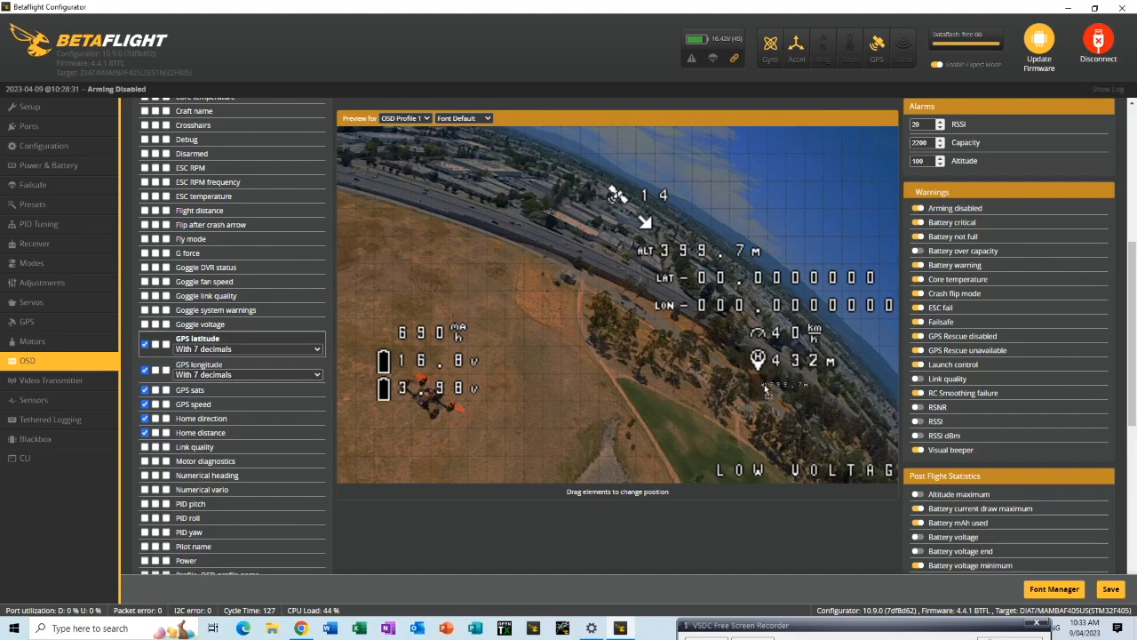
pyautogui.moveTo(645, 251); pyautogui.dragTo(760, 387)
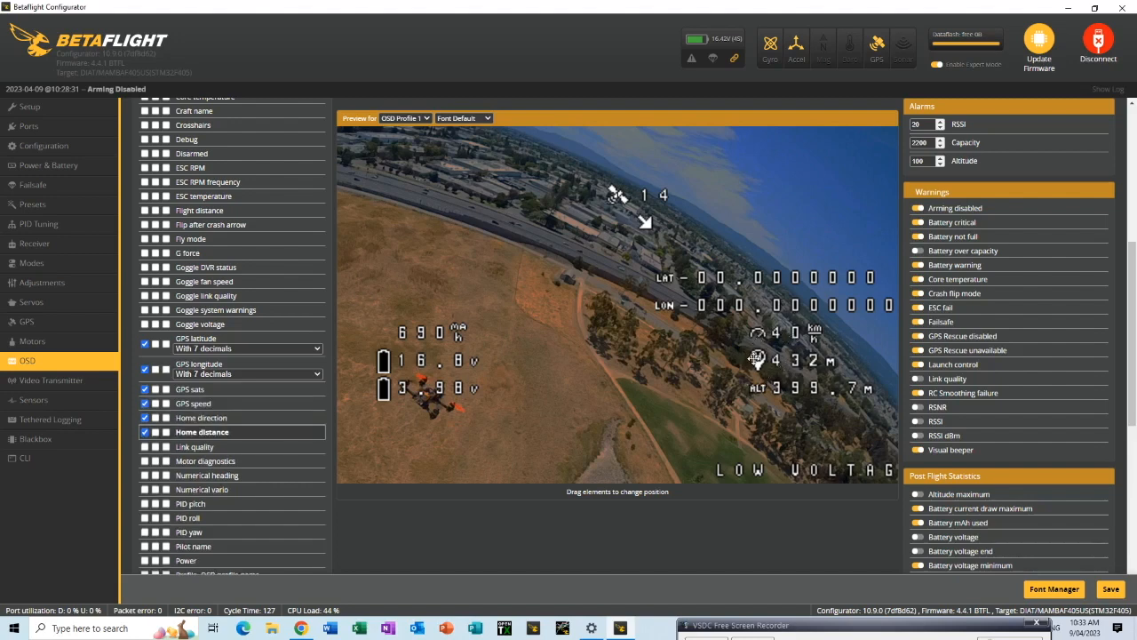
pyautogui.click(1111, 590)
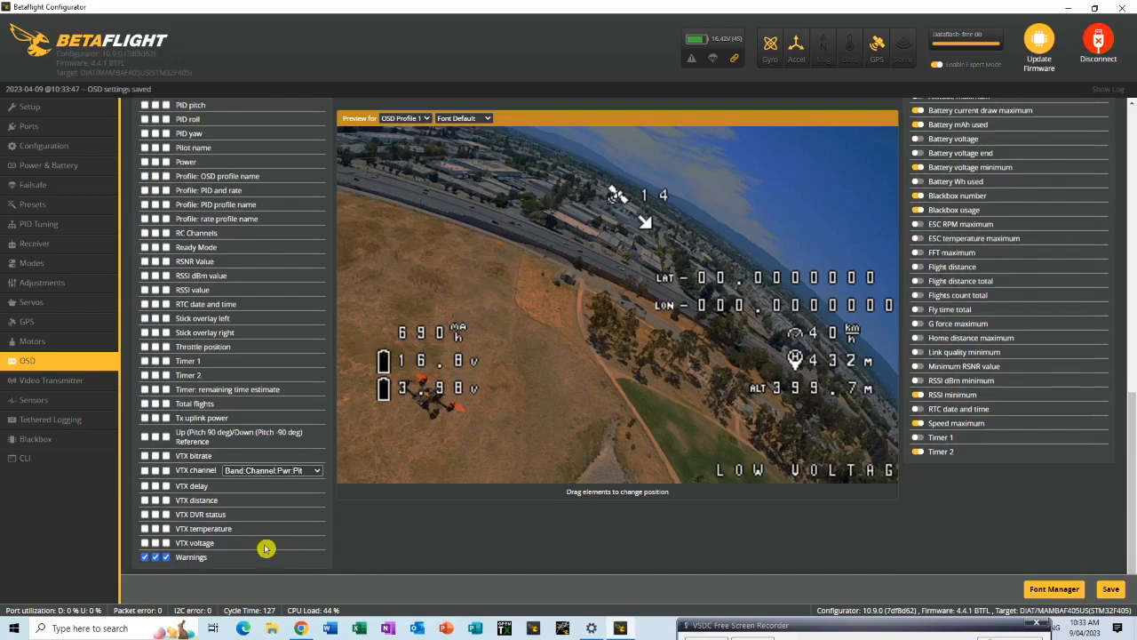
# Look through the remaining OSD elements and save the OSD settings again
pyautogui.scroll(1, 203, 528)
pyautogui.scroll(1, 203, 527)
pyautogui.scroll(-2, 204, 531)
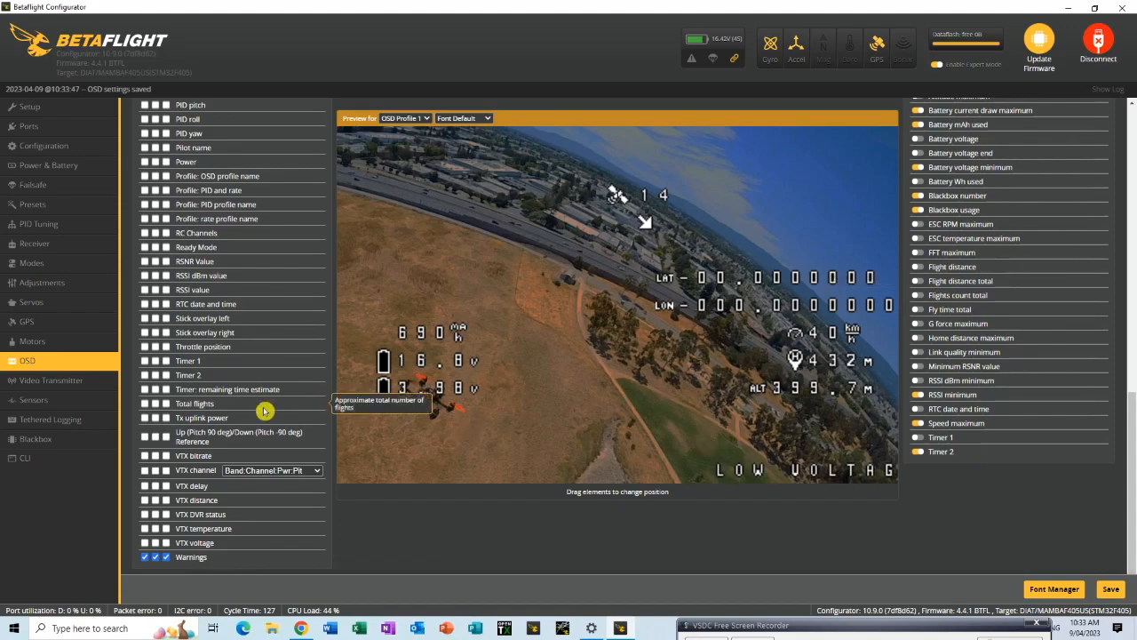
pyautogui.scroll(3, 586, 406)
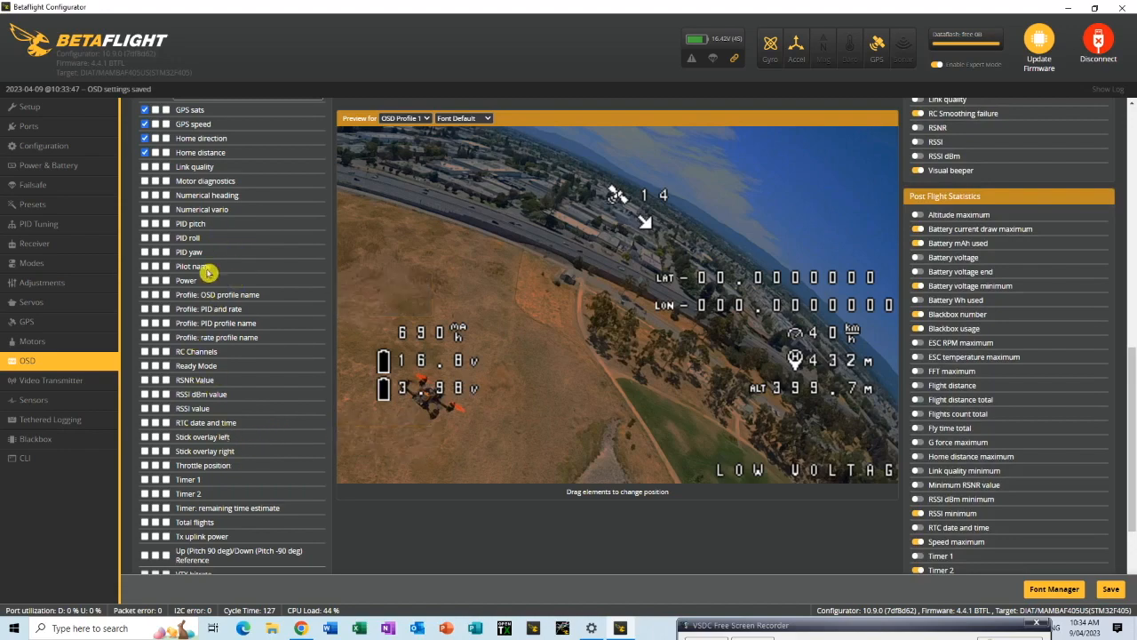
pyautogui.scroll(4, 251, 401)
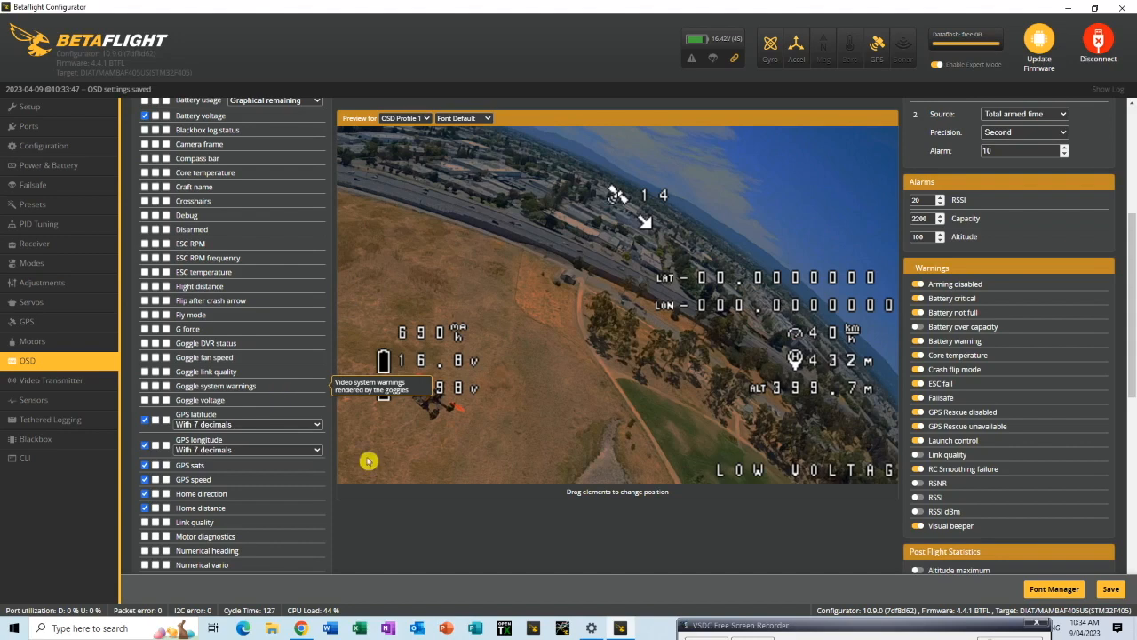
pyautogui.click(1107, 590)
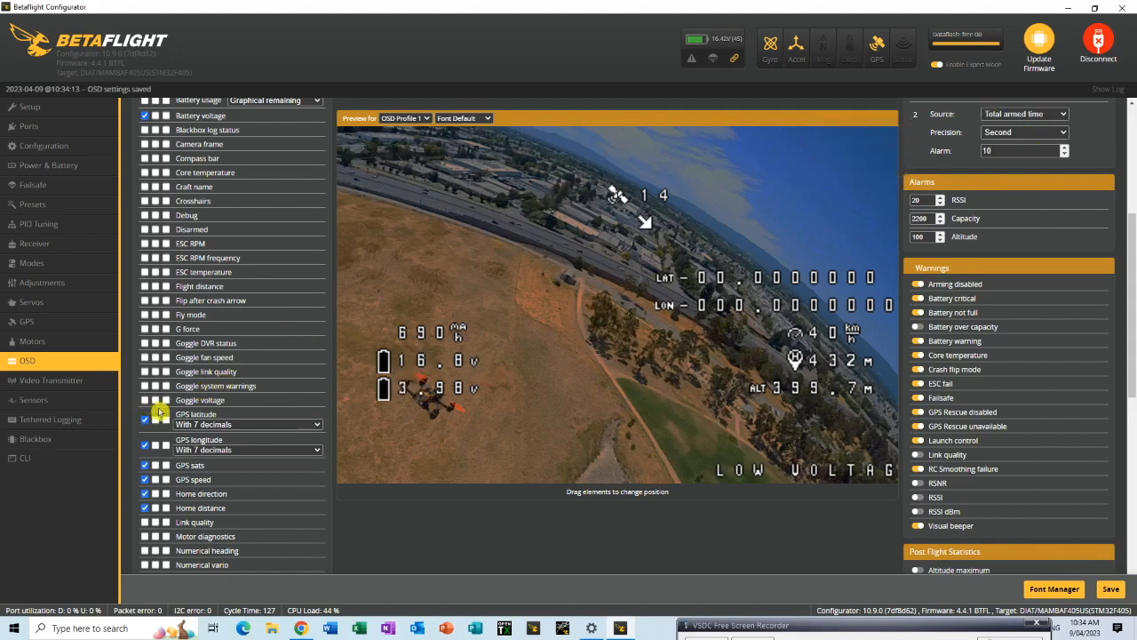
# Review the Blackbox, Video Transmitter, Sensors and Tethered Logging pages
pyautogui.click(34, 440)
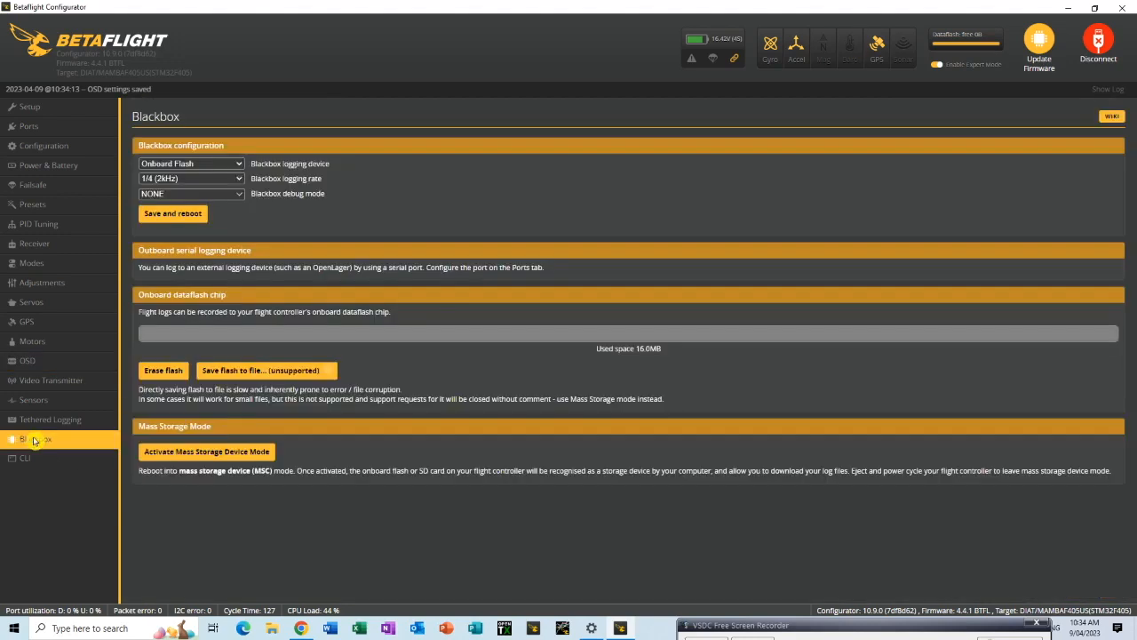
pyautogui.click(55, 382)
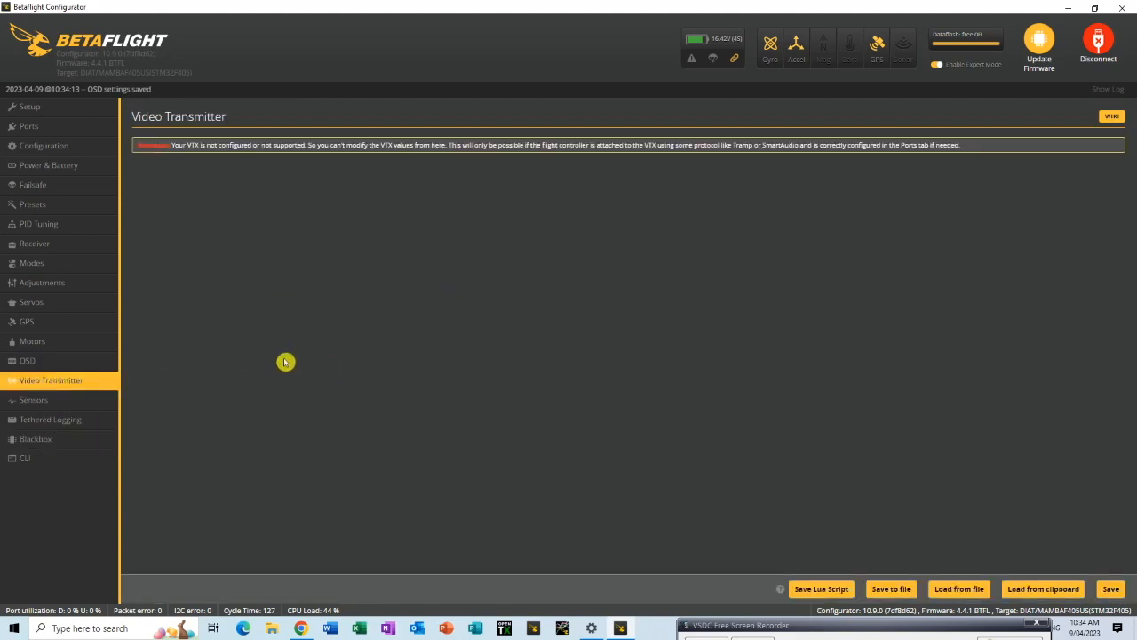
pyautogui.click(42, 404)
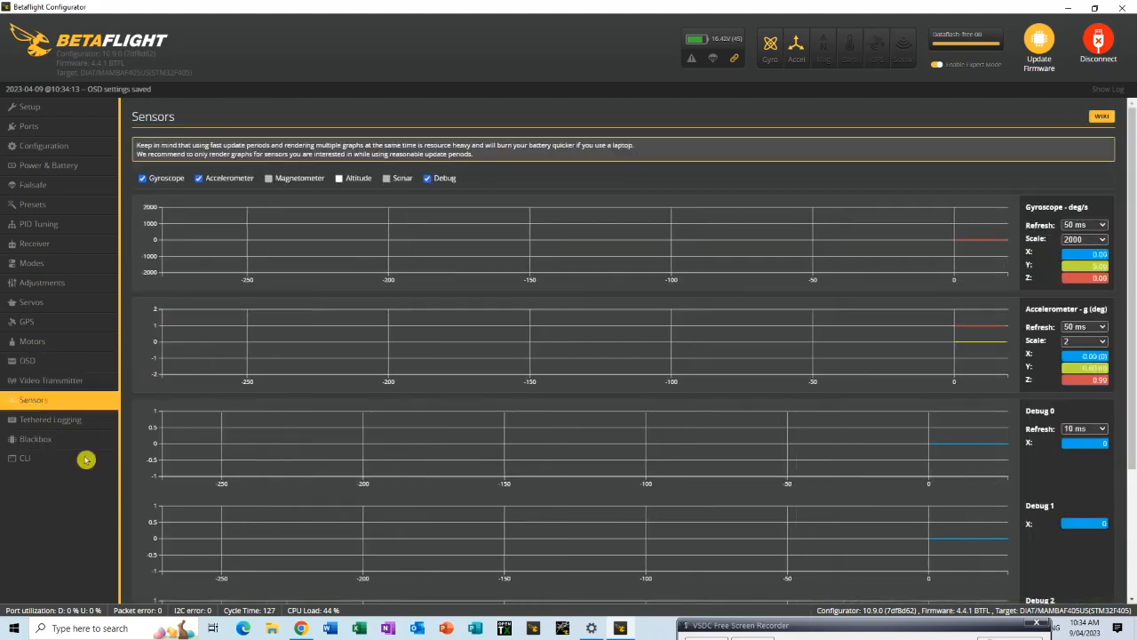
pyautogui.click(51, 419)
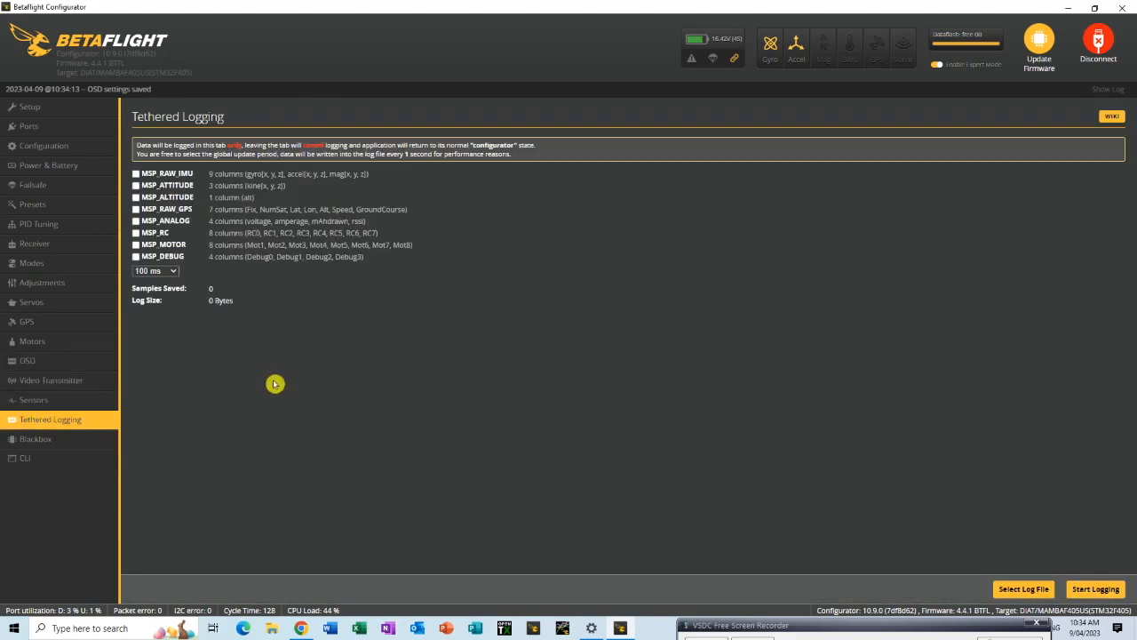
# Set the Blackbox debug mode to GYRO_RAW
pyautogui.click(37, 444)
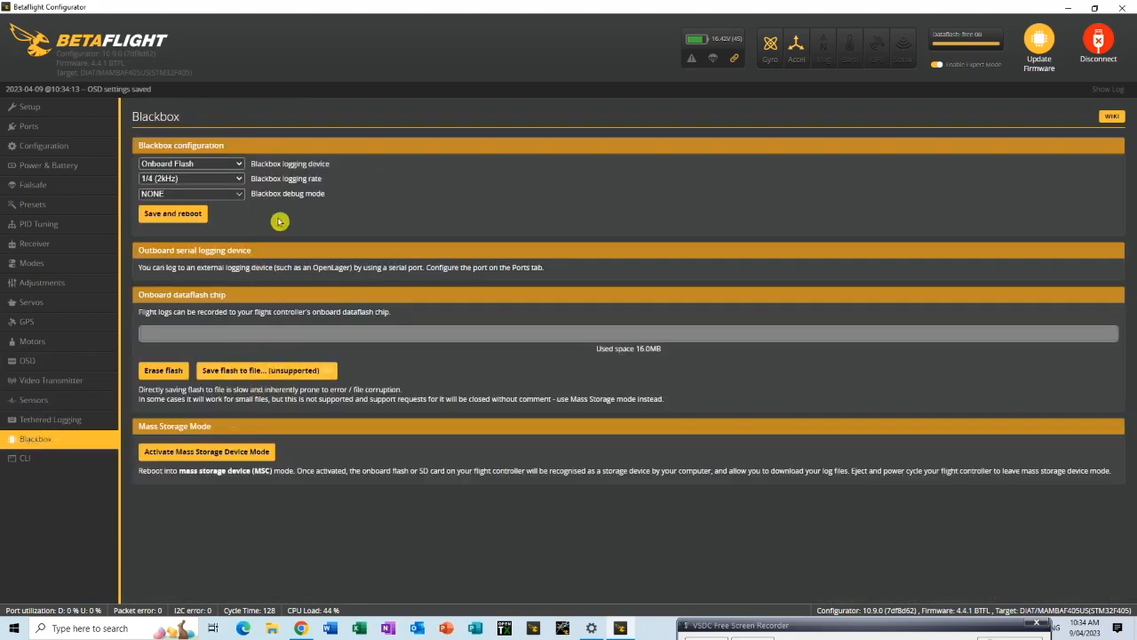
pyautogui.click(239, 194)
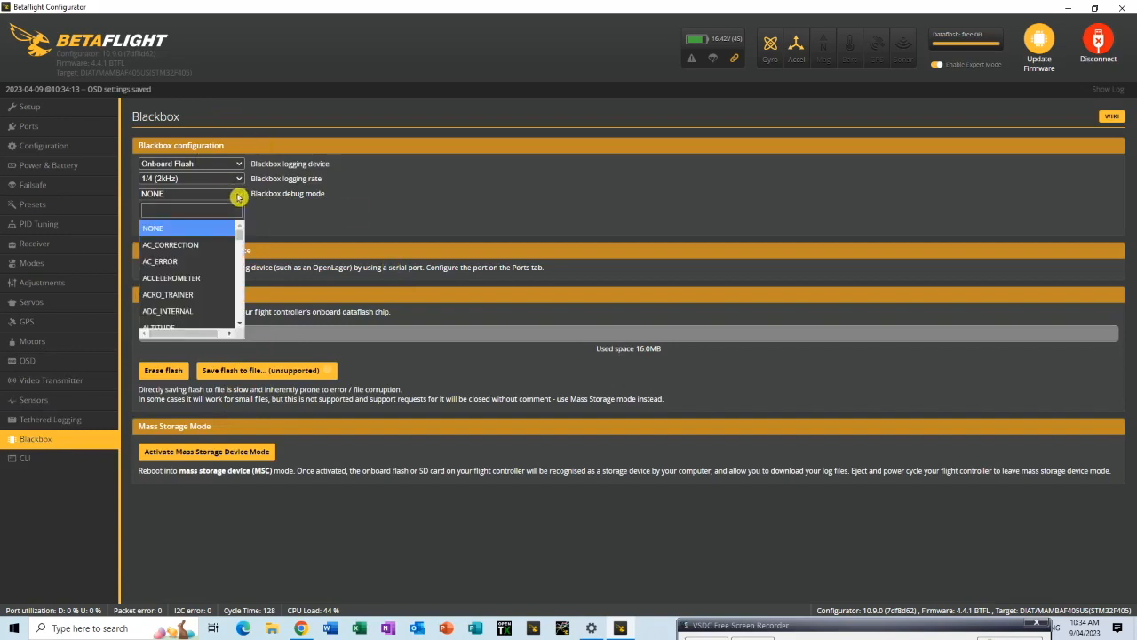
pyautogui.scroll(-6, 218, 285)
pyautogui.scroll(-5, 216, 303)
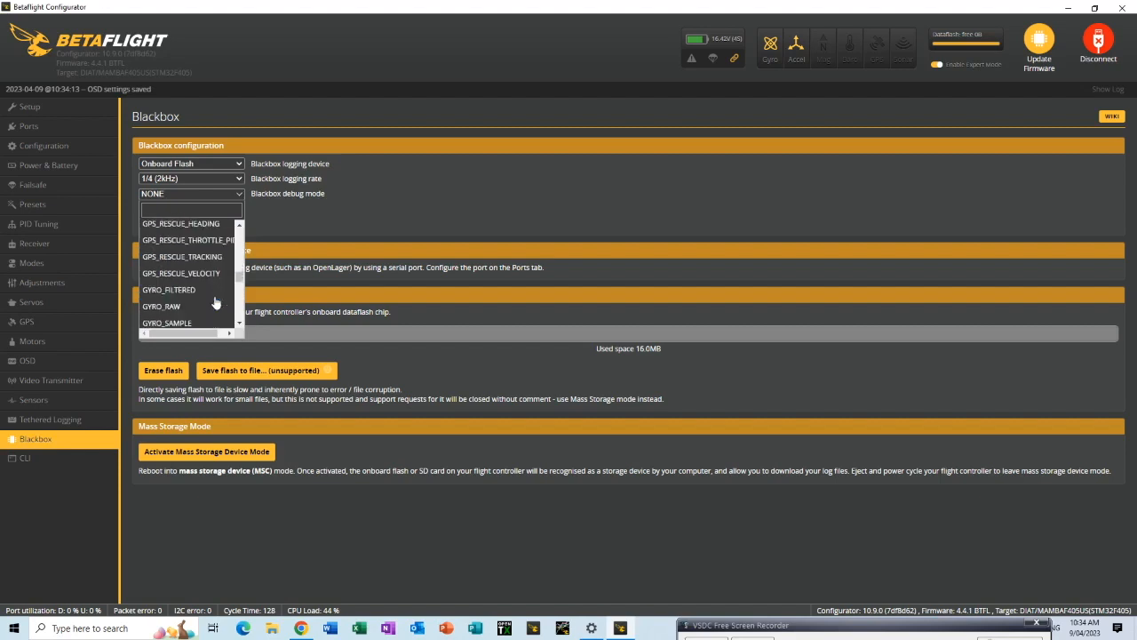
pyautogui.scroll(-1, 215, 303)
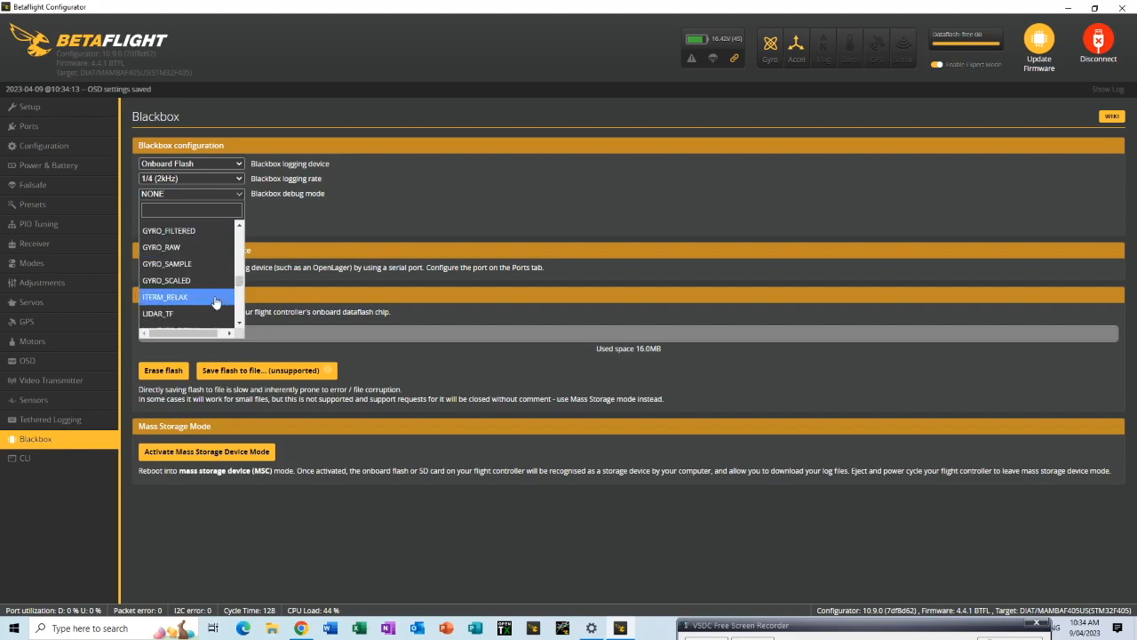
pyautogui.click(186, 248)
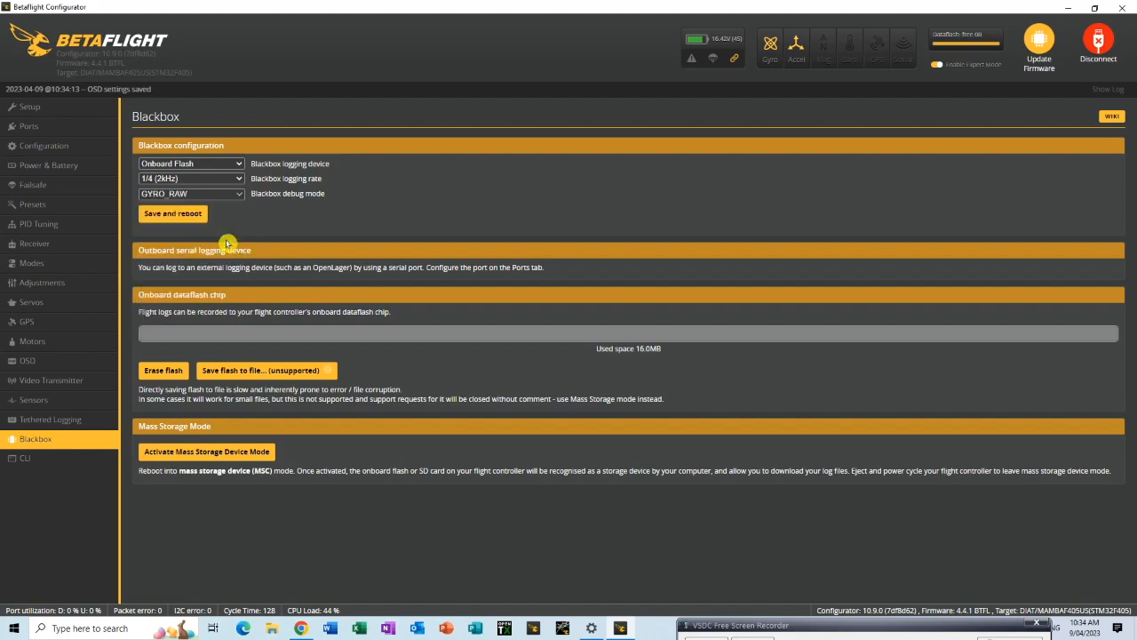
# Erase the onboard dataflash, confirming the erase, and disconnect the flight controller
pyautogui.click(162, 371)
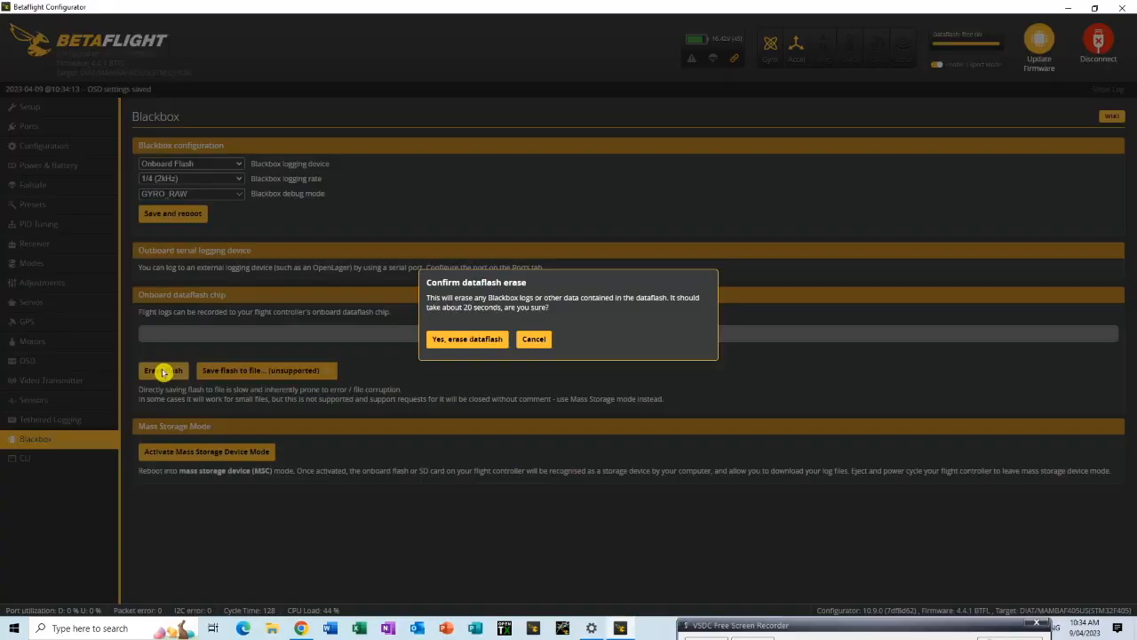
pyautogui.click(481, 340)
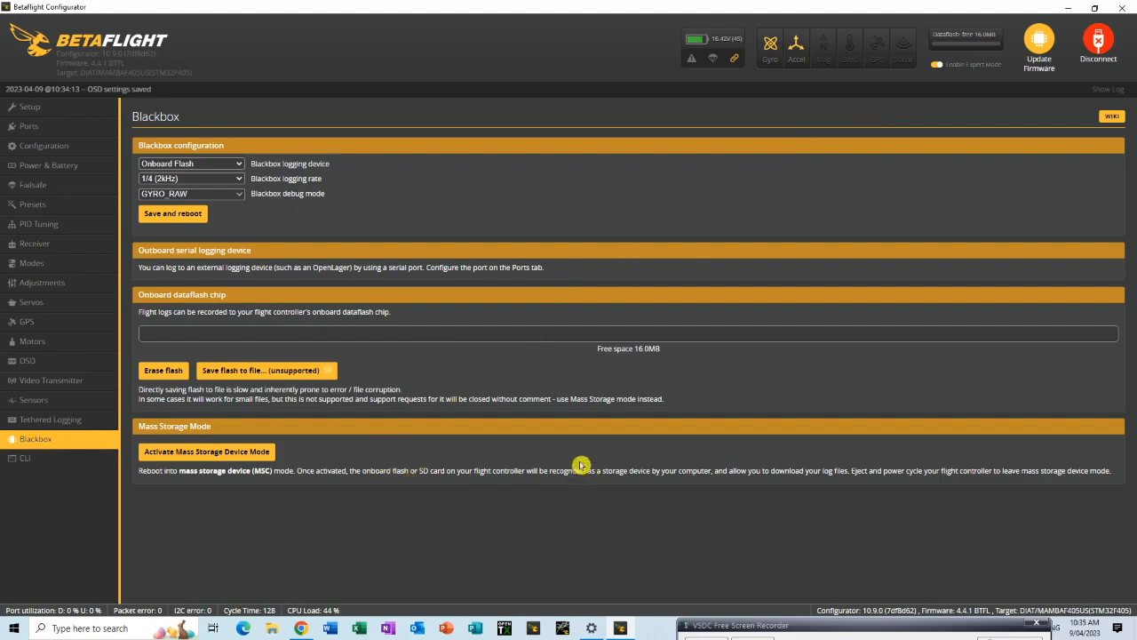
pyautogui.click(1099, 41)
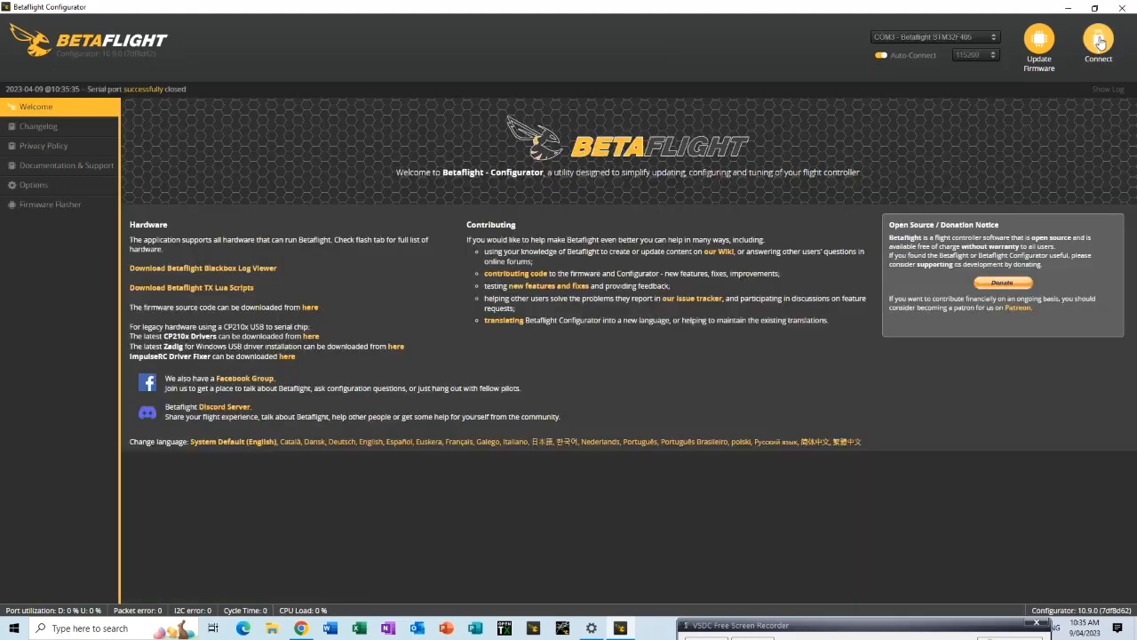